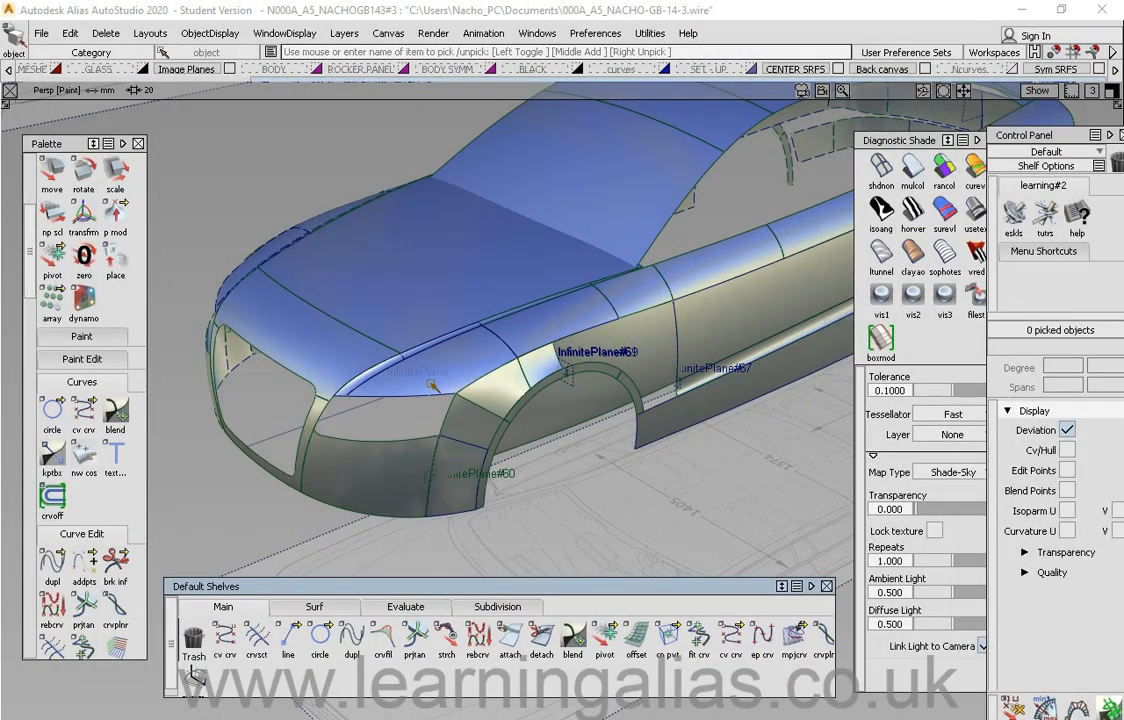
# Step: Switch the workspace to the All Windows four-view layout
pyautogui.keyDown('alt'); pyautogui.keyDown('shift'); pyautogui.moveTo(459, 457); pyautogui.dragTo(492, 450); pyautogui.keyUp('shift'); pyautogui.keyUp('alt')
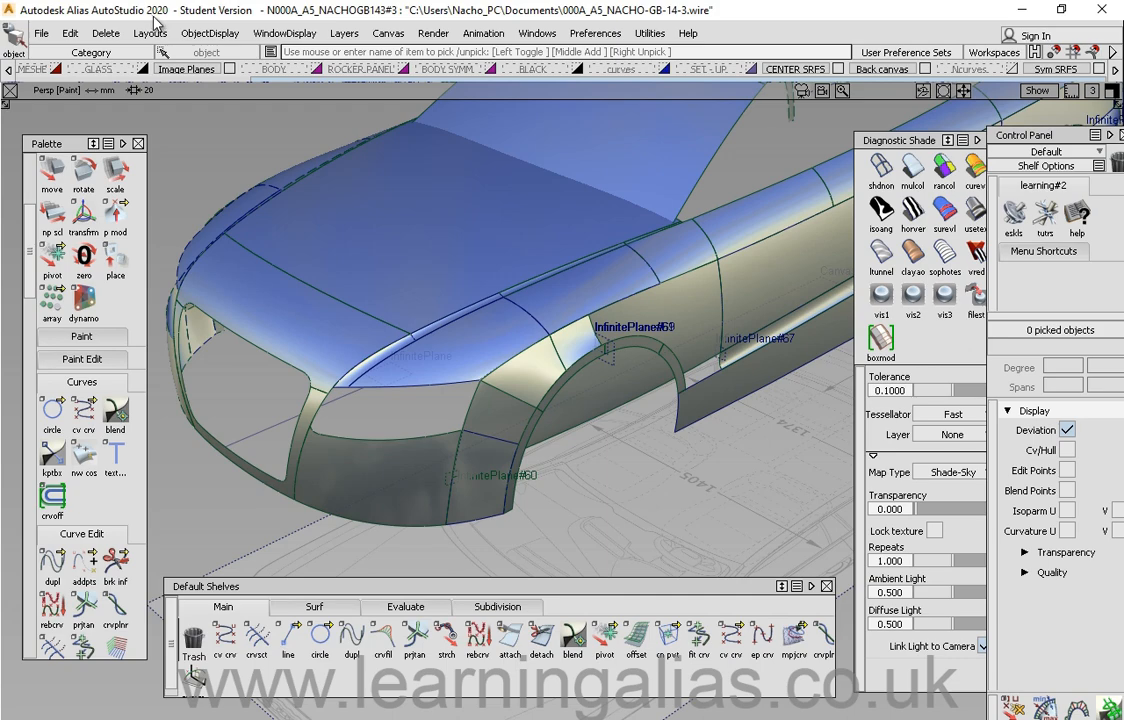
pyautogui.keyDown('alt'); pyautogui.keyDown('shift'); pyautogui.moveTo(315, 232); pyautogui.dragTo(336, 252); pyautogui.keyUp('shift'); pyautogui.keyUp('alt')
pyautogui.keyDown('alt'); pyautogui.keyDown('shift'); pyautogui.moveTo(356, 391); pyautogui.dragTo(418, 376, button='middle'); pyautogui.keyUp('shift'); pyautogui.keyUp('alt')
pyautogui.click(151, 34)
pyautogui.moveTo(168, 55)
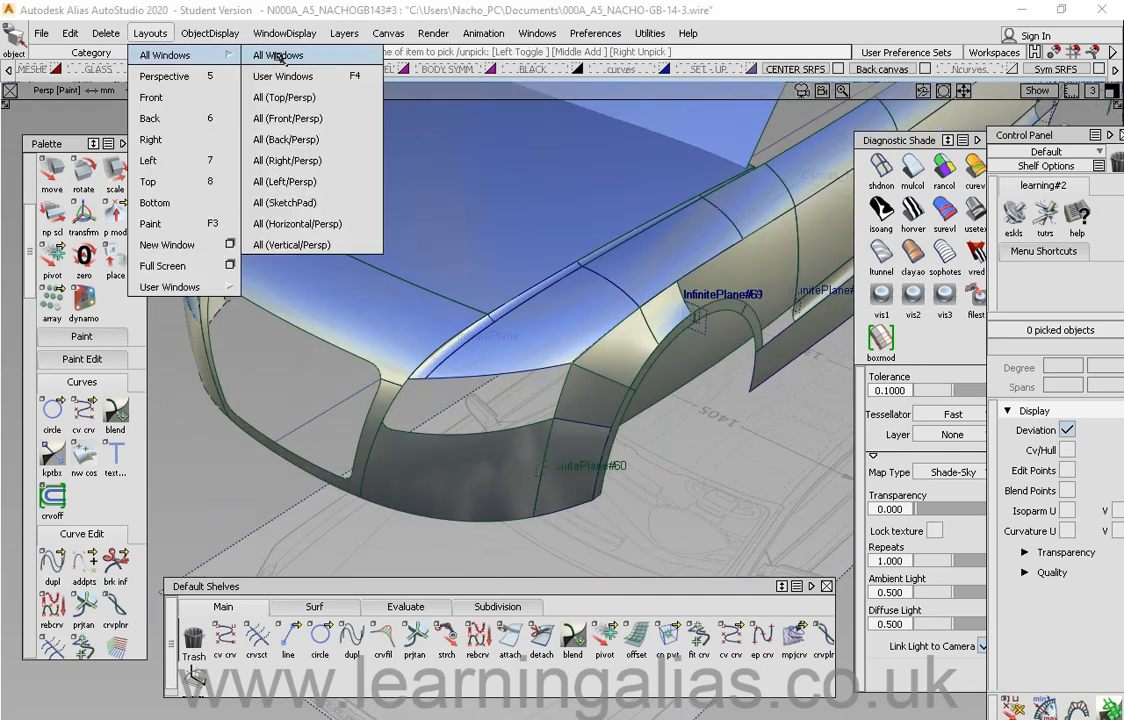
pyautogui.click(270, 56)
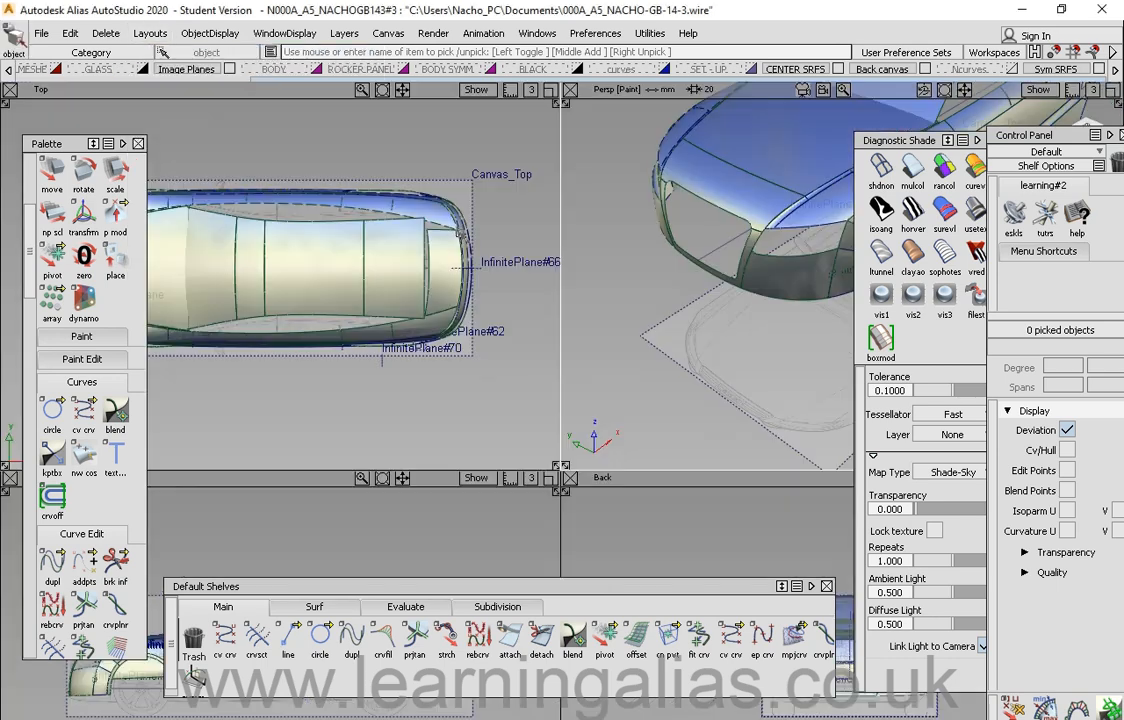
# Step: Reposition the Palette and Default Shelves windows and pan the Top view
pyautogui.moveTo(64, 145); pyautogui.dragTo(60, 143)
pyautogui.moveTo(385, 586); pyautogui.dragTo(383, 583)
pyautogui.keyDown('alt'); pyautogui.keyDown('shift'); pyautogui.moveTo(421, 335); pyautogui.dragTo(354, 337, button='right'); pyautogui.keyUp('shift'); pyautogui.keyUp('alt')
pyautogui.keyDown('alt'); pyautogui.keyDown('shift'); pyautogui.moveTo(354, 337); pyautogui.dragTo(445, 351, button='middle'); pyautogui.keyUp('shift'); pyautogui.keyUp('alt')
pyautogui.keyDown('alt'); pyautogui.keyDown('shift'); pyautogui.moveTo(445, 351); pyautogui.dragTo(474, 351, button='right'); pyautogui.keyUp('shift'); pyautogui.keyUp('alt')
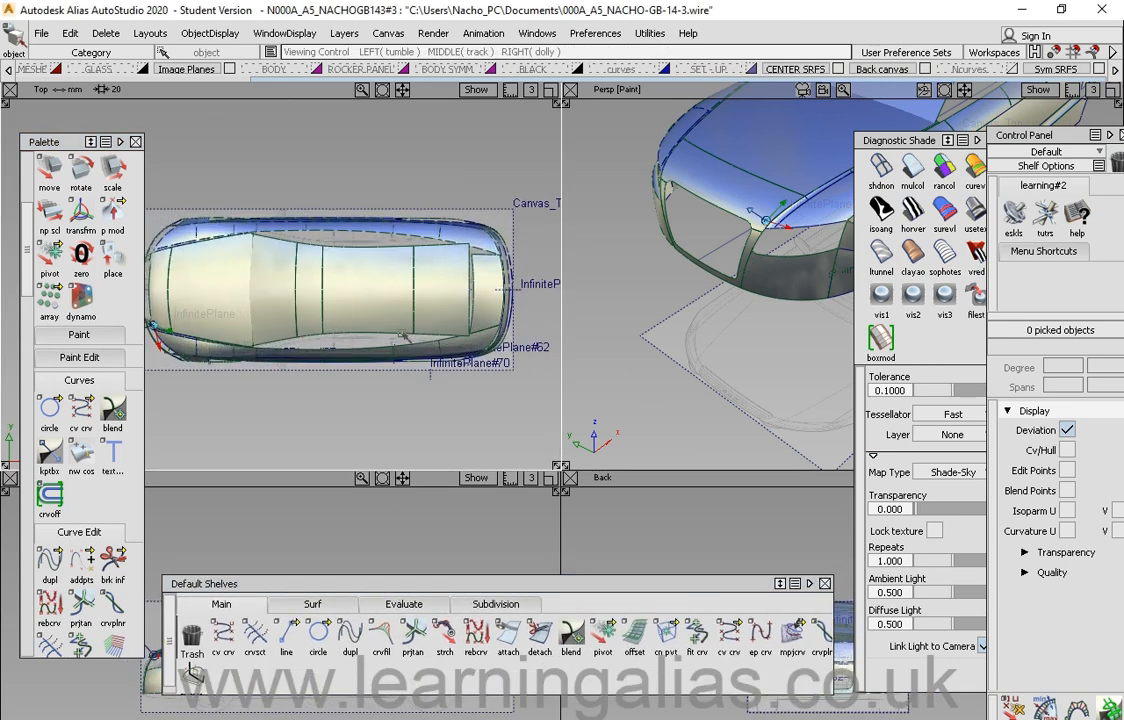
pyautogui.keyDown('alt'); pyautogui.keyDown('shift'); pyautogui.moveTo(474, 351); pyautogui.dragTo(447, 352, button='middle'); pyautogui.keyUp('shift'); pyautogui.keyUp('alt')
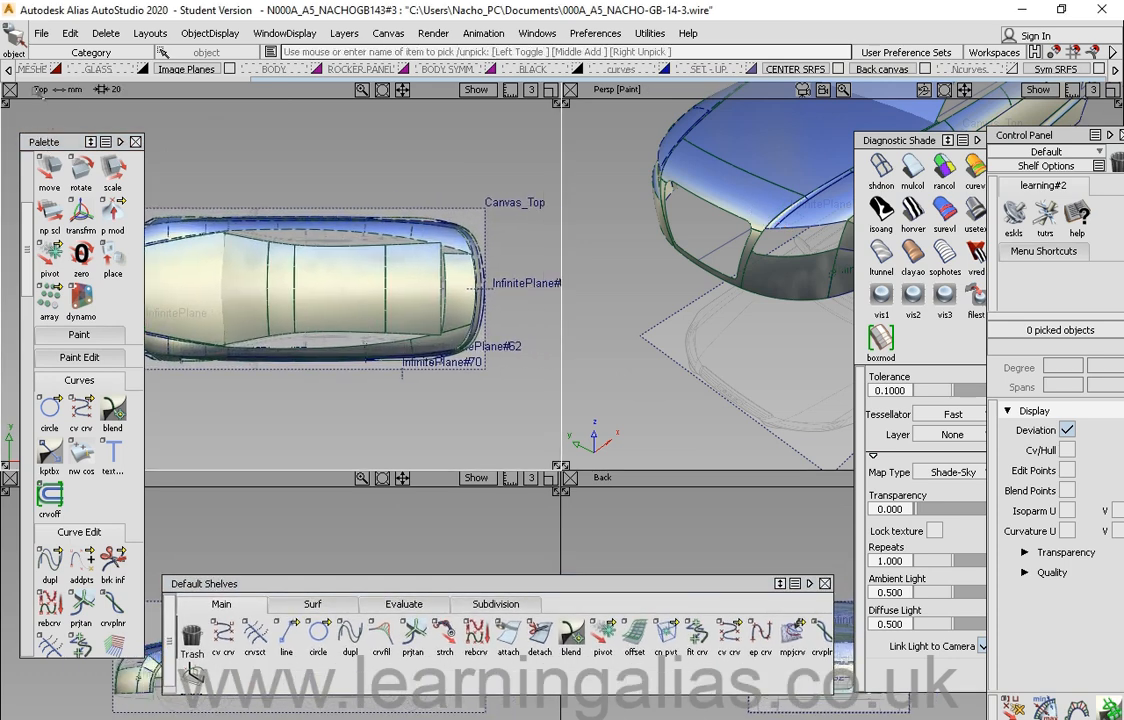
pyautogui.moveTo(59, 141); pyautogui.dragTo(143, 122)
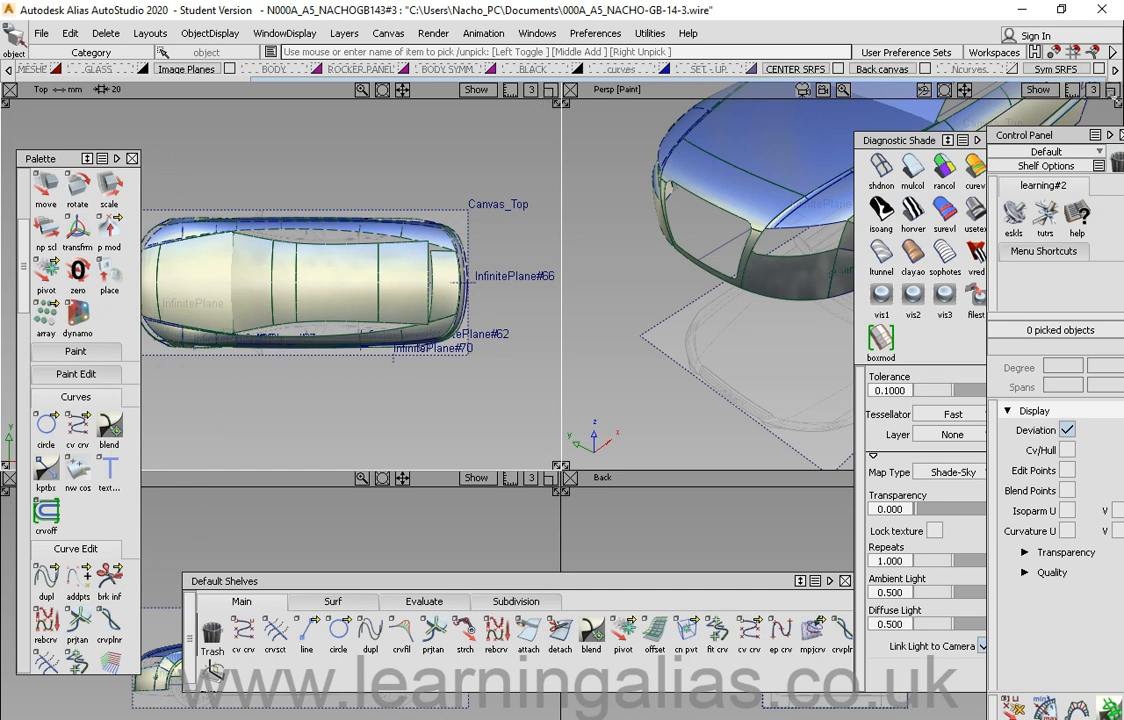
# Step: Maximize the Top window, pan it, and restore the four-window layout
pyautogui.click(550, 90)
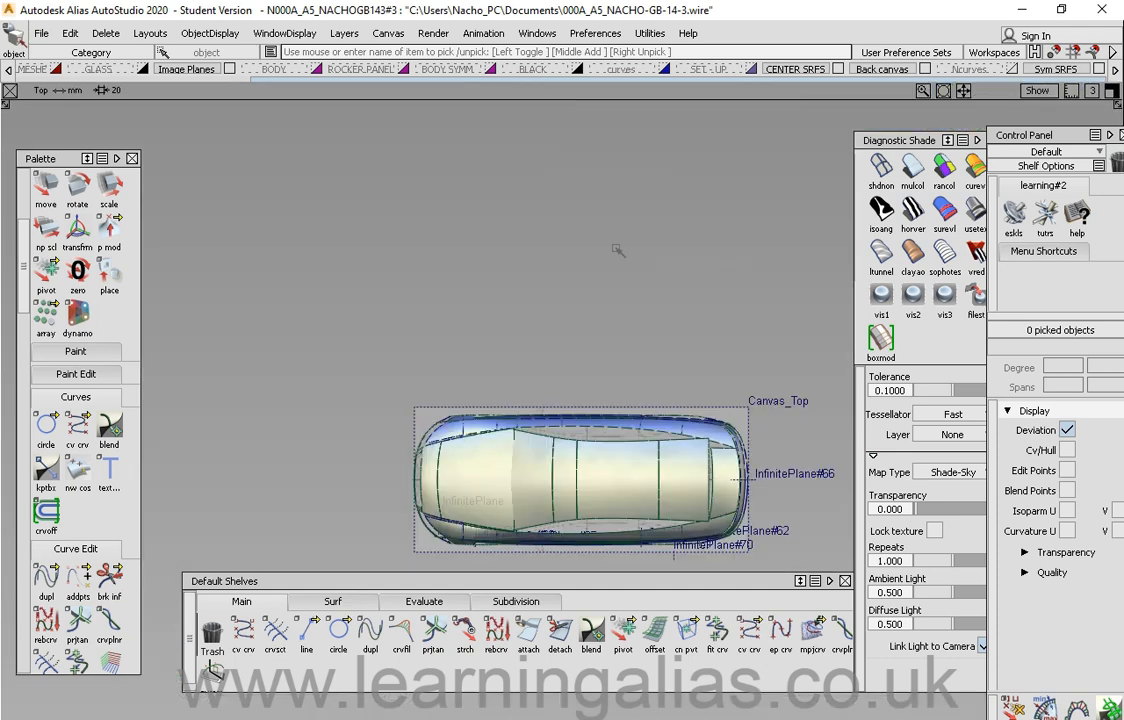
pyautogui.keyDown('alt'); pyautogui.keyDown('shift'); pyautogui.moveTo(554, 291); pyautogui.dragTo(475, 202, button='middle'); pyautogui.keyUp('shift'); pyautogui.keyUp('alt')
pyautogui.keyDown('alt'); pyautogui.keyDown('shift'); pyautogui.moveTo(475, 202); pyautogui.dragTo(528, 290, button='right'); pyautogui.keyUp('shift'); pyautogui.keyUp('alt')
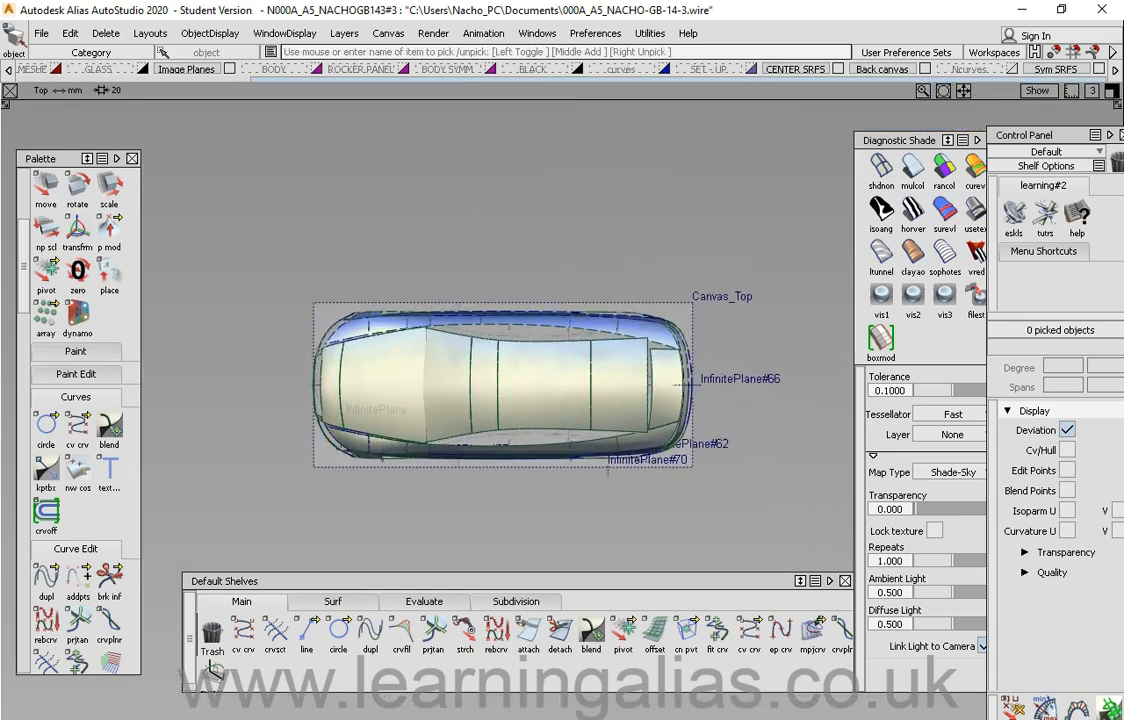
pyautogui.click(1112, 92)
# Step: Maximize the Perspective window
pyautogui.keyDown('alt'); pyautogui.keyDown('shift'); pyautogui.moveTo(345, 257); pyautogui.dragTo(401, 326, button='middle'); pyautogui.keyUp('shift'); pyautogui.keyUp('alt')
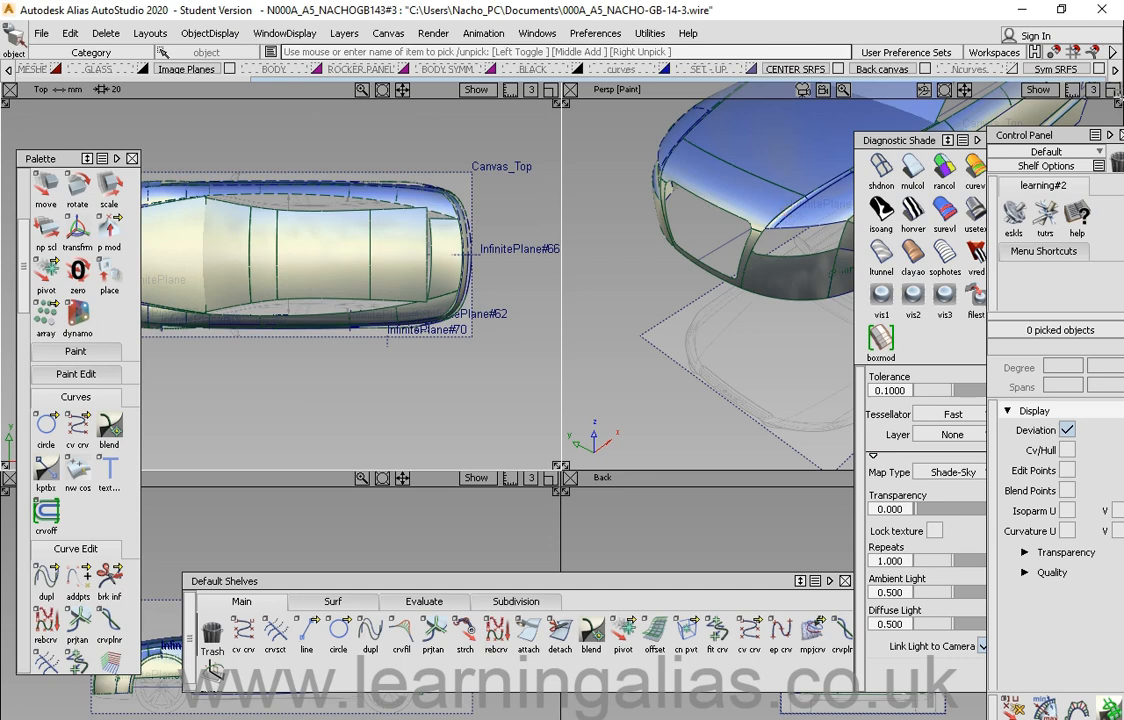
pyautogui.click(1112, 91)
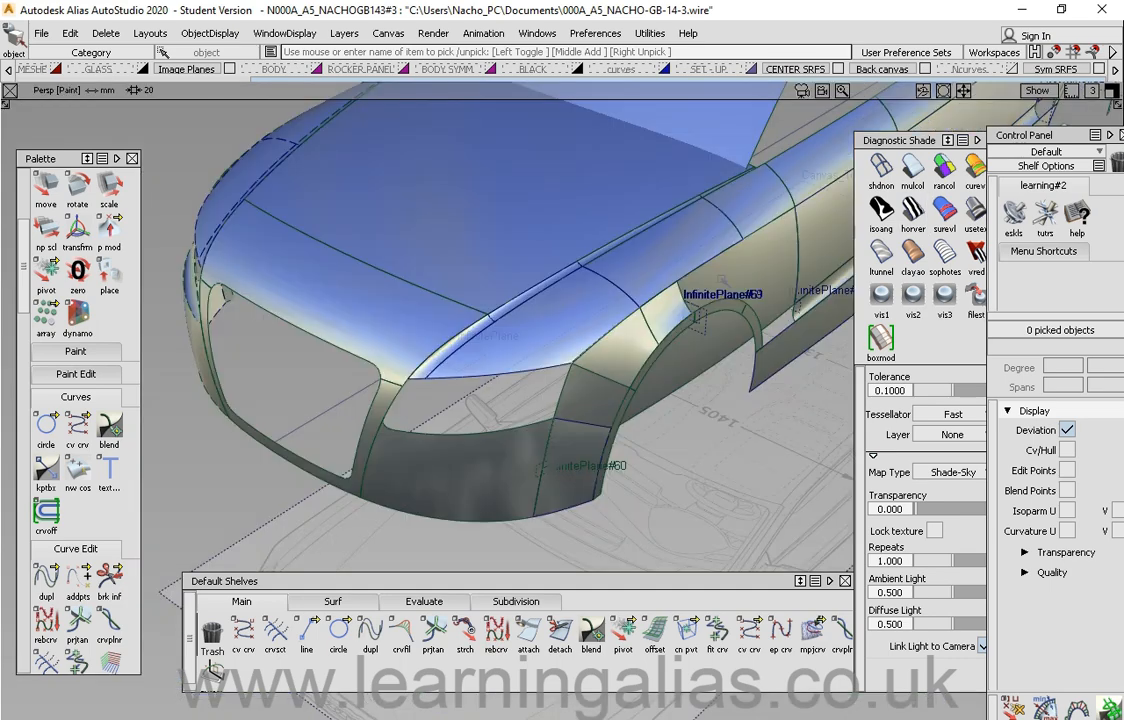
# Step: Scroll through the Palette and reposition the Default Shelves and Diagnostic Shade windows
pyautogui.keyDown('alt'); pyautogui.keyDown('shift'); pyautogui.moveTo(740, 300); pyautogui.dragTo(617, 352, button='right'); pyautogui.keyUp('shift'); pyautogui.keyUp('alt')
pyautogui.keyDown('alt'); pyautogui.keyDown('shift'); pyautogui.moveTo(617, 352); pyautogui.dragTo(455, 400, button='middle'); pyautogui.keyUp('shift'); pyautogui.keyUp('alt')
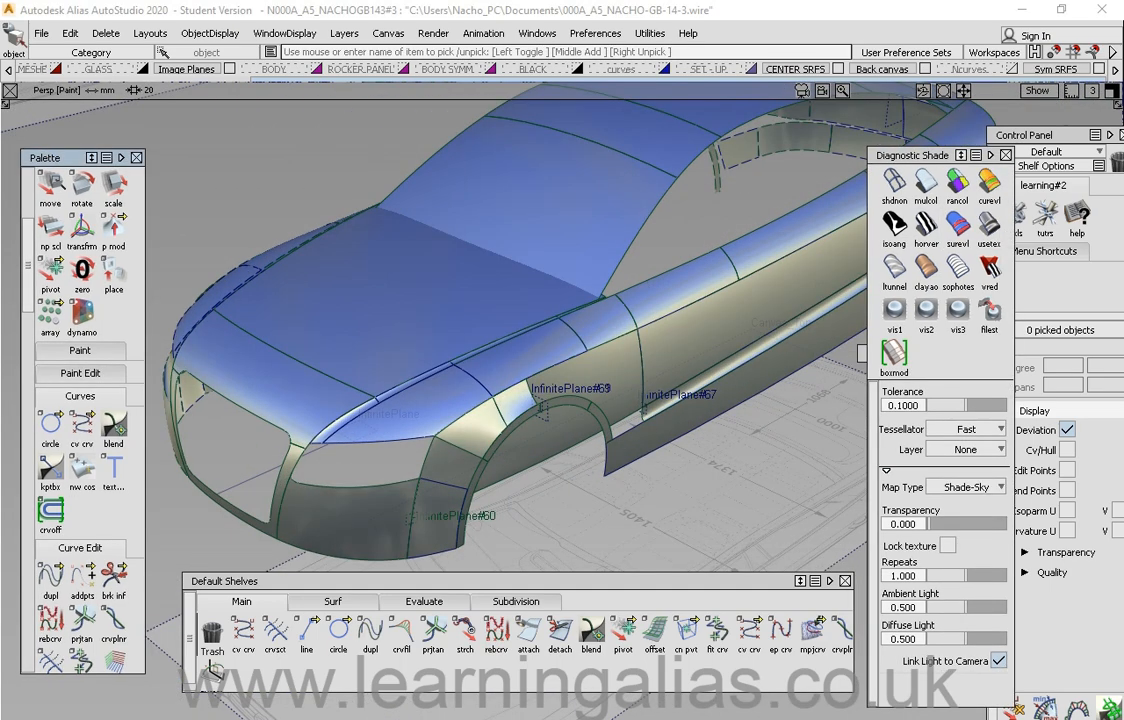
pyautogui.scroll(5, 88, 264)
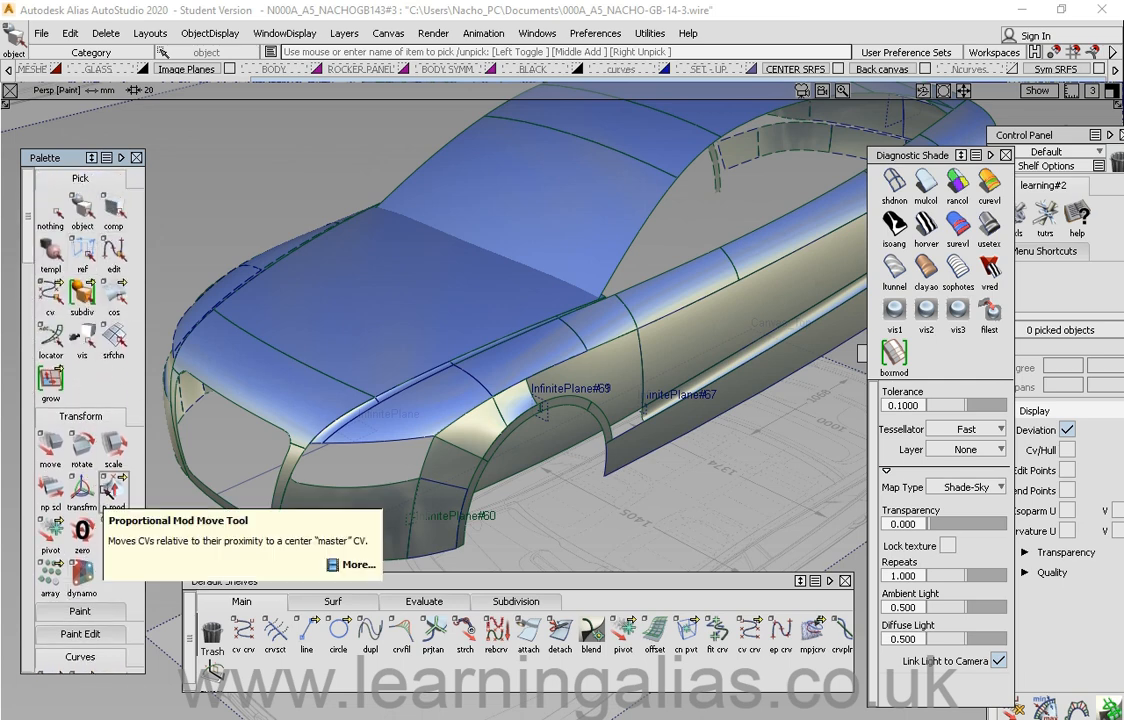
pyautogui.moveTo(58, 161); pyautogui.dragTo(61, 160)
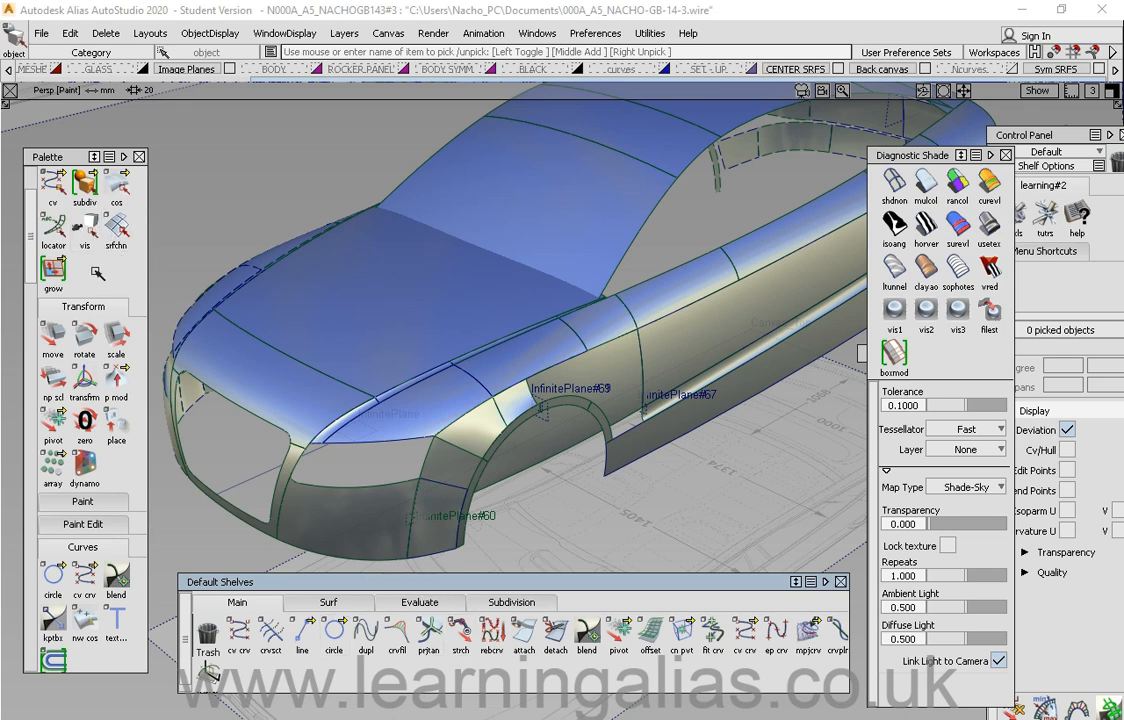
pyautogui.moveTo(338, 581); pyautogui.dragTo(333, 588)
pyautogui.moveTo(910, 155); pyautogui.dragTo(922, 155)
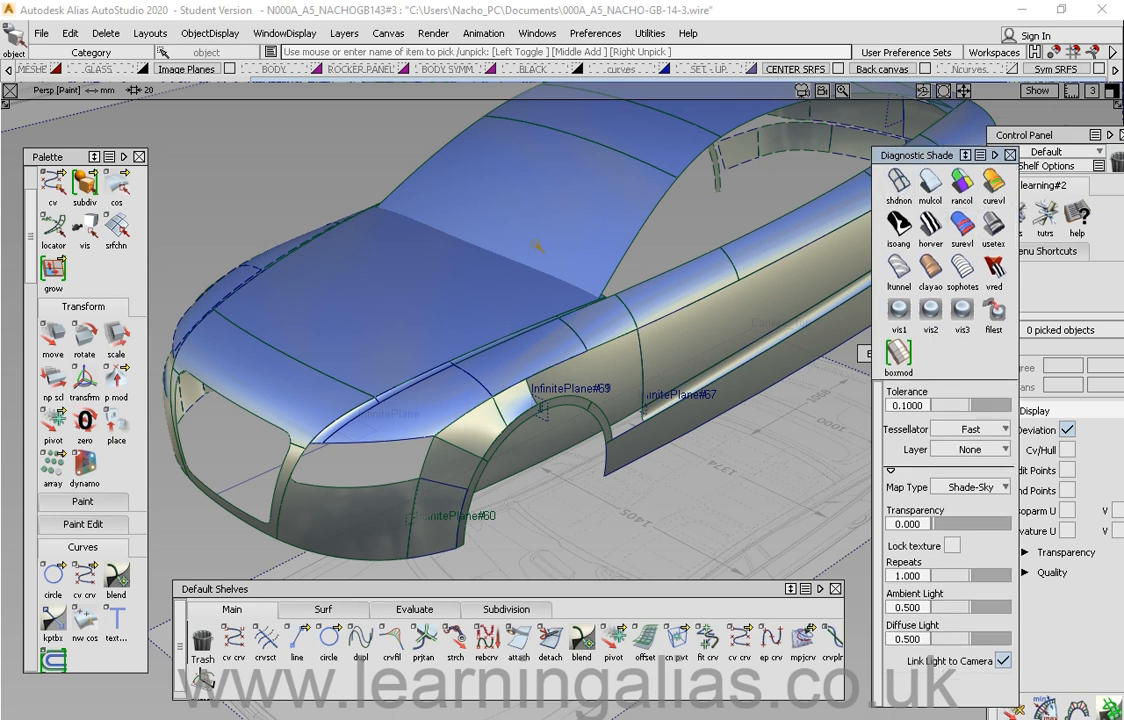
# Step: Turn off diagnostic shading to show the car as wireframe
pyautogui.click(897, 184)
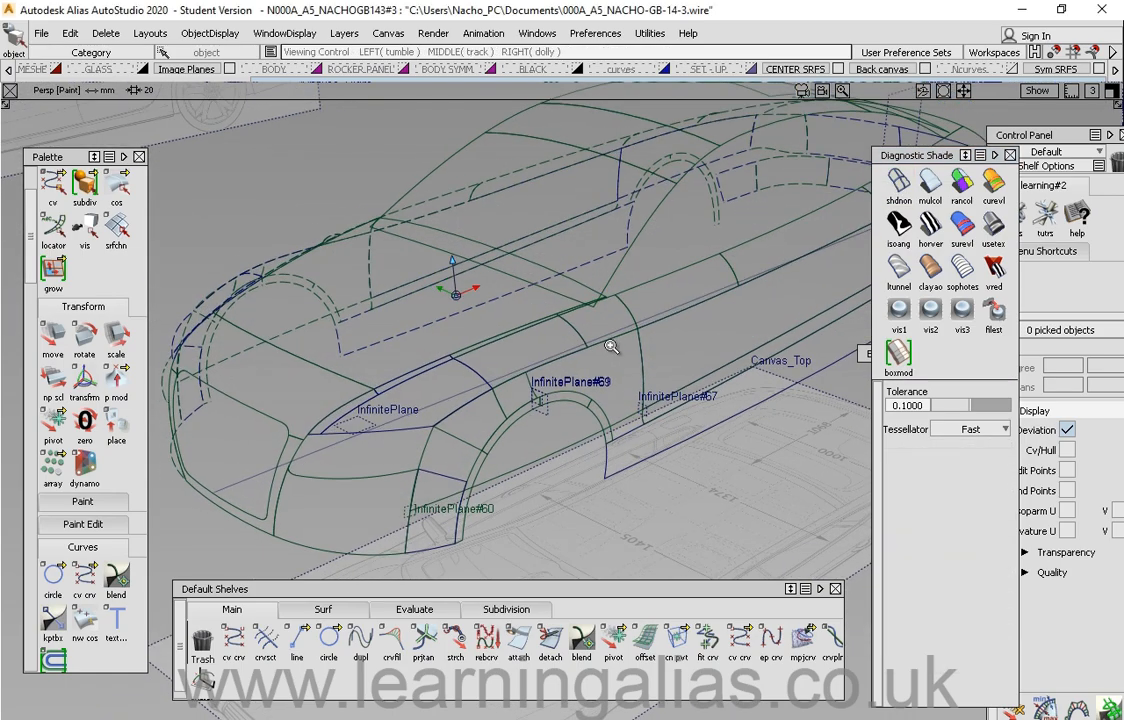
pyautogui.keyDown('alt'); pyautogui.keyDown('shift'); pyautogui.moveTo(611, 346); pyautogui.dragTo(458, 330); pyautogui.keyUp('shift'); pyautogui.keyUp('alt')
# Step: Apply multi-colour diagnostic shading and orbit around the car body
pyautogui.click(929, 186)
pyautogui.keyDown('alt'); pyautogui.keyDown('shift'); pyautogui.moveTo(632, 244); pyautogui.dragTo(579, 382); pyautogui.keyUp('shift'); pyautogui.keyUp('alt')
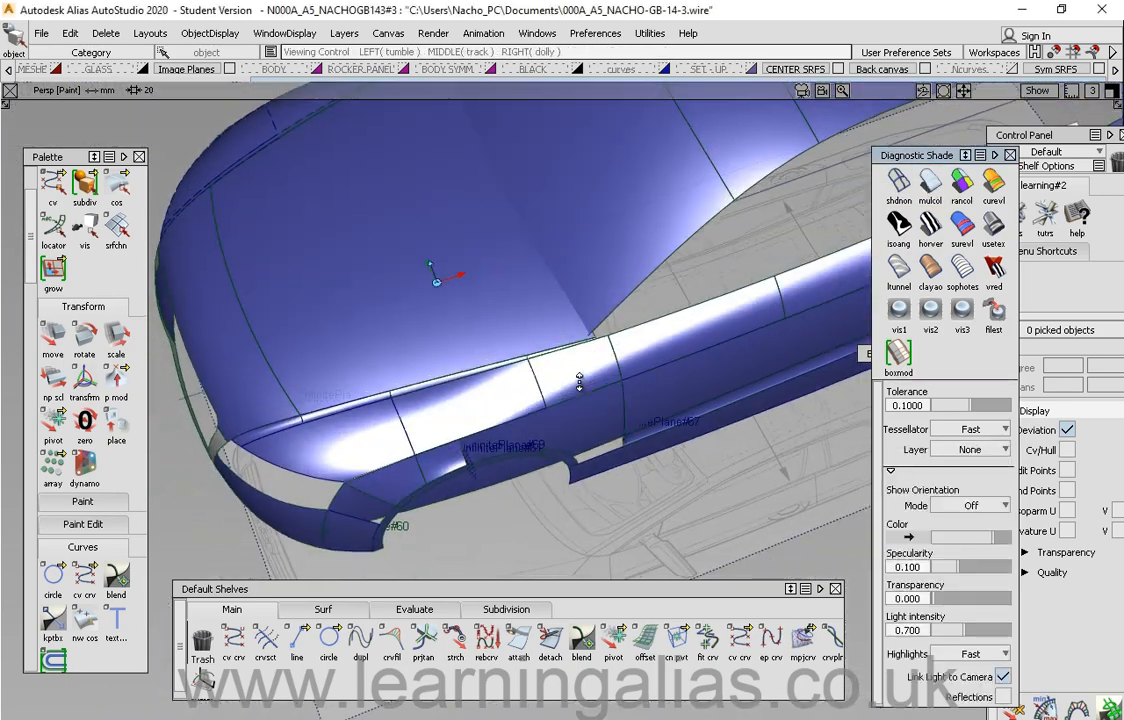
pyautogui.keyDown('alt'); pyautogui.keyDown('shift'); pyautogui.moveTo(579, 382); pyautogui.dragTo(582, 319, button='right'); pyautogui.keyUp('shift'); pyautogui.keyUp('alt')
pyautogui.moveTo(582, 319)
pyautogui.keyDown('alt'); pyautogui.keyDown('shift'); pyautogui.mouseDown()
pyautogui.moveTo(565, 339)
pyautogui.moveTo(371, 294)
pyautogui.moveTo(575, 321)
pyautogui.moveTo(446, 303)
pyautogui.mouseUp(); pyautogui.keyUp('shift'); pyautogui.keyUp('alt')
pyautogui.keyDown('alt'); pyautogui.keyDown('shift'); pyautogui.moveTo(678, 277); pyautogui.dragTo(655, 300, button='right'); pyautogui.keyUp('shift'); pyautogui.keyUp('alt')
pyautogui.moveTo(655, 300)
pyautogui.keyDown('alt'); pyautogui.keyDown('shift'); pyautogui.mouseDown()
pyautogui.moveTo(652, 262)
pyautogui.moveTo(647, 289)
pyautogui.mouseUp(); pyautogui.keyUp('shift'); pyautogui.keyUp('alt')
pyautogui.keyDown('alt'); pyautogui.keyDown('shift'); pyautogui.moveTo(647, 289); pyautogui.dragTo(680, 270, button='right'); pyautogui.keyUp('shift'); pyautogui.keyUp('alt')
# Step: Apply random-colour shading to the surfaces and orbit the view
pyautogui.click(960, 192)
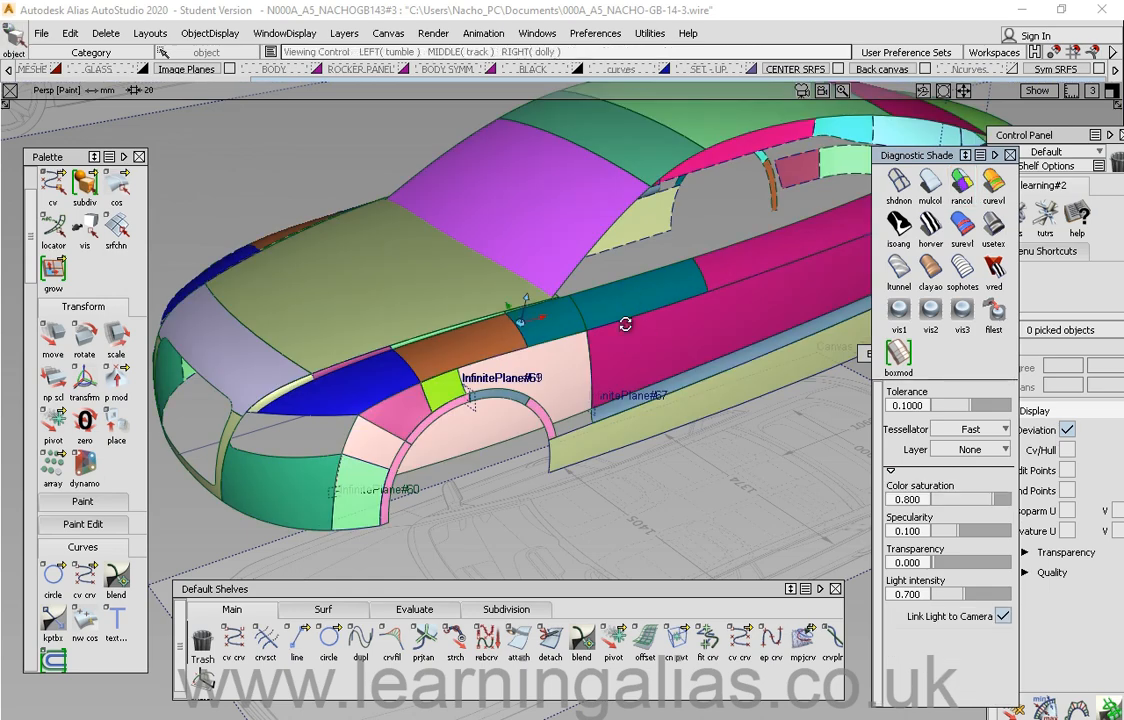
pyautogui.moveTo(625, 321)
pyautogui.keyDown('alt'); pyautogui.keyDown('shift'); pyautogui.mouseDown()
pyautogui.moveTo(710, 316)
pyautogui.moveTo(753, 261)
pyautogui.mouseUp(); pyautogui.keyUp('shift'); pyautogui.keyUp('alt')
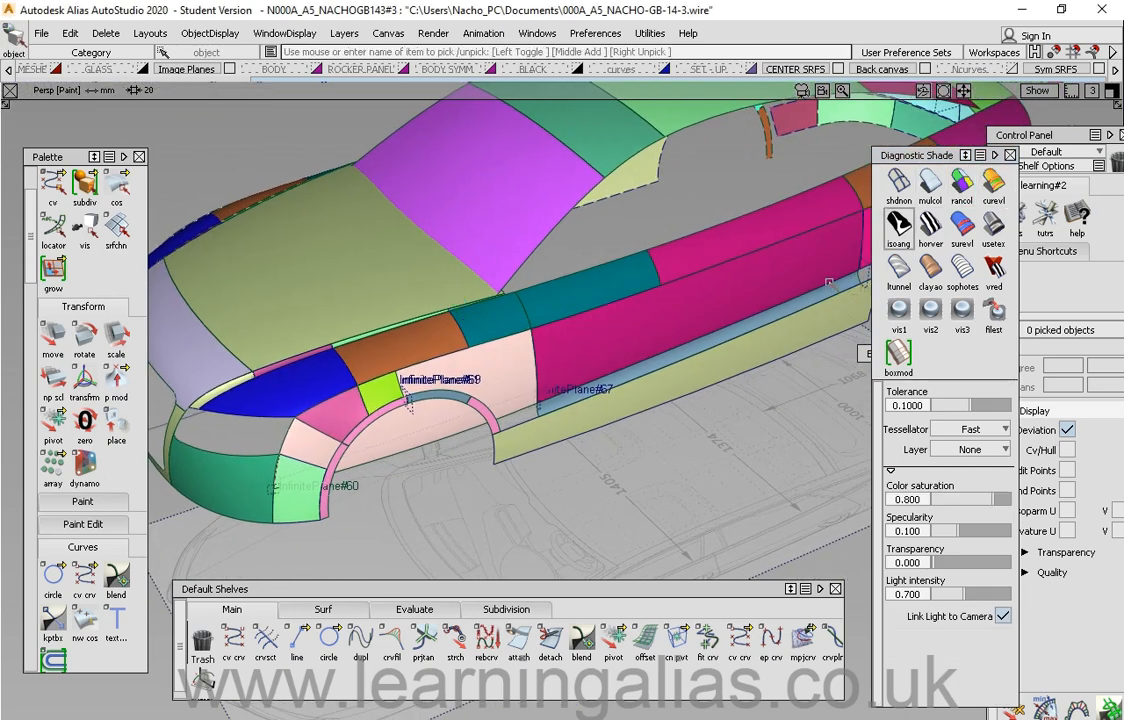
pyautogui.keyDown('alt'); pyautogui.keyDown('shift'); pyautogui.moveTo(622, 354); pyautogui.dragTo(632, 324); pyautogui.keyUp('shift'); pyautogui.keyUp('alt')
pyautogui.keyDown('alt'); pyautogui.keyDown('shift'); pyautogui.moveTo(632, 324); pyautogui.dragTo(673, 295, button='middle'); pyautogui.keyUp('shift'); pyautogui.keyUp('alt')
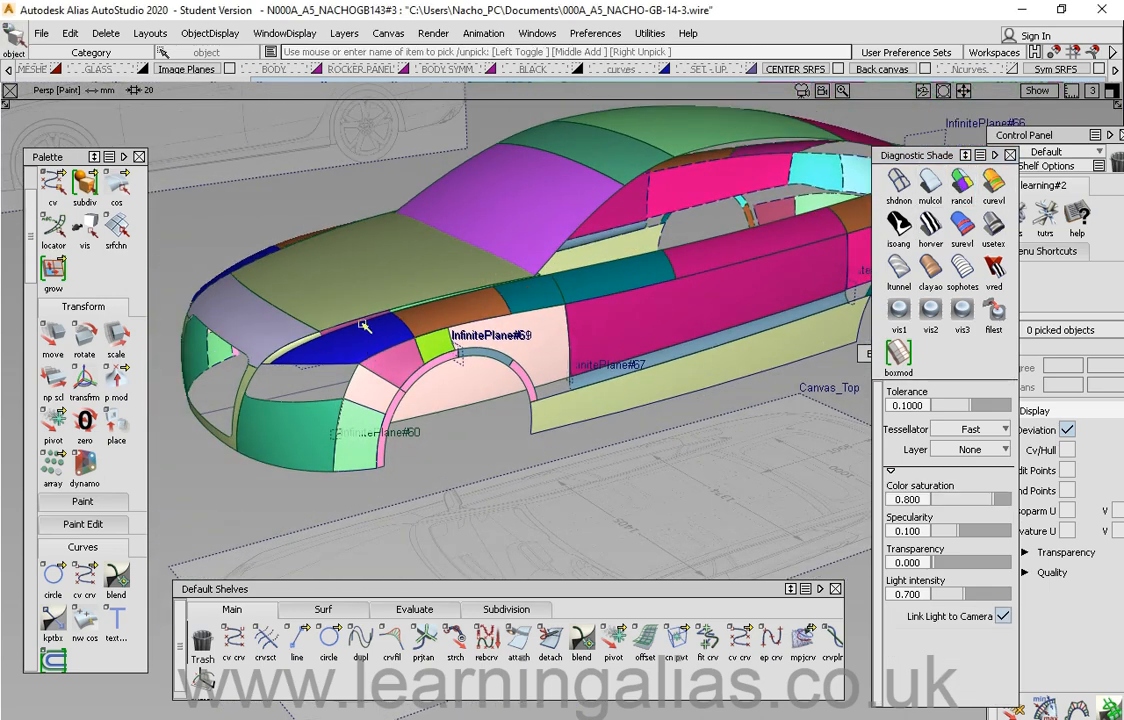
# Step: Apply black-and-white horizontal zebra stripe shading and orbit along the body side
pyautogui.keyDown('alt'); pyautogui.keyDown('shift'); pyautogui.moveTo(694, 283); pyautogui.dragTo(648, 308); pyautogui.keyUp('shift'); pyautogui.keyUp('alt')
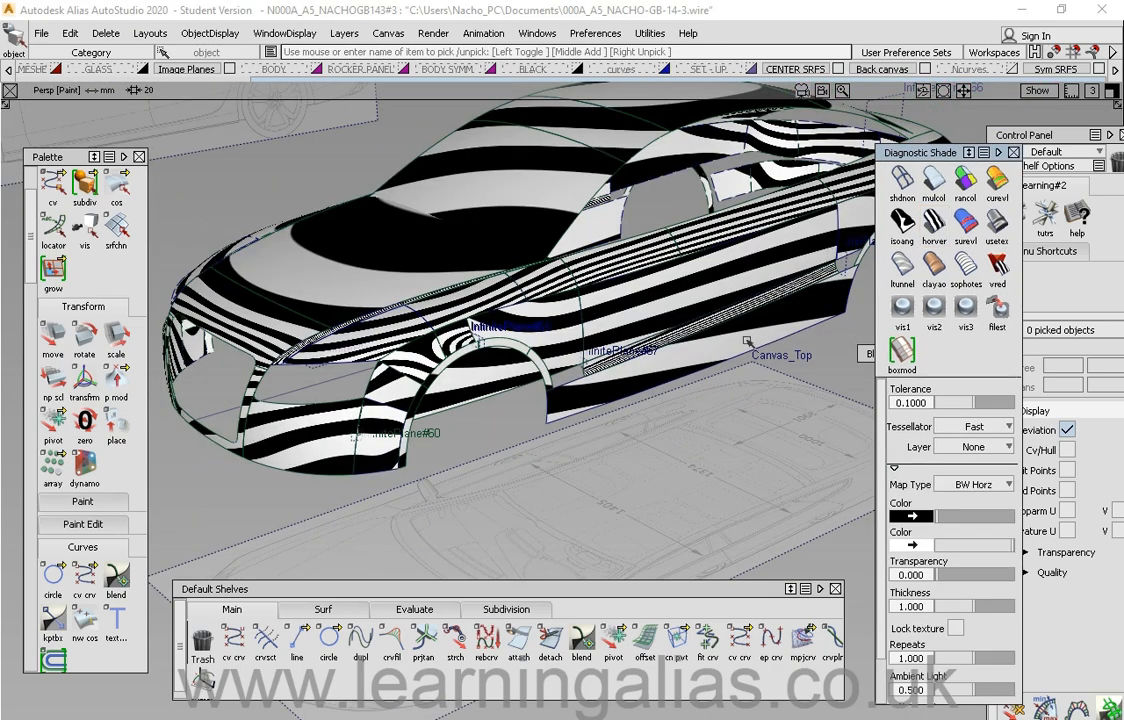
pyautogui.moveTo(700, 345)
pyautogui.keyDown('alt'); pyautogui.keyDown('shift'); pyautogui.mouseDown()
pyautogui.moveTo(606, 356)
pyautogui.moveTo(640, 332)
pyautogui.moveTo(539, 372)
pyautogui.mouseUp(); pyautogui.keyUp('shift'); pyautogui.keyUp('alt')
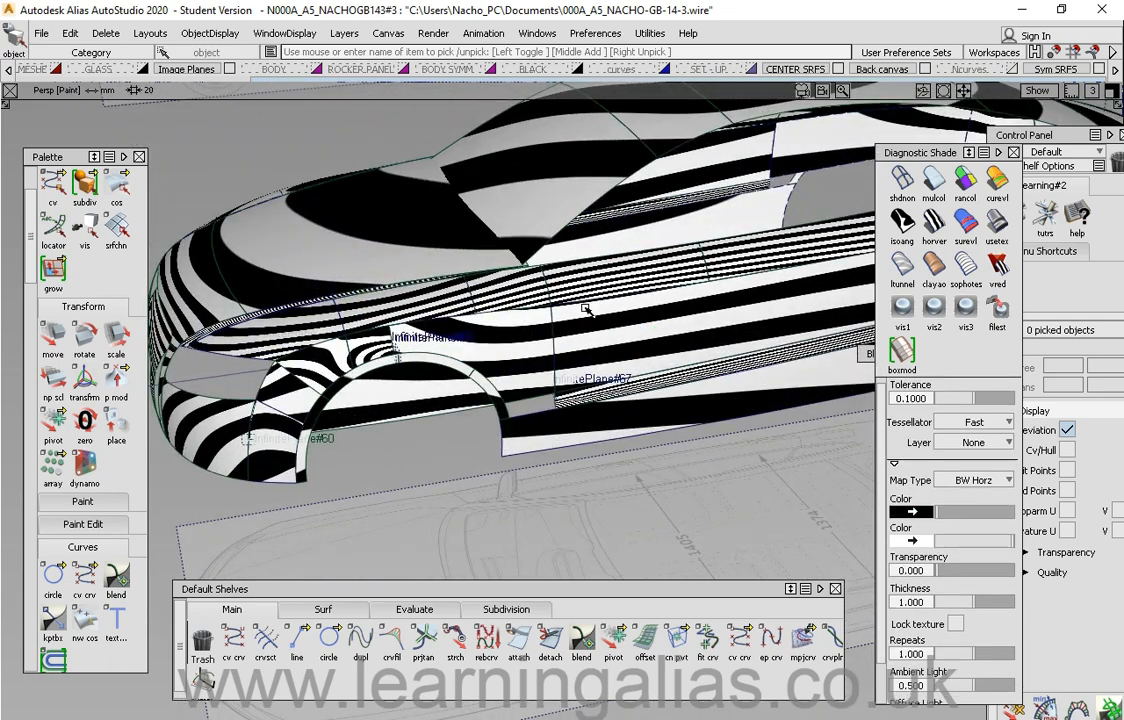
pyautogui.keyDown('alt'); pyautogui.keyDown('shift'); pyautogui.moveTo(528, 269); pyautogui.dragTo(573, 405); pyautogui.keyUp('shift'); pyautogui.keyUp('alt')
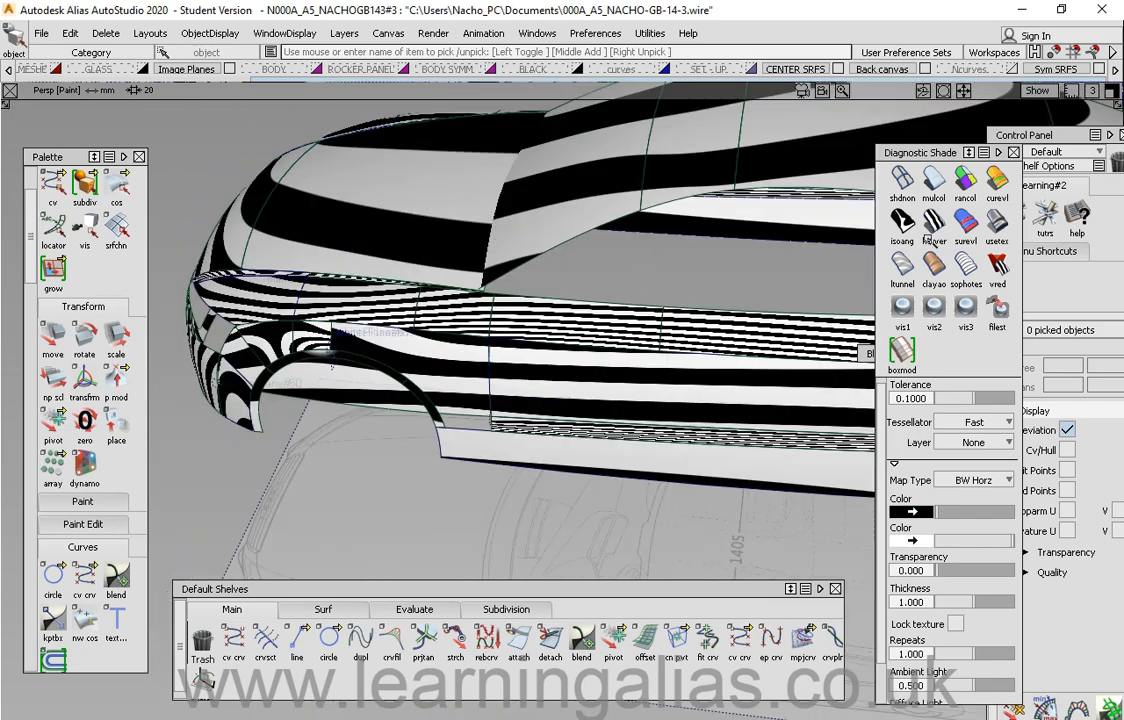
# Step: Apply isoangle stripe shading and orbit around the front of the car
pyautogui.click(903, 224)
pyautogui.moveTo(645, 381)
pyautogui.keyDown('alt'); pyautogui.keyDown('shift'); pyautogui.mouseDown()
pyautogui.moveTo(612, 339)
pyautogui.moveTo(519, 381)
pyautogui.moveTo(542, 361)
pyautogui.moveTo(573, 372)
pyautogui.mouseUp(); pyautogui.keyUp('shift'); pyautogui.keyUp('alt')
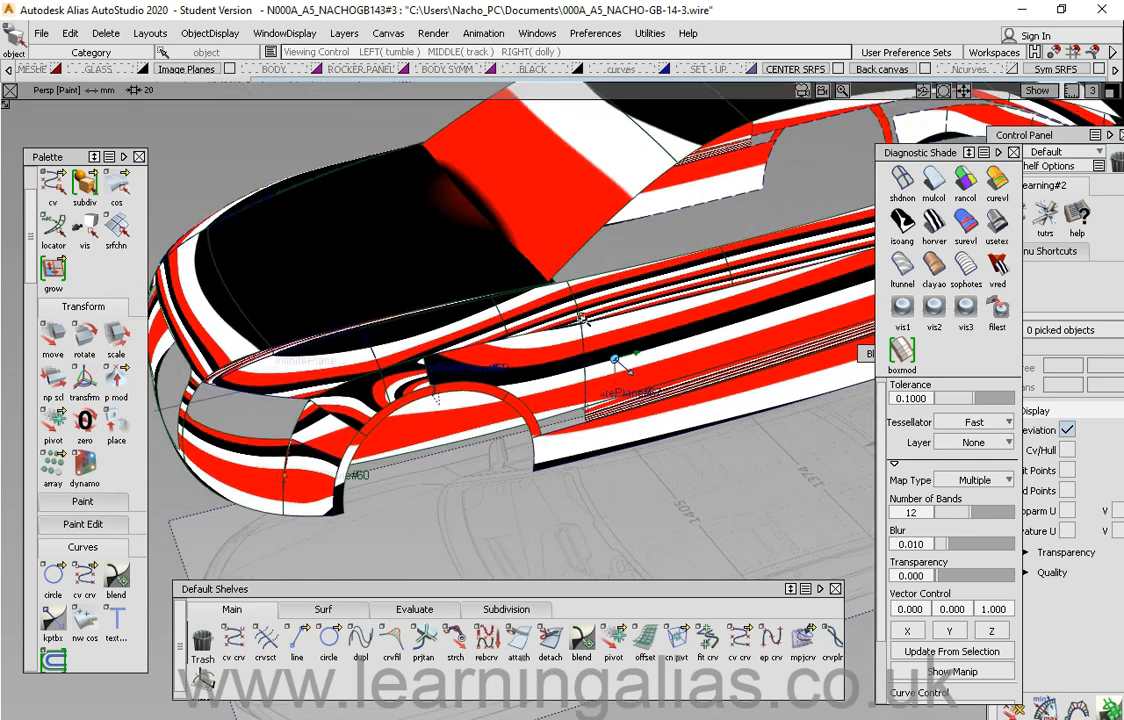
pyautogui.keyDown('alt'); pyautogui.keyDown('shift'); pyautogui.moveTo(580, 317); pyautogui.dragTo(545, 325); pyautogui.keyUp('shift'); pyautogui.keyUp('alt')
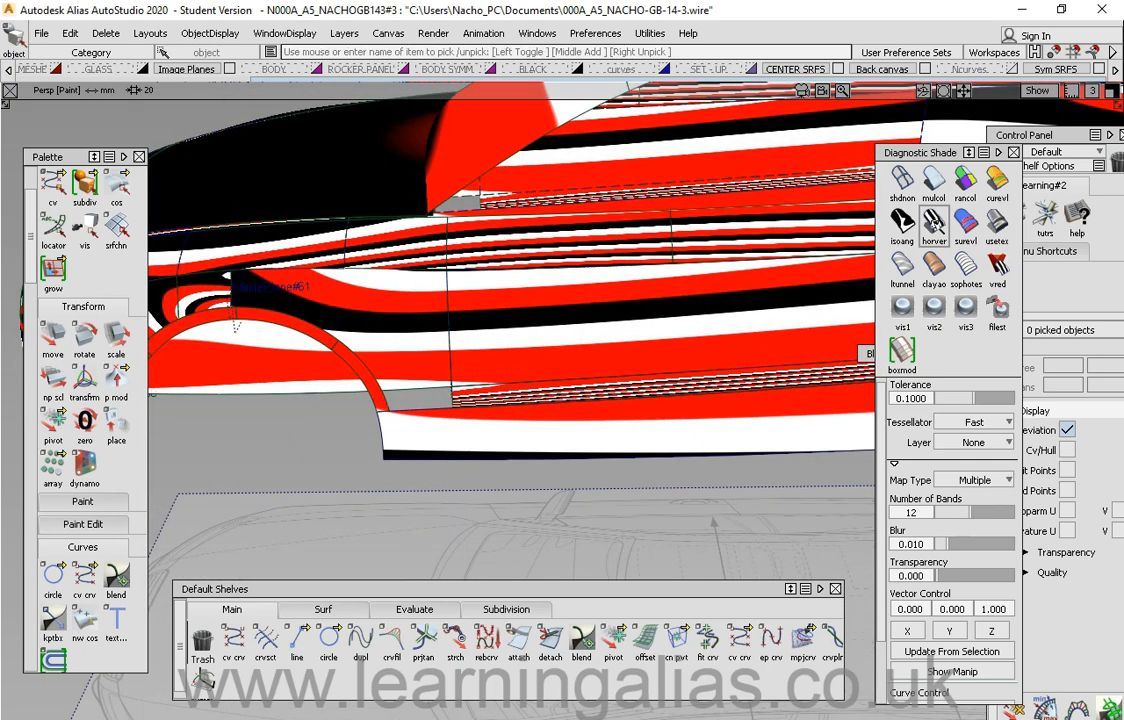
# Step: Apply horizon reflection shading and orbit around the car to inspect the highlights
pyautogui.click(934, 224)
pyautogui.keyDown('alt'); pyautogui.keyDown('shift'); pyautogui.moveTo(600, 366); pyautogui.dragTo(530, 330, button='right'); pyautogui.keyUp('shift'); pyautogui.keyUp('alt')
pyautogui.keyDown('alt'); pyautogui.keyDown('shift'); pyautogui.moveTo(530, 310); pyautogui.dragTo(252, 309, button='middle'); pyautogui.keyUp('shift'); pyautogui.keyUp('alt')
pyautogui.moveTo(403, 300)
pyautogui.keyDown('alt'); pyautogui.keyDown('shift'); pyautogui.mouseDown()
pyautogui.moveTo(435, 401)
pyautogui.moveTo(518, 352)
pyautogui.moveTo(519, 307)
pyautogui.moveTo(443, 310)
pyautogui.mouseUp(); pyautogui.keyUp('shift'); pyautogui.keyUp('alt')
pyautogui.keyDown('alt'); pyautogui.keyDown('shift'); pyautogui.moveTo(617, 339); pyautogui.dragTo(537, 325, button='middle'); pyautogui.keyUp('shift'); pyautogui.keyUp('alt')
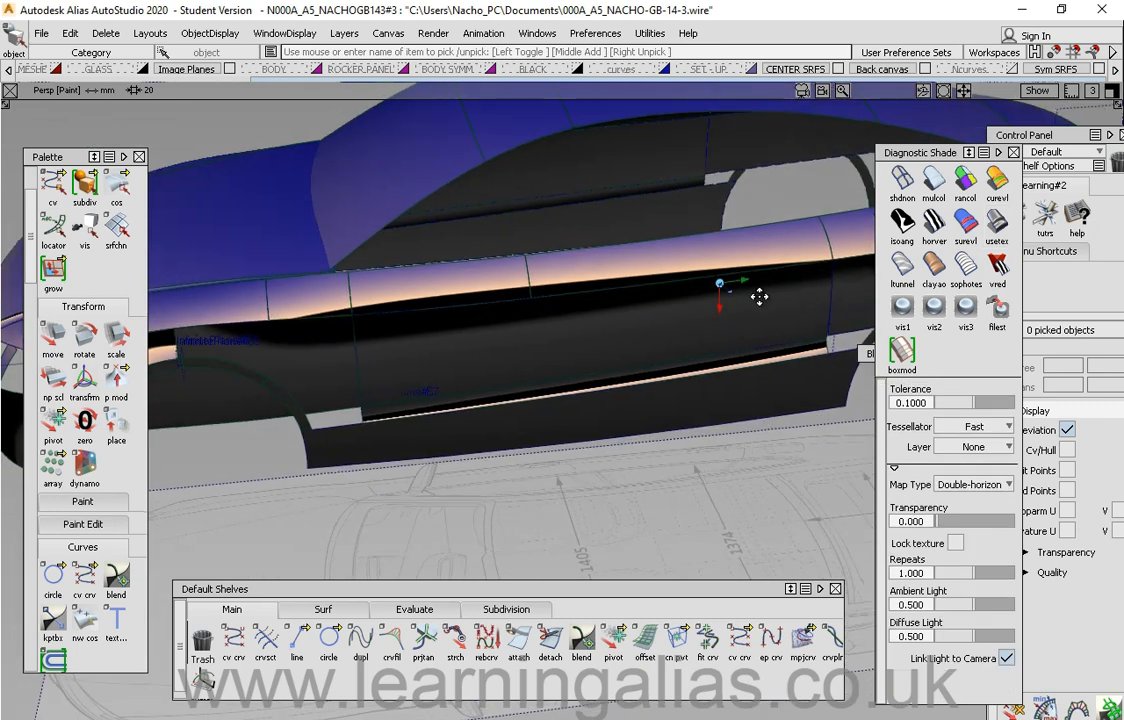
pyautogui.moveTo(755, 296)
pyautogui.keyDown('alt'); pyautogui.keyDown('shift'); pyautogui.mouseDown()
pyautogui.moveTo(700, 326)
pyautogui.moveTo(692, 306)
pyautogui.moveTo(452, 193)
pyautogui.mouseUp(); pyautogui.keyUp('shift'); pyautogui.keyUp('alt')
pyautogui.keyDown('alt'); pyautogui.keyDown('shift'); pyautogui.moveTo(619, 256); pyautogui.dragTo(597, 329); pyautogui.keyUp('shift'); pyautogui.keyUp('alt')
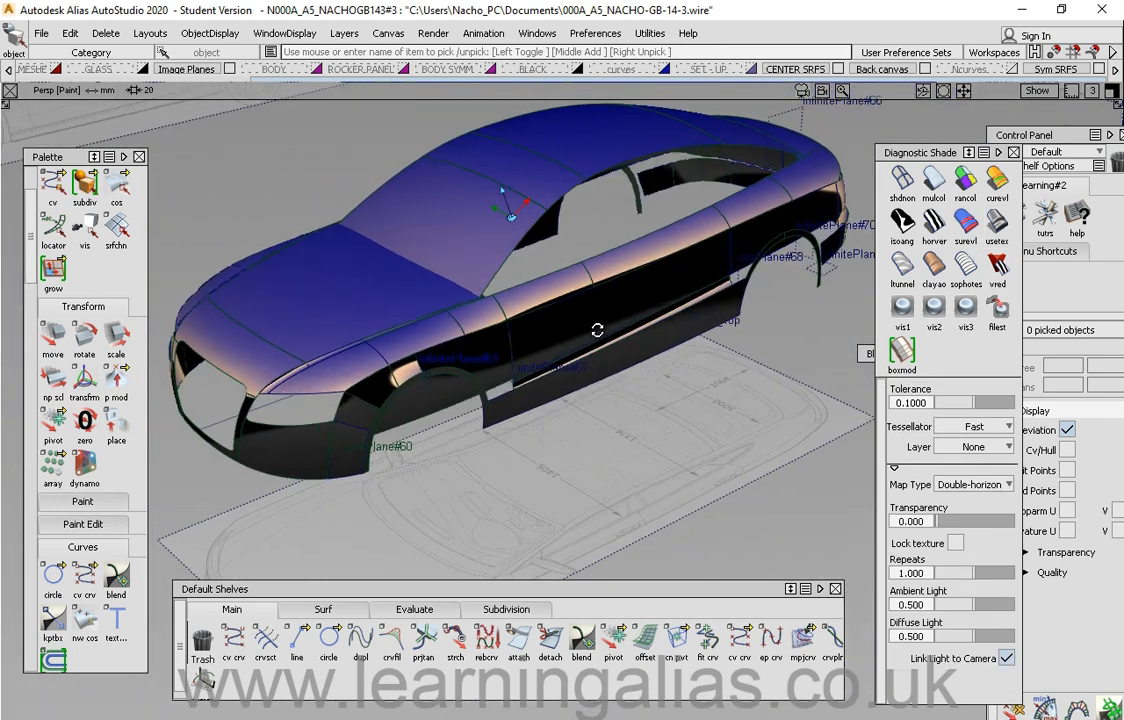
pyautogui.keyDown('alt'); pyautogui.keyDown('shift'); pyautogui.moveTo(597, 329); pyautogui.dragTo(715, 341, button='right'); pyautogui.keyUp('shift'); pyautogui.keyUp('alt')
pyautogui.keyDown('alt'); pyautogui.keyDown('shift'); pyautogui.moveTo(715, 341); pyautogui.dragTo(695, 315); pyautogui.keyUp('shift'); pyautogui.keyUp('alt')
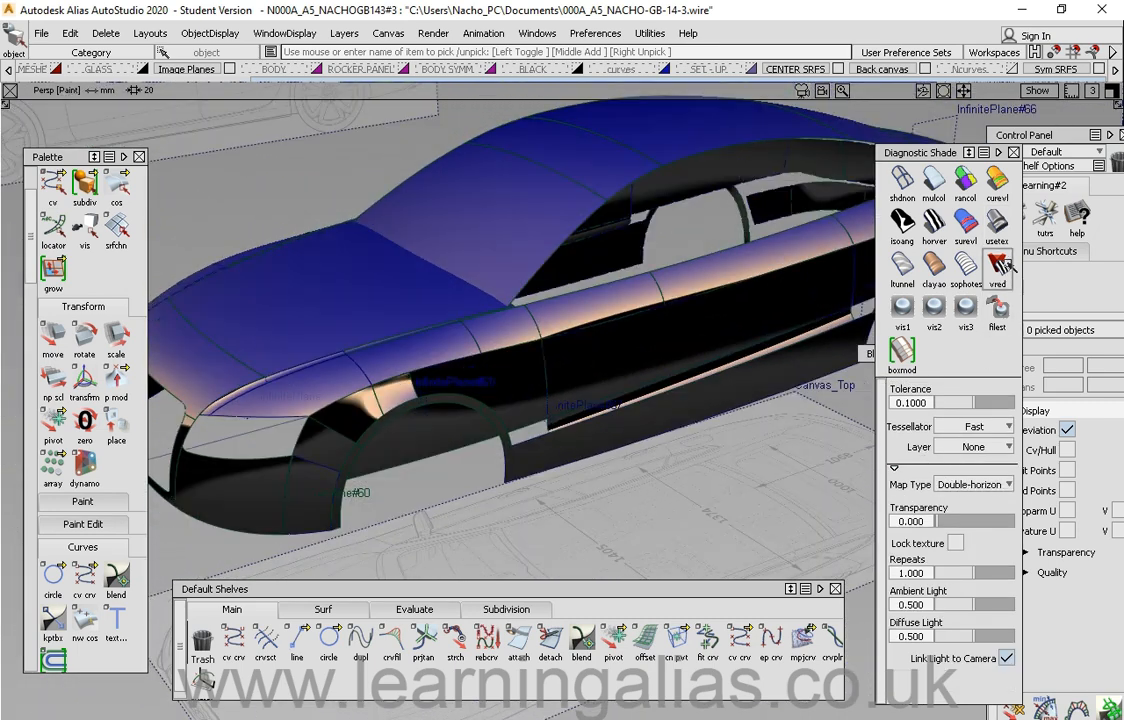
# Step: Set the shading map type to Shade-Sky and orbit to inspect the reflections
pyautogui.click(978, 484)
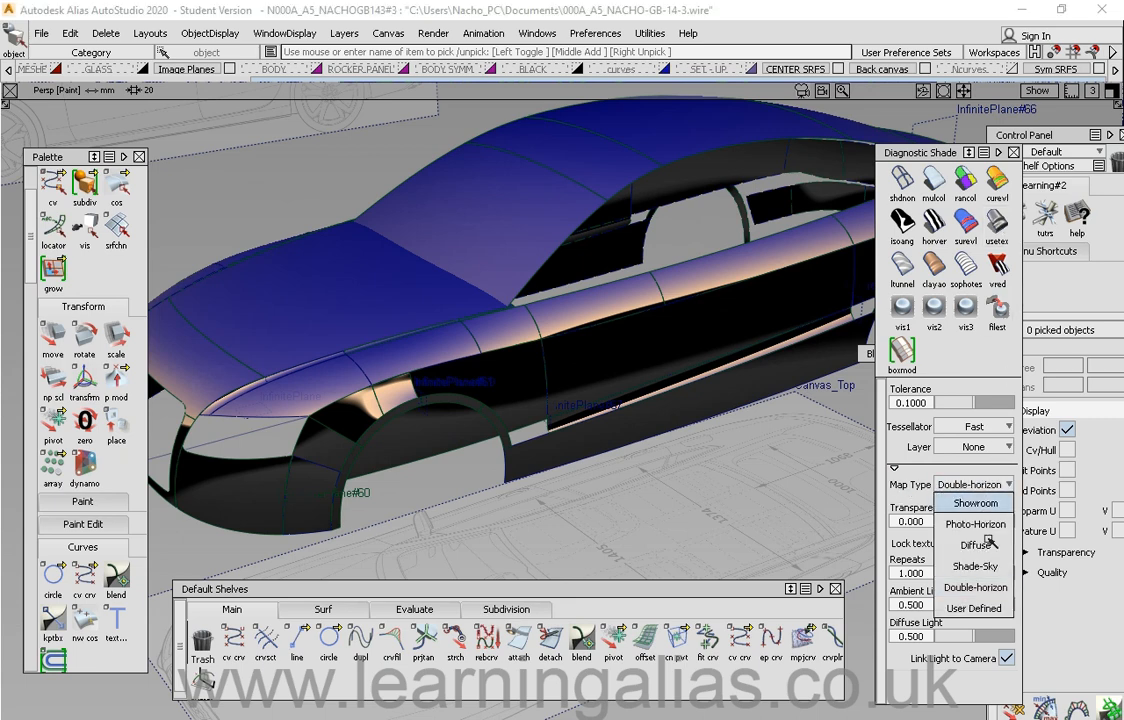
pyautogui.click(986, 566)
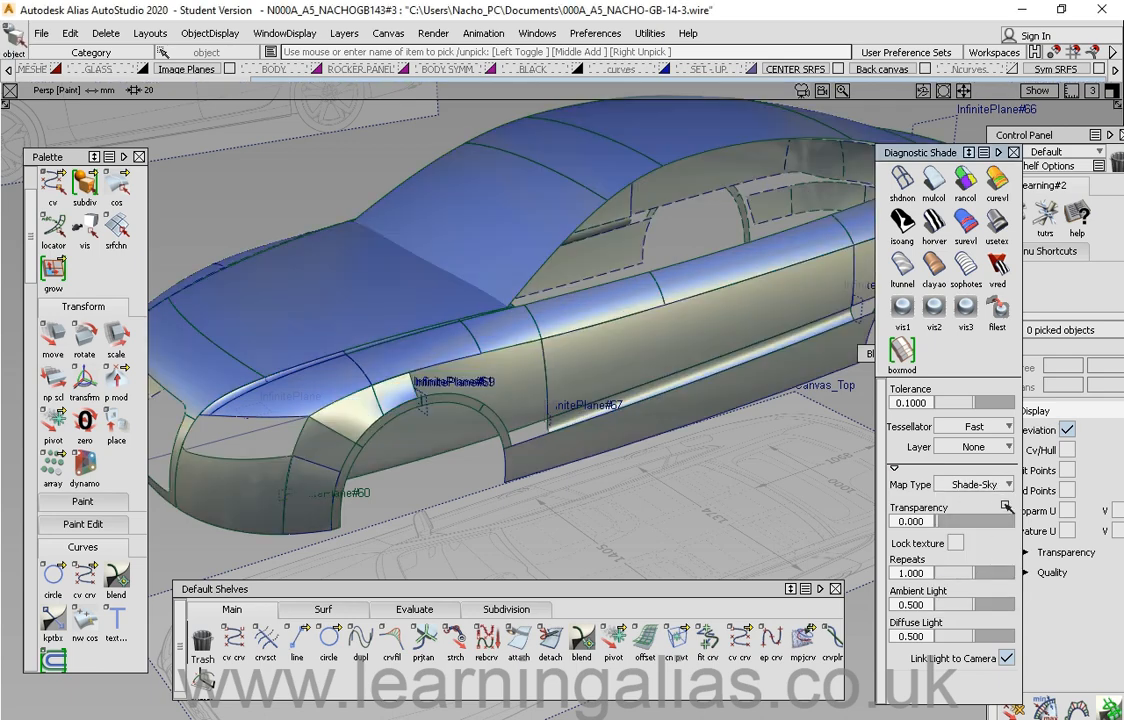
pyautogui.keyDown('alt'); pyautogui.keyDown('shift'); pyautogui.moveTo(566, 400); pyautogui.dragTo(693, 272); pyautogui.keyUp('shift'); pyautogui.keyUp('alt')
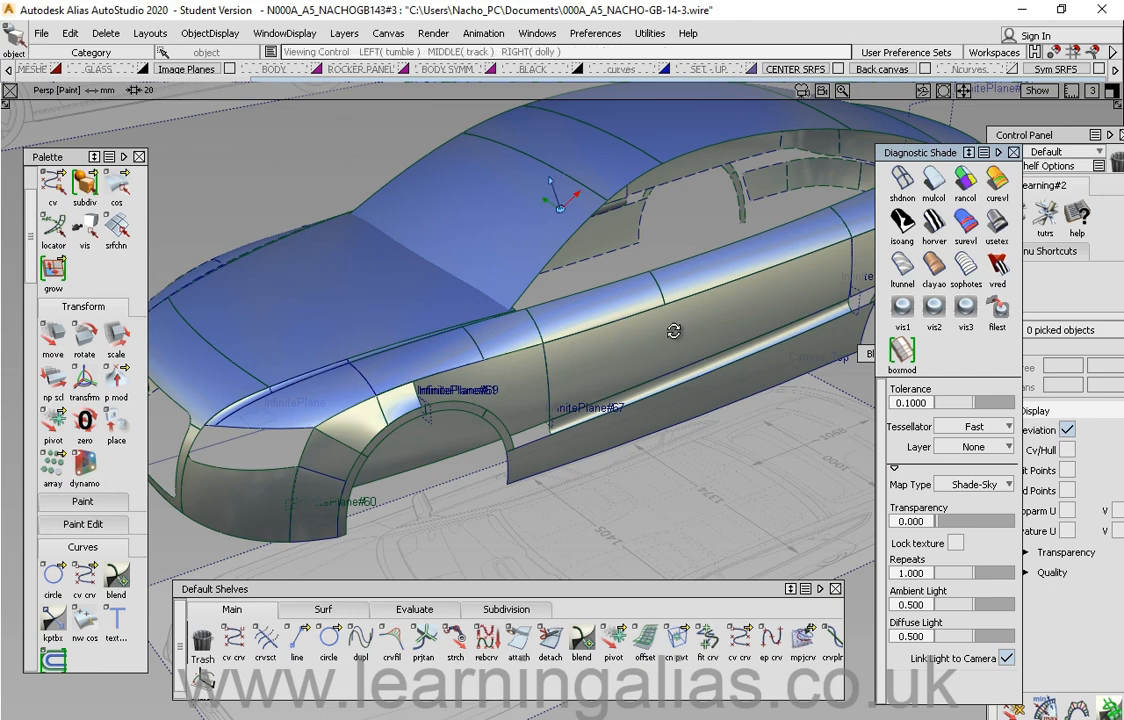
pyautogui.keyDown('alt'); pyautogui.keyDown('shift'); pyautogui.moveTo(672, 329); pyautogui.dragTo(672, 365); pyautogui.keyUp('shift'); pyautogui.keyUp('alt')
pyautogui.keyDown('ctrl'); pyautogui.keyDown('shift'); pyautogui.moveTo(672, 349); pyautogui.dragTo(630, 329, button='right'); pyautogui.keyUp('shift'); pyautogui.keyUp('ctrl')
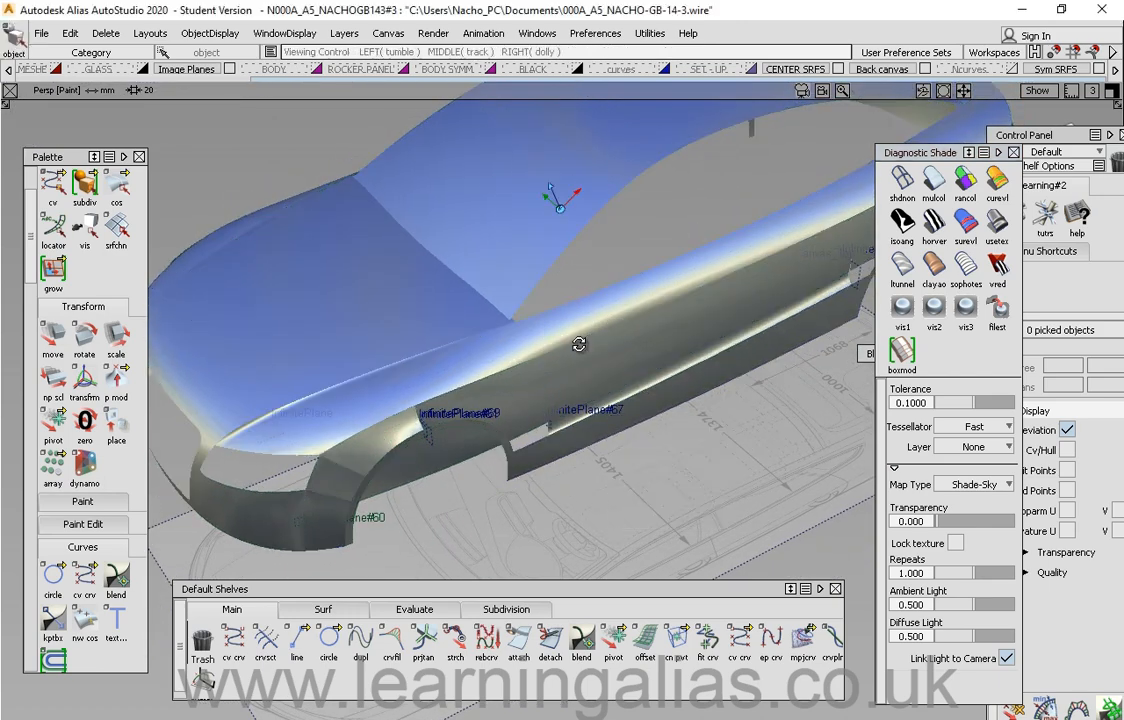
pyautogui.keyDown('alt'); pyautogui.keyDown('shift'); pyautogui.moveTo(580, 343); pyautogui.dragTo(617, 352); pyautogui.keyUp('shift'); pyautogui.keyUp('alt')
pyautogui.keyDown('ctrl'); pyautogui.keyDown('shift'); pyautogui.moveTo(617, 349); pyautogui.dragTo(584, 332, button='right'); pyautogui.keyUp('shift'); pyautogui.keyUp('ctrl')
pyautogui.keyDown('alt'); pyautogui.keyDown('shift'); pyautogui.moveTo(637, 384); pyautogui.dragTo(640, 230); pyautogui.keyUp('shift'); pyautogui.keyUp('alt')
# Step: Set the map type back to Double-horizon and orbit to the car's side
pyautogui.click(1001, 230)
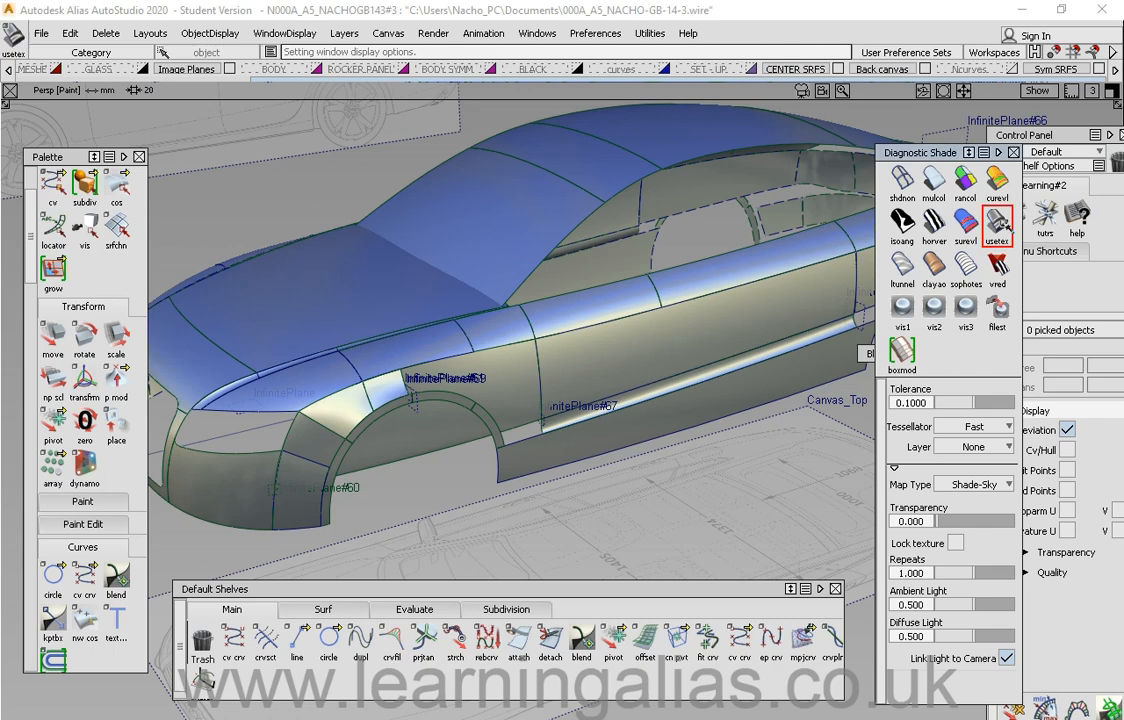
pyautogui.click(973, 484)
pyautogui.click(976, 588)
pyautogui.moveTo(585, 396)
pyautogui.keyDown('alt'); pyautogui.keyDown('shift'); pyautogui.mouseDown()
pyautogui.moveTo(482, 281)
pyautogui.moveTo(554, 319)
pyautogui.moveTo(572, 345)
pyautogui.mouseUp(); pyautogui.keyUp('shift'); pyautogui.keyUp('alt')
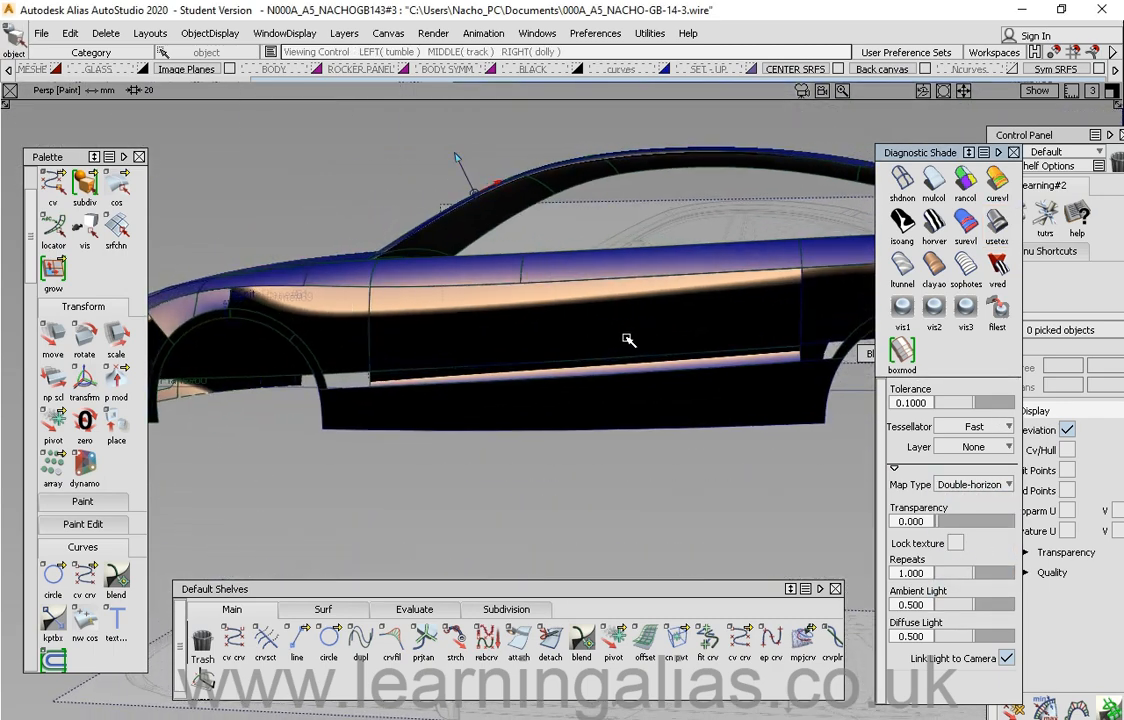
pyautogui.keyDown('alt'); pyautogui.keyDown('shift'); pyautogui.moveTo(628, 340); pyautogui.dragTo(587, 276, button='middle'); pyautogui.keyUp('shift'); pyautogui.keyUp('alt')
pyautogui.keyDown('alt'); pyautogui.keyDown('shift'); pyautogui.moveTo(587, 276); pyautogui.dragTo(612, 365); pyautogui.keyUp('shift'); pyautogui.keyUp('alt')
# Step: Move the Diagnostic Shade window and turn off shading to show wireframe
pyautogui.click(926, 154)
pyautogui.moveTo(926, 154); pyautogui.dragTo(935, 152)
pyautogui.click(910, 178)
pyautogui.moveTo(610, 329)
pyautogui.keyDown('alt'); pyautogui.keyDown('shift'); pyautogui.mouseDown()
pyautogui.moveTo(610, 374)
pyautogui.moveTo(706, 344)
pyautogui.mouseUp(); pyautogui.keyUp('shift'); pyautogui.keyUp('alt')
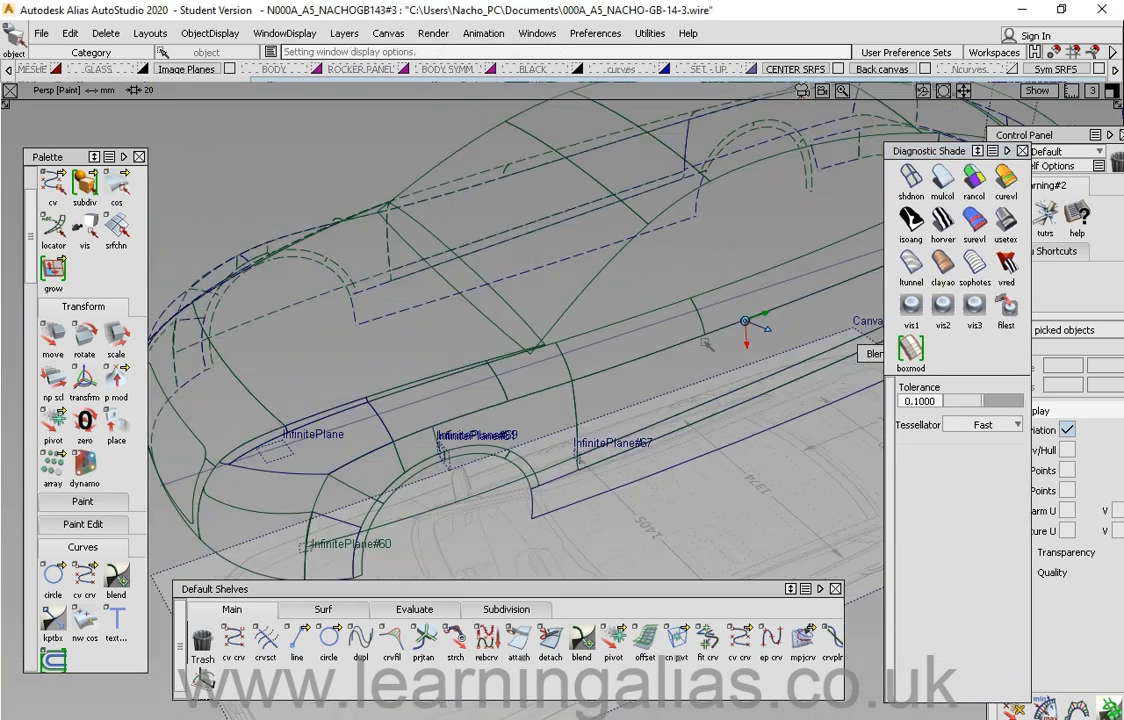
# Step: Move the Diagnostic Shade window again and select multi-colour shading
pyautogui.moveTo(946, 151); pyautogui.dragTo(955, 149)
pyautogui.click(924, 176)
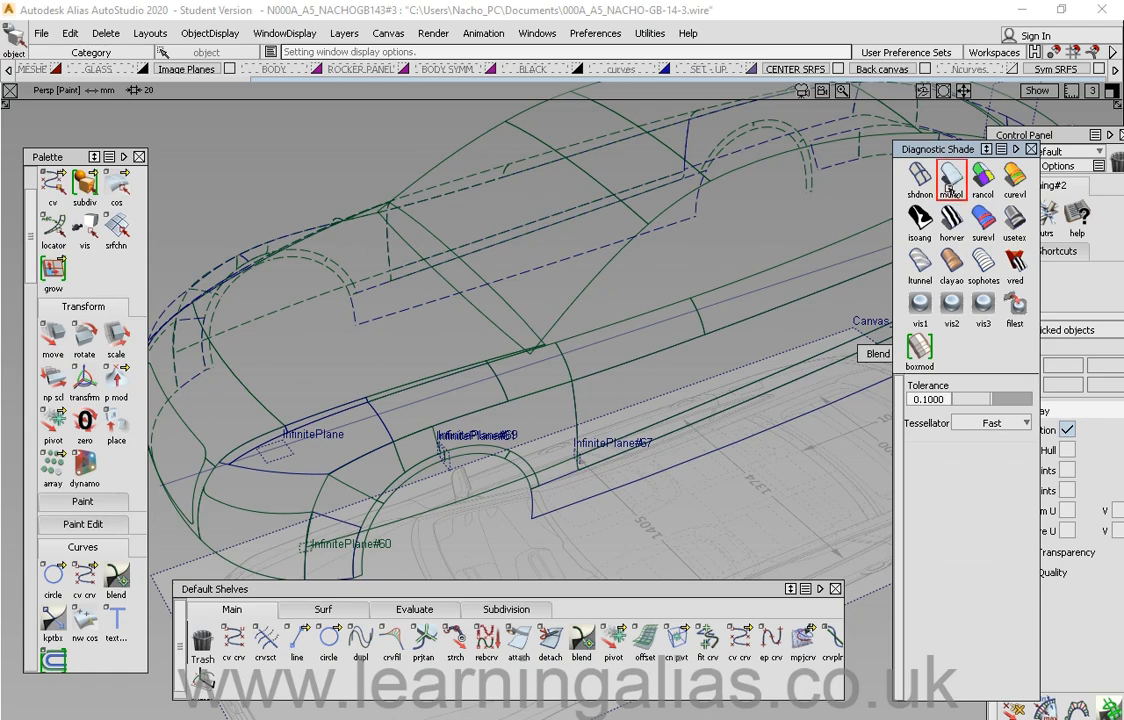
# Step: Apply the environment-texture diagnostic shading to the car body
pyautogui.click(951, 178)
pyautogui.click(1015, 219)
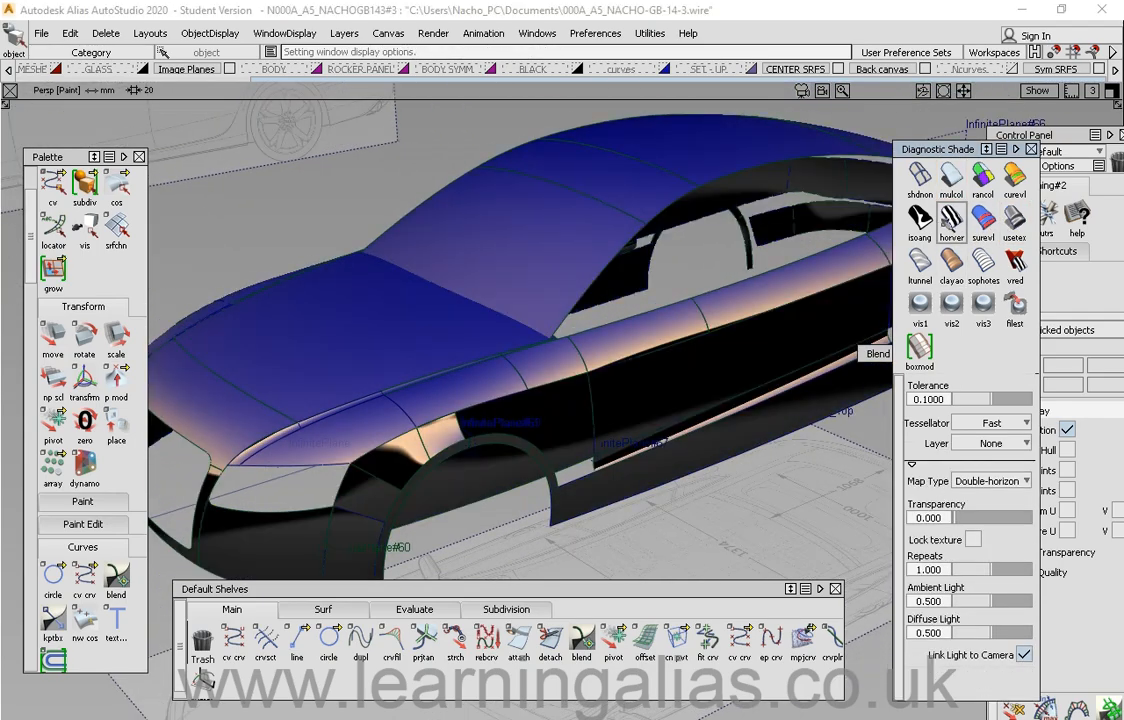
# Step: Apply the horizontal/vertical stripe shading and orbit around the car
pyautogui.click(952, 219)
pyautogui.moveTo(680, 335)
pyautogui.keyDown('alt'); pyautogui.keyDown('shift'); pyautogui.mouseDown()
pyautogui.moveTo(607, 381)
pyautogui.moveTo(760, 330)
pyautogui.mouseUp(); pyautogui.keyUp('shift'); pyautogui.keyUp('alt')
# Step: Switch to multi-colour shading and orbit to view the car from the front
pyautogui.click(940, 180)
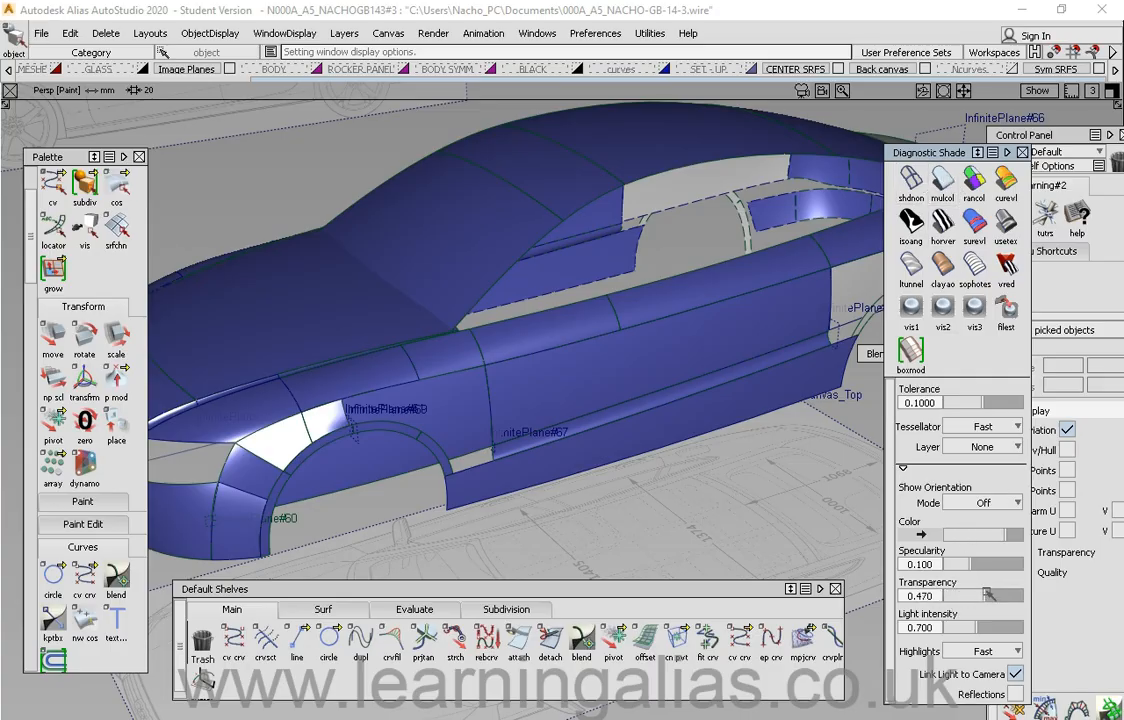
pyautogui.moveTo(563, 319)
pyautogui.keyDown('alt'); pyautogui.keyDown('shift'); pyautogui.mouseDown()
pyautogui.moveTo(577, 376)
pyautogui.moveTo(649, 361)
pyautogui.moveTo(572, 272)
pyautogui.moveTo(618, 337)
pyautogui.moveTo(527, 276)
pyautogui.mouseUp(); pyautogui.keyUp('shift'); pyautogui.keyUp('alt')
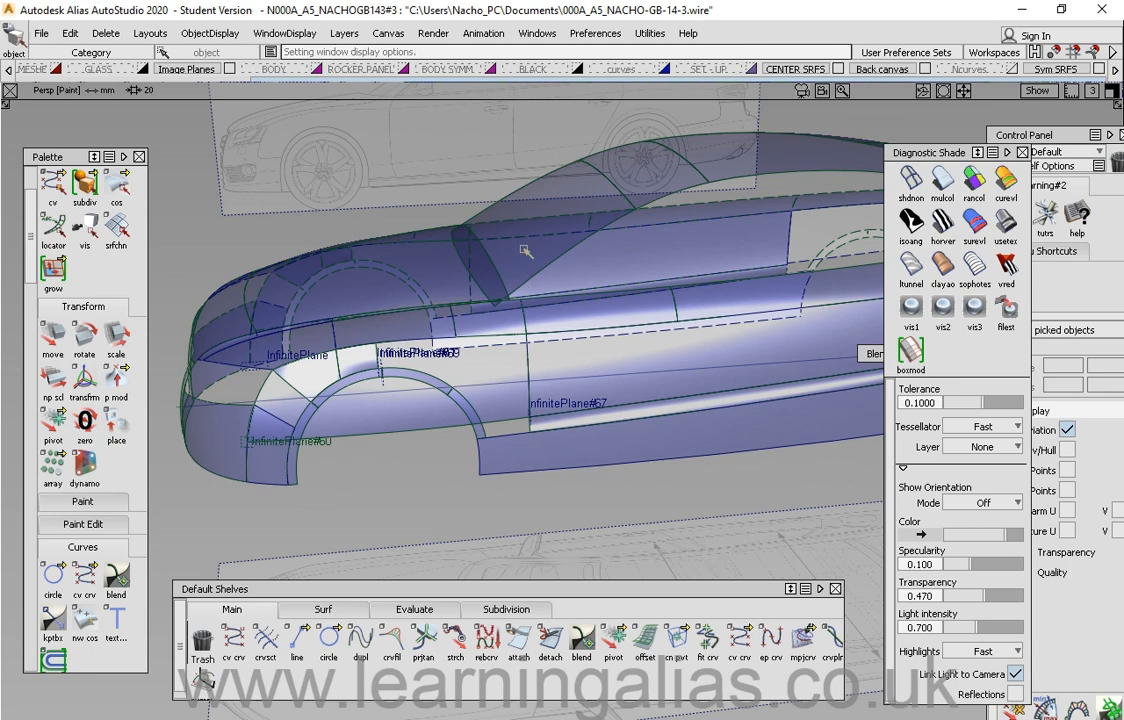
# Step: Inspect the car's side in the left view, panning and zooming, then return to the perspective view
pyautogui.press('F6')
pyautogui.keyDown('alt'); pyautogui.keyDown('shift'); pyautogui.moveTo(608, 459); pyautogui.dragTo(567, 374, button='middle'); pyautogui.keyUp('shift'); pyautogui.keyUp('alt')
pyautogui.keyDown('alt'); pyautogui.keyDown('shift'); pyautogui.click(568, 354); pyautogui.keyUp('shift'); pyautogui.keyUp('alt')
pyautogui.keyDown('alt'); pyautogui.keyDown('shift'); pyautogui.moveTo(568, 354); pyautogui.dragTo(541, 321, button='right'); pyautogui.keyUp('shift'); pyautogui.keyUp('alt')
pyautogui.keyDown('alt'); pyautogui.keyDown('shift'); pyautogui.moveTo(541, 321); pyautogui.dragTo(806, 369, button='middle'); pyautogui.keyUp('shift'); pyautogui.keyUp('alt')
pyautogui.keyDown('alt'); pyautogui.keyDown('shift'); pyautogui.moveTo(657, 416); pyautogui.dragTo(495, 401, button='middle'); pyautogui.keyUp('shift'); pyautogui.keyUp('alt')
pyautogui.keyDown('alt'); pyautogui.keyDown('shift'); pyautogui.click(591, 356); pyautogui.keyUp('shift'); pyautogui.keyUp('alt')
pyautogui.keyDown('alt'); pyautogui.keyDown('shift'); pyautogui.moveTo(601, 411); pyautogui.dragTo(630, 256, button='right'); pyautogui.keyUp('shift'); pyautogui.keyUp('alt')
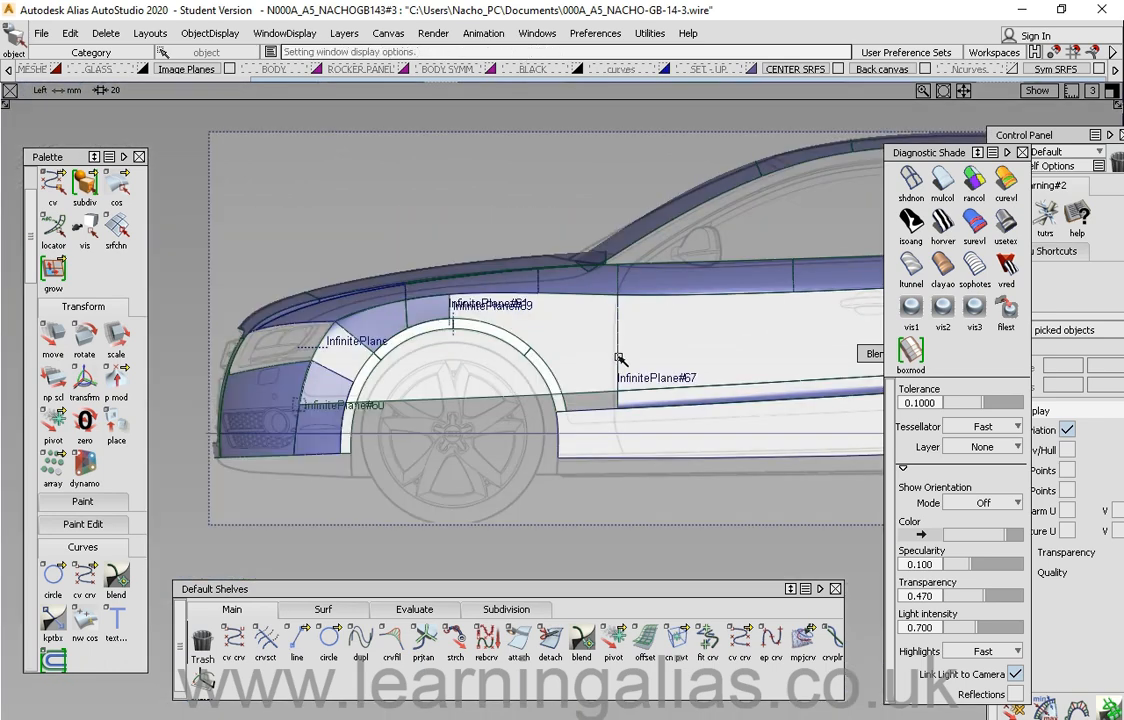
pyautogui.press('F8')
# Step: Move the Diagnostic Shade window, apply environment-texture shading and set its transparency to 0.350
pyautogui.moveTo(918, 153); pyautogui.dragTo(888, 149)
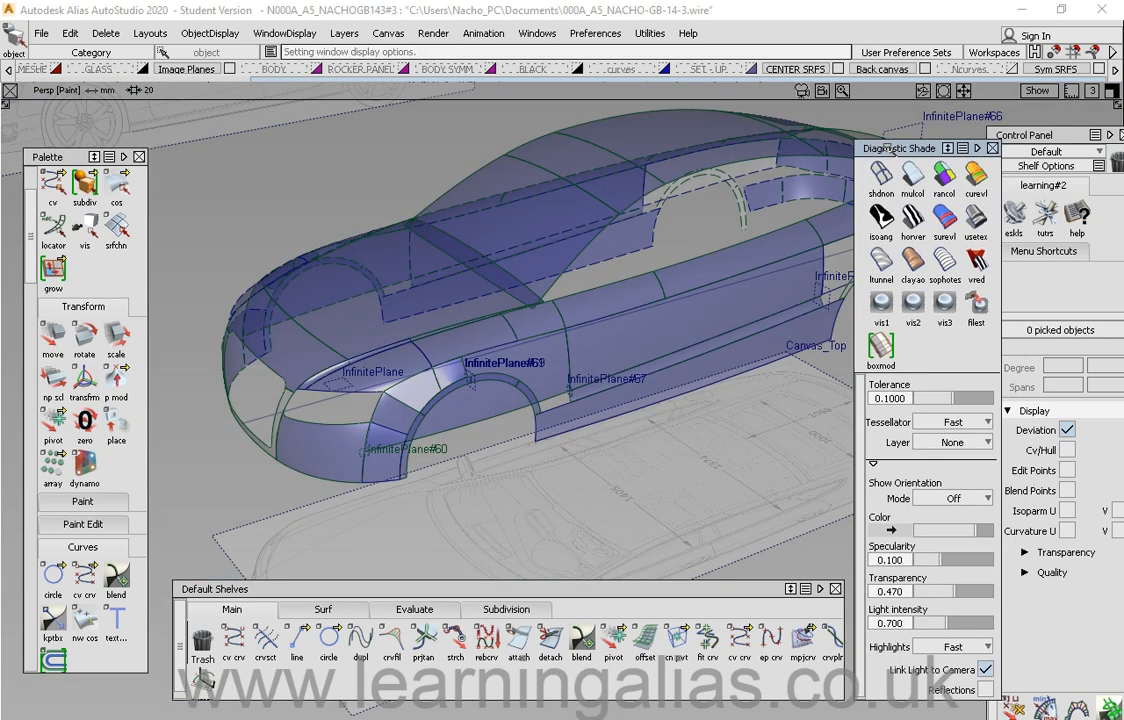
pyautogui.click(971, 225)
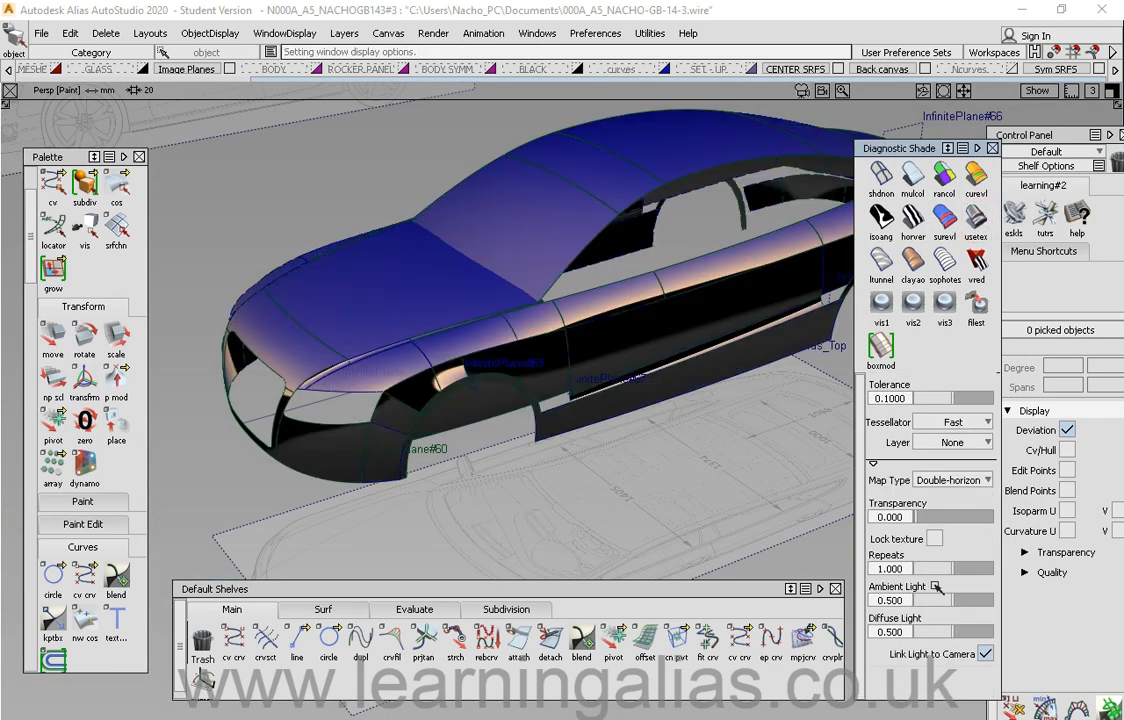
pyautogui.moveTo(930, 517); pyautogui.dragTo(941, 517)
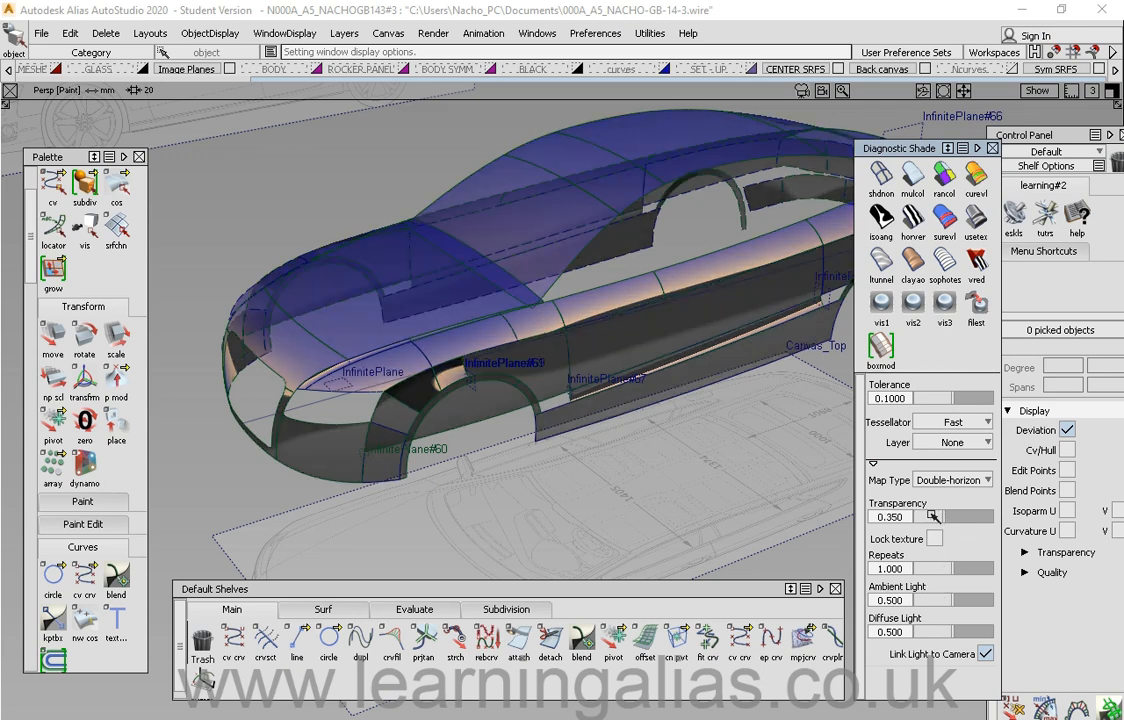
# Step: Orbit the car, switch back to multi-colour shading and nudge the Diagnostic Shade window
pyautogui.keyDown('alt'); pyautogui.keyDown('shift'); pyautogui.moveTo(548, 392); pyautogui.dragTo(748, 327); pyautogui.keyUp('shift'); pyautogui.keyUp('alt')
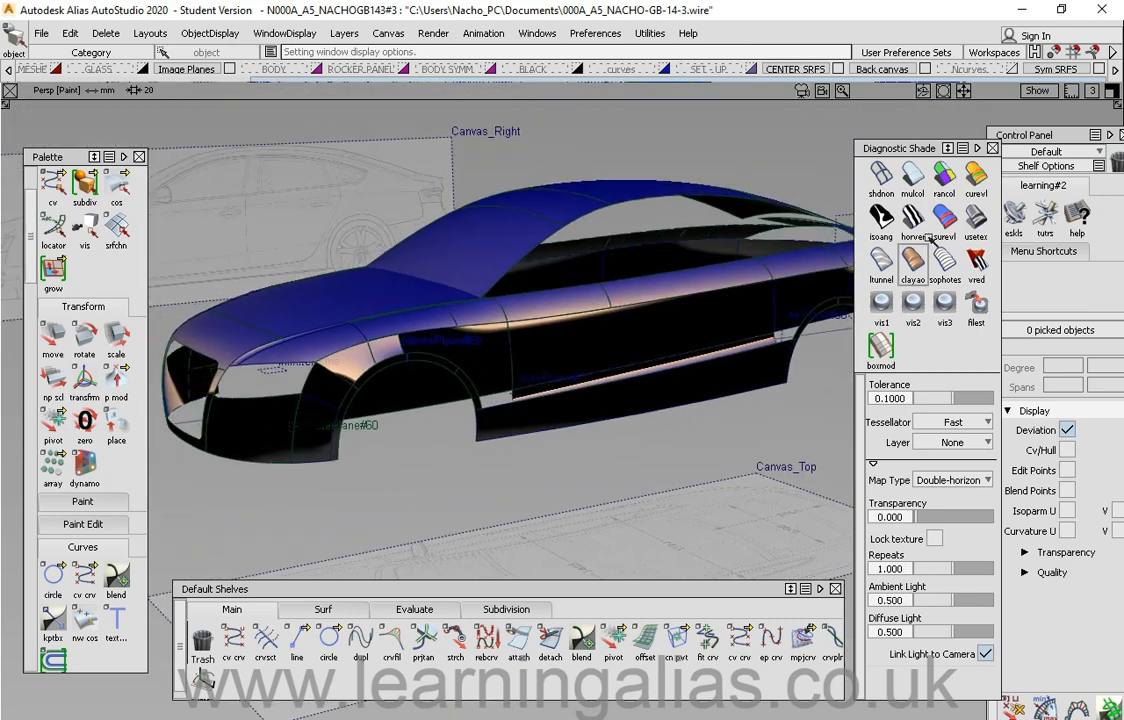
pyautogui.click(913, 178)
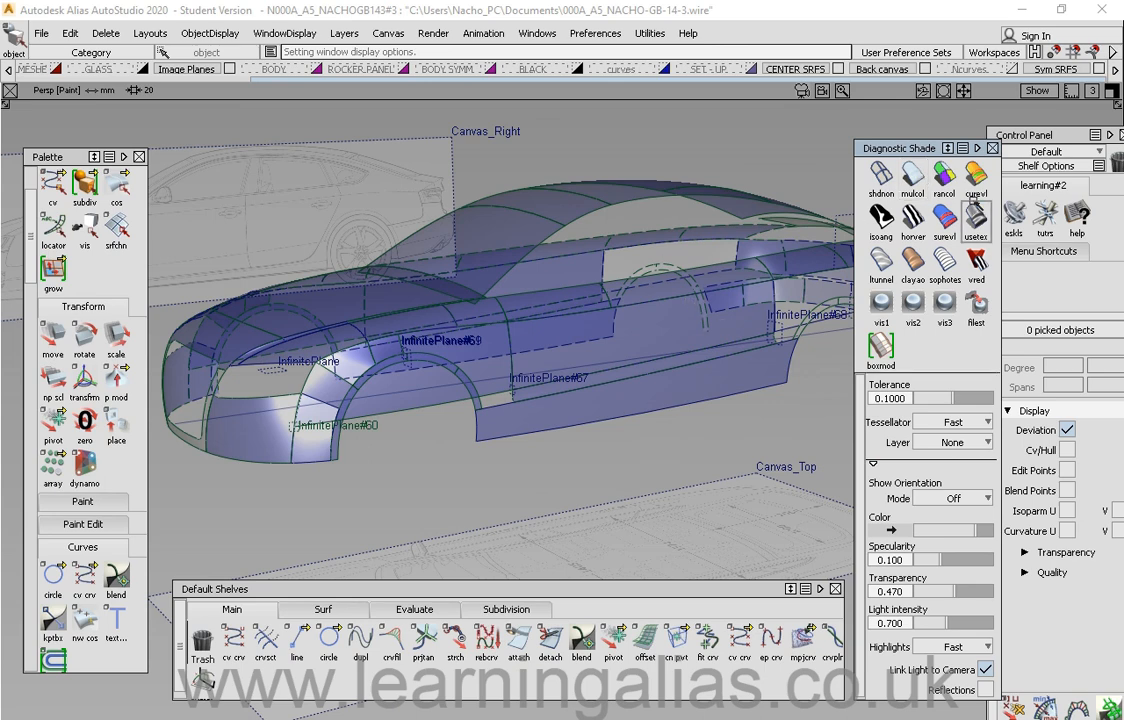
pyautogui.moveTo(922, 151); pyautogui.dragTo(933, 151)
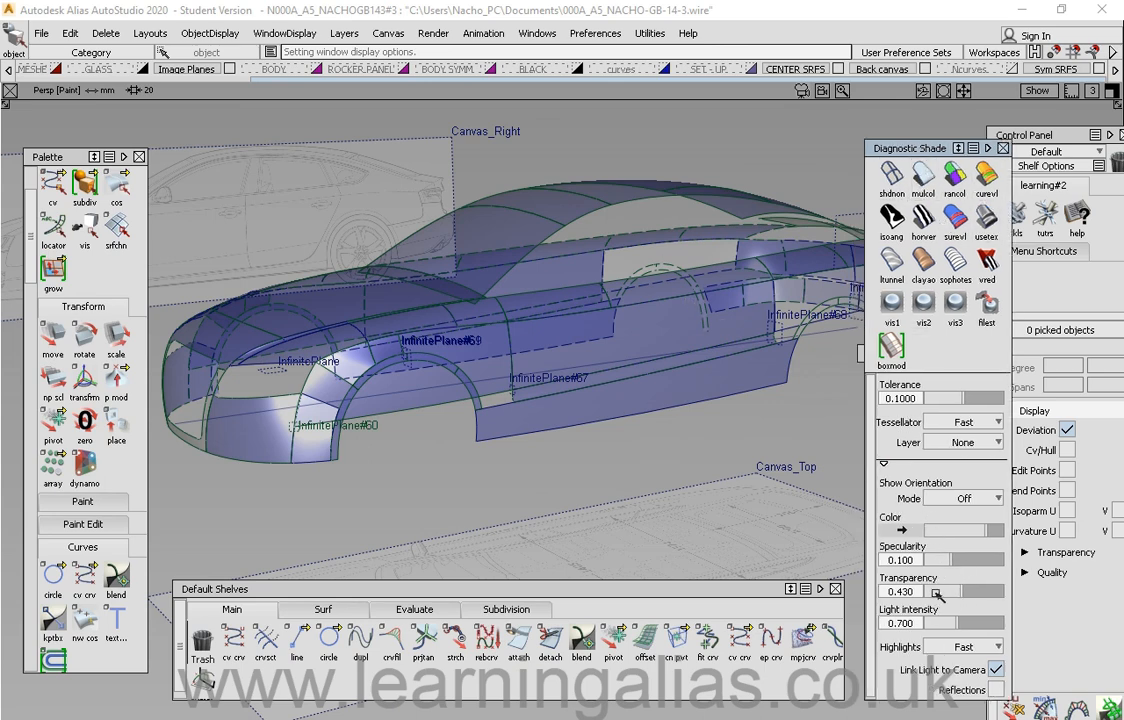
# Step: Set the multi-colour shading transparency to 0.000 and orbit around the front of the car
pyautogui.moveTo(936, 595); pyautogui.dragTo(888, 588)
pyautogui.keyDown('alt'); pyautogui.keyDown('shift'); pyautogui.moveTo(558, 340); pyautogui.dragTo(598, 402); pyautogui.keyUp('shift'); pyautogui.keyUp('alt')
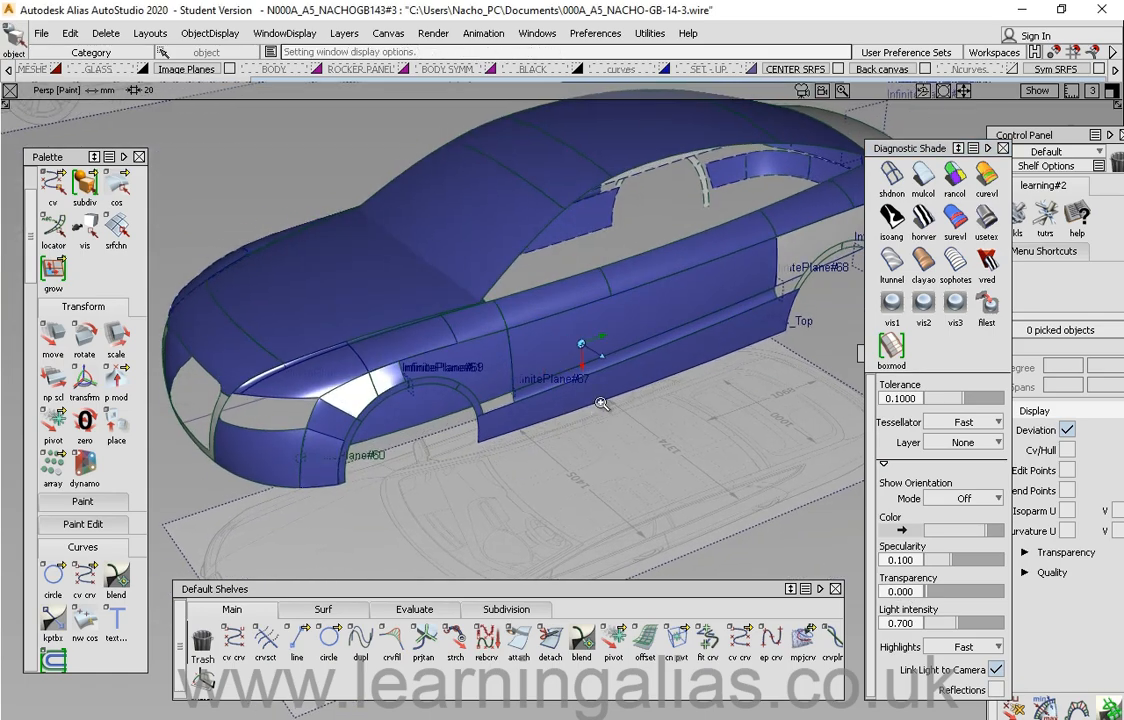
pyautogui.keyDown('alt'); pyautogui.keyDown('shift'); pyautogui.moveTo(602, 403); pyautogui.dragTo(640, 400, button='right'); pyautogui.keyUp('shift'); pyautogui.keyUp('alt')
pyautogui.keyDown('alt'); pyautogui.keyDown('shift'); pyautogui.moveTo(640, 400); pyautogui.dragTo(529, 366); pyautogui.keyUp('shift'); pyautogui.keyUp('alt')
pyautogui.keyDown('alt'); pyautogui.keyDown('shift'); pyautogui.moveTo(529, 366); pyautogui.dragTo(622, 350, button='middle'); pyautogui.keyUp('shift'); pyautogui.keyUp('alt')
pyautogui.keyDown('alt'); pyautogui.keyDown('shift'); pyautogui.moveTo(517, 309); pyautogui.dragTo(500, 405); pyautogui.keyUp('shift'); pyautogui.keyUp('alt')
pyautogui.keyDown('alt'); pyautogui.keyDown('shift'); pyautogui.moveTo(427, 328); pyautogui.dragTo(502, 299, button='middle'); pyautogui.keyUp('shift'); pyautogui.keyUp('alt')
pyautogui.keyDown('alt'); pyautogui.keyDown('shift'); pyautogui.click(477, 268); pyautogui.keyUp('shift'); pyautogui.keyUp('alt')
pyautogui.keyDown('alt'); pyautogui.keyDown('shift'); pyautogui.moveTo(524, 359); pyautogui.dragTo(515, 305); pyautogui.keyUp('shift'); pyautogui.keyUp('alt')
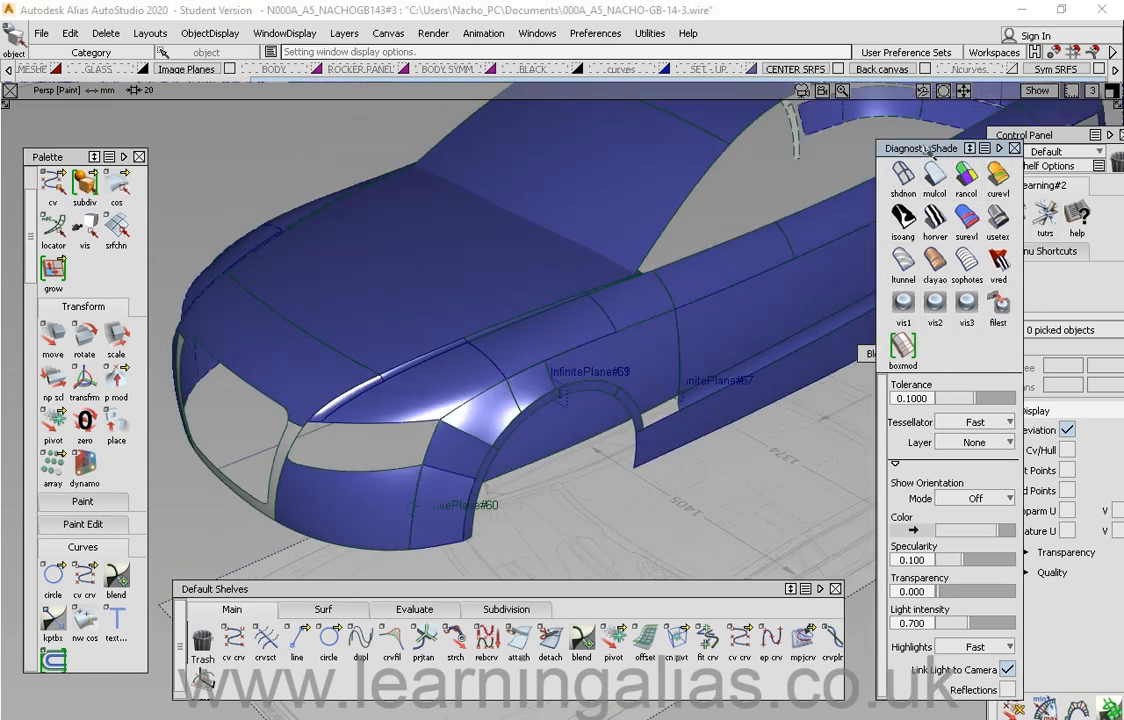
# Step: Reposition the Diagnostic Shade window and the Control Panel
pyautogui.moveTo(928, 149); pyautogui.dragTo(857, 165)
pyautogui.moveTo(1020, 137); pyautogui.dragTo(975, 137)
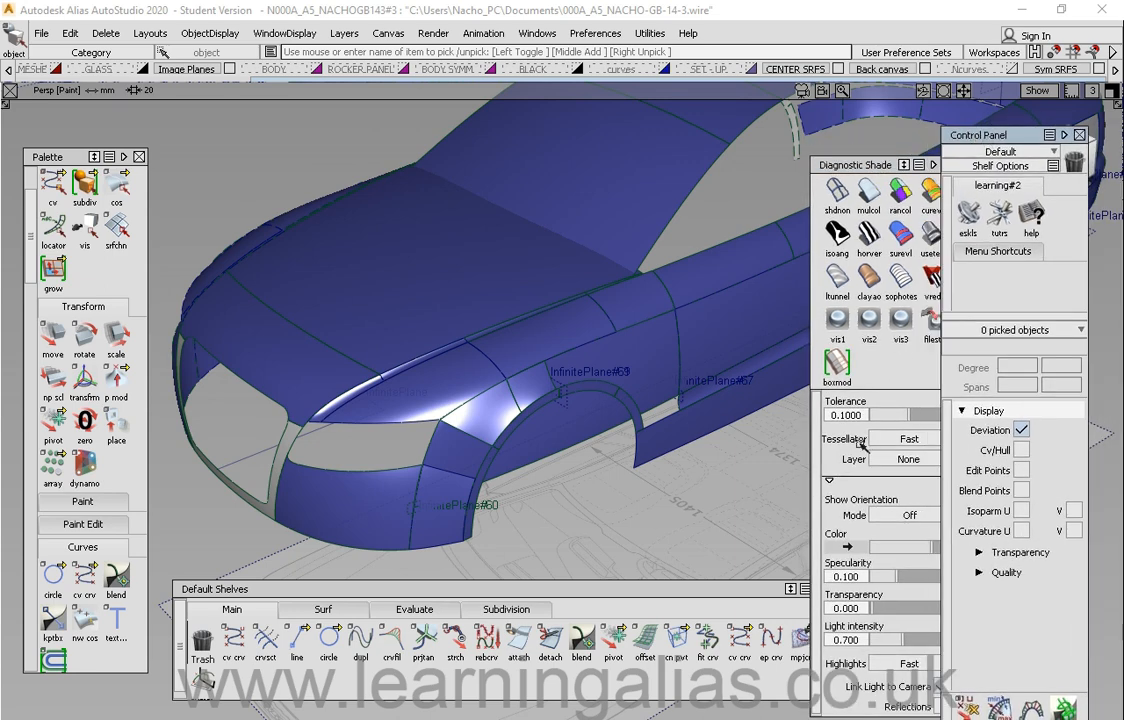
pyautogui.moveTo(979, 134); pyautogui.dragTo(1007, 140)
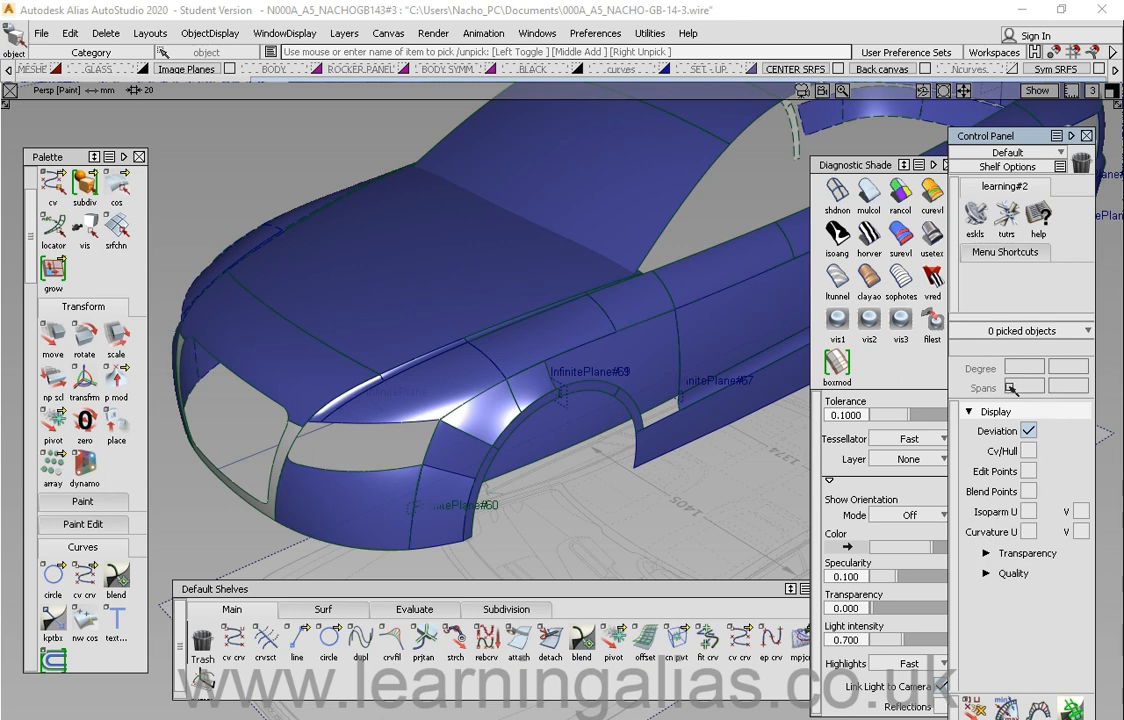
# Step: Pick the surface patch above the front wheel arch and orbit to inspect it
pyautogui.keyDown('alt'); pyautogui.keyDown('shift'); pyautogui.moveTo(578, 463); pyautogui.dragTo(516, 444); pyautogui.keyUp('shift'); pyautogui.keyUp('alt')
pyautogui.click(514, 430)
pyautogui.keyDown('ctrl'); pyautogui.keyDown('shift'); pyautogui.moveTo(517, 434); pyautogui.dragTo(560, 450, button='right'); pyautogui.keyUp('shift'); pyautogui.keyUp('ctrl')
pyautogui.keyDown('alt'); pyautogui.keyDown('shift'); pyautogui.moveTo(553, 452); pyautogui.dragTo(584, 442, button='middle'); pyautogui.keyUp('shift'); pyautogui.keyUp('alt')
pyautogui.keyDown('alt'); pyautogui.keyDown('shift'); pyautogui.moveTo(540, 474); pyautogui.dragTo(655, 450, button='right'); pyautogui.keyUp('shift'); pyautogui.keyUp('alt')
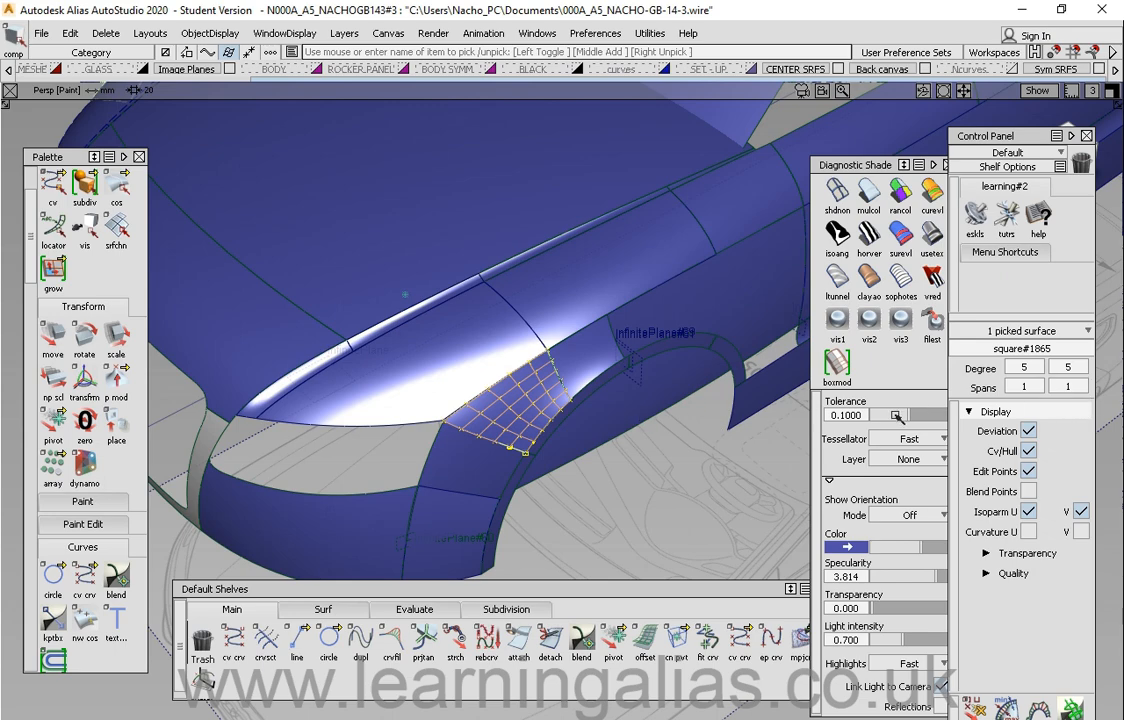
pyautogui.keyDown('alt'); pyautogui.keyDown('shift'); pyautogui.moveTo(529, 406); pyautogui.dragTo(548, 398); pyautogui.keyUp('shift'); pyautogui.keyUp('alt')
pyautogui.keyDown('alt'); pyautogui.keyDown('shift'); pyautogui.moveTo(570, 398); pyautogui.dragTo(589, 341, button='middle'); pyautogui.keyUp('shift'); pyautogui.keyUp('alt')
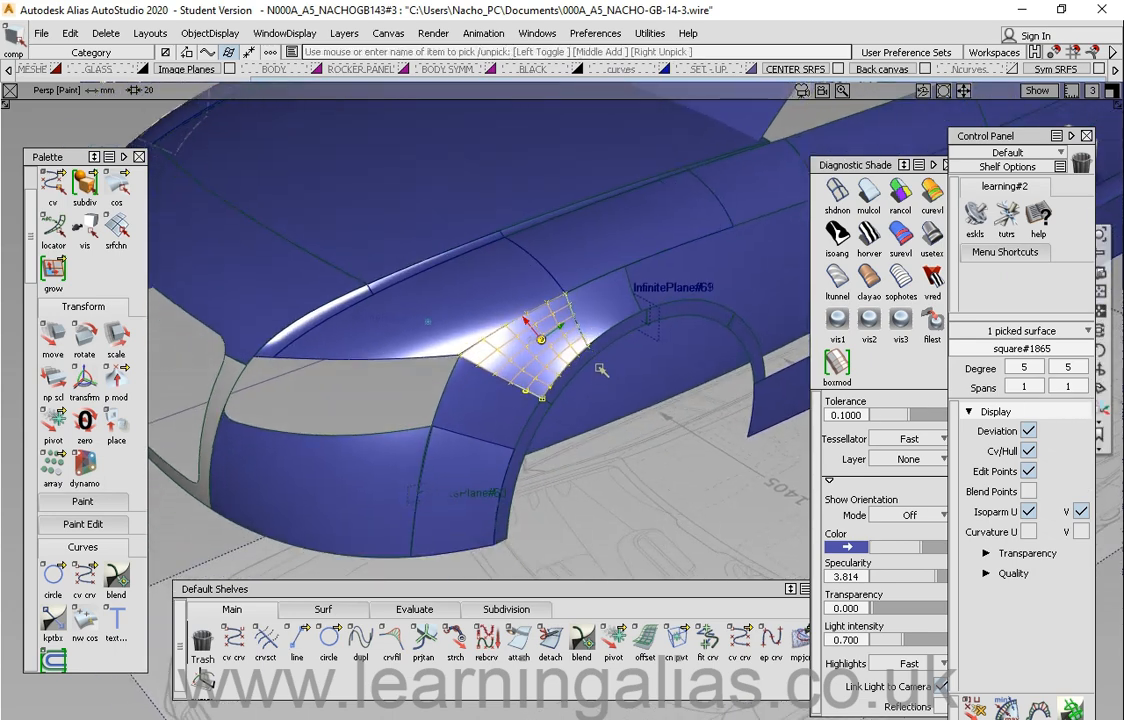
pyautogui.keyDown('alt'); pyautogui.keyDown('shift'); pyautogui.moveTo(601, 370); pyautogui.dragTo(596, 330); pyautogui.keyUp('shift'); pyautogui.keyUp('alt')
pyautogui.keyDown('alt'); pyautogui.keyDown('shift'); pyautogui.moveTo(596, 330); pyautogui.dragTo(617, 356, button='right'); pyautogui.keyUp('shift'); pyautogui.keyUp('alt')
pyautogui.keyDown('alt'); pyautogui.keyDown('shift'); pyautogui.moveTo(617, 356); pyautogui.dragTo(651, 343, button='middle'); pyautogui.keyUp('shift'); pyautogui.keyUp('alt')
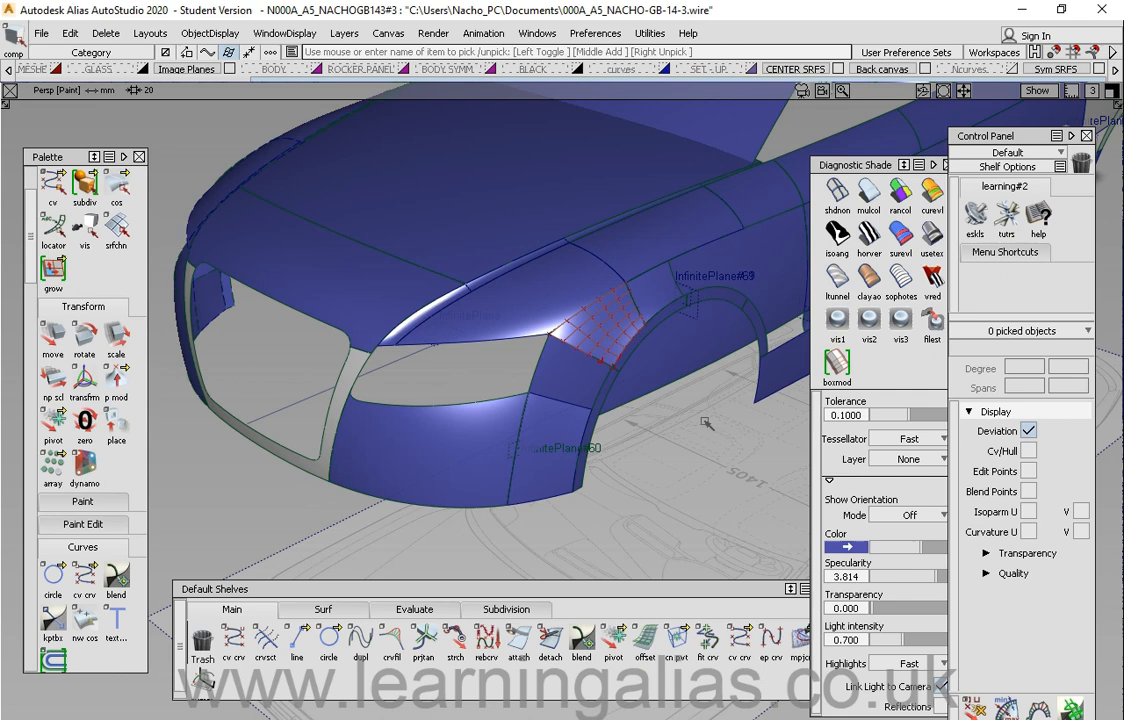
# Step: Rearrange the shelf, Palette and Diagnostic Shade windows
pyautogui.moveTo(561, 589); pyautogui.dragTo(610, 595)
pyautogui.moveTo(60, 157)
pyautogui.mouseDown()
pyautogui.moveTo(199, 155)
pyautogui.moveTo(64, 135)
pyautogui.mouseUp()
pyautogui.moveTo(461, 592); pyautogui.dragTo(441, 575)
pyautogui.moveTo(886, 170); pyautogui.dragTo(910, 149)
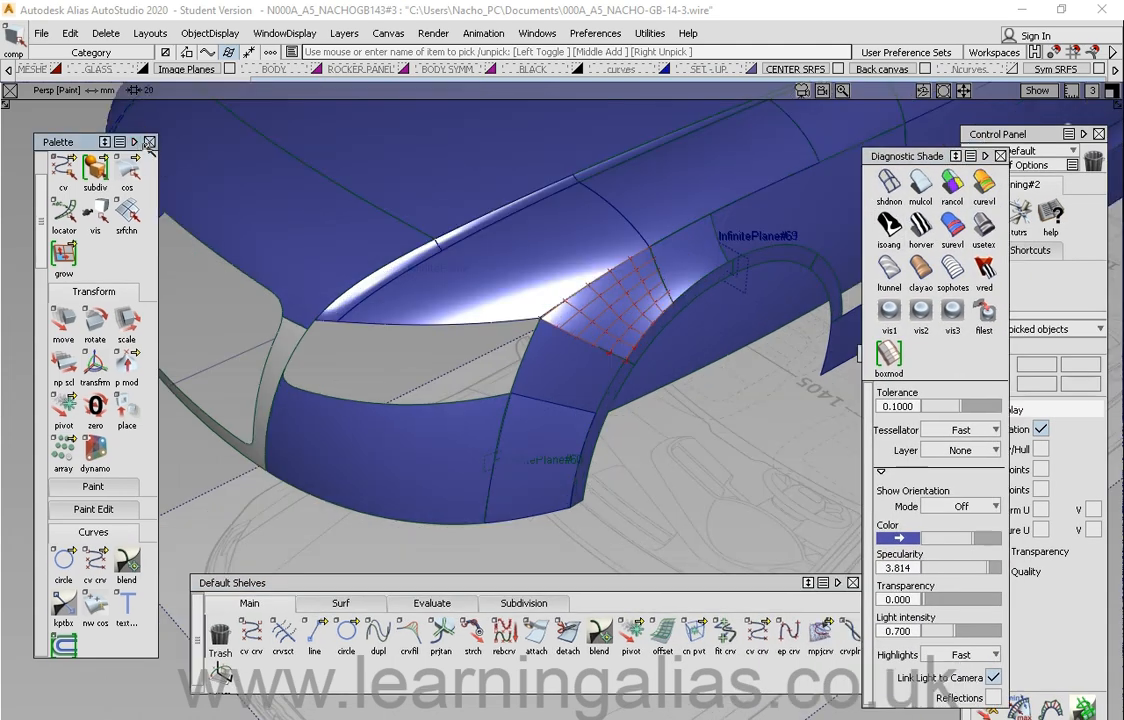
# Step: Close the Palette and reopen it from the Windows menu
pyautogui.click(150, 142)
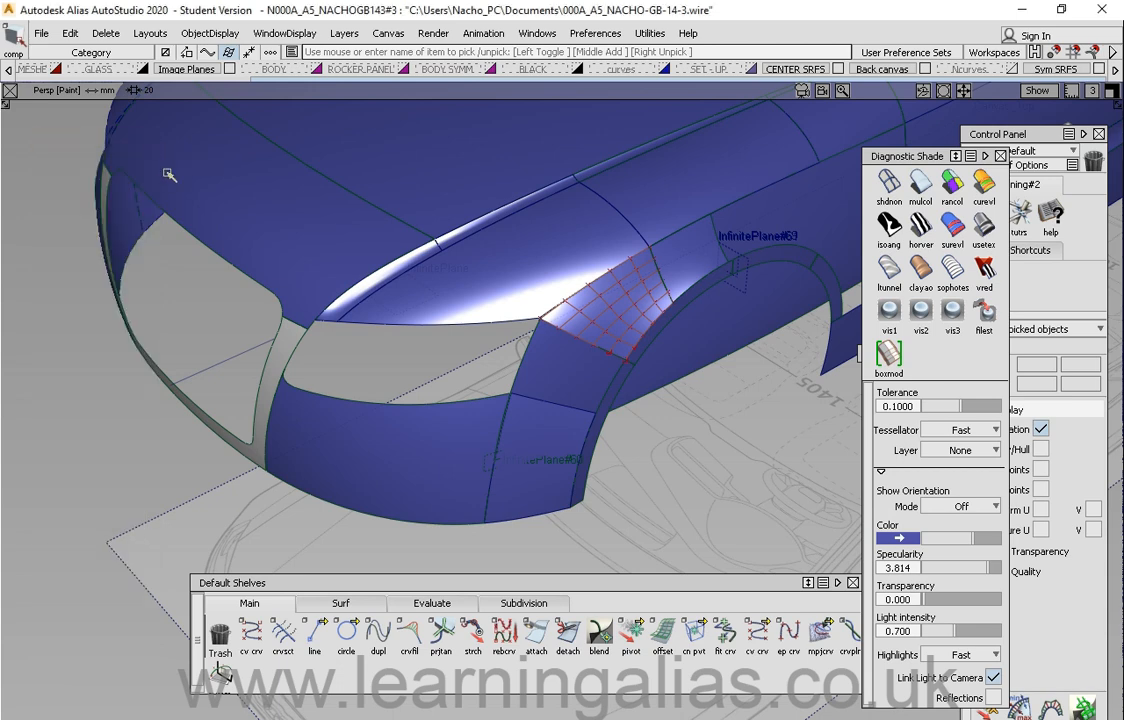
pyautogui.click(545, 34)
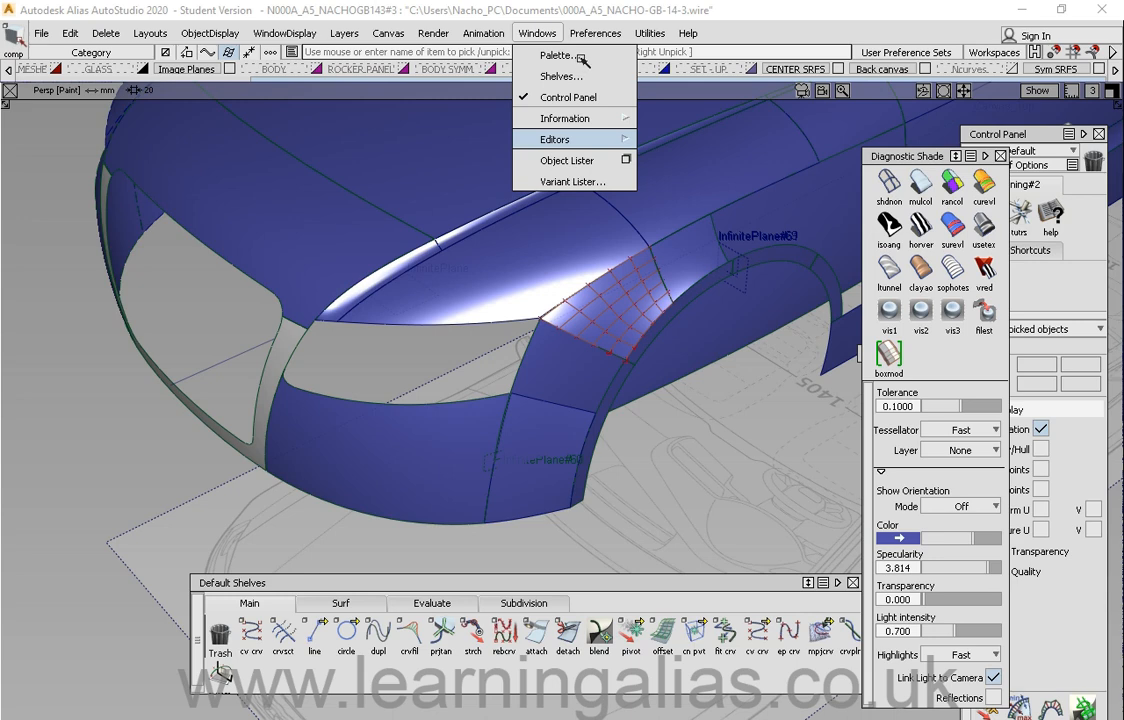
pyautogui.click(578, 56)
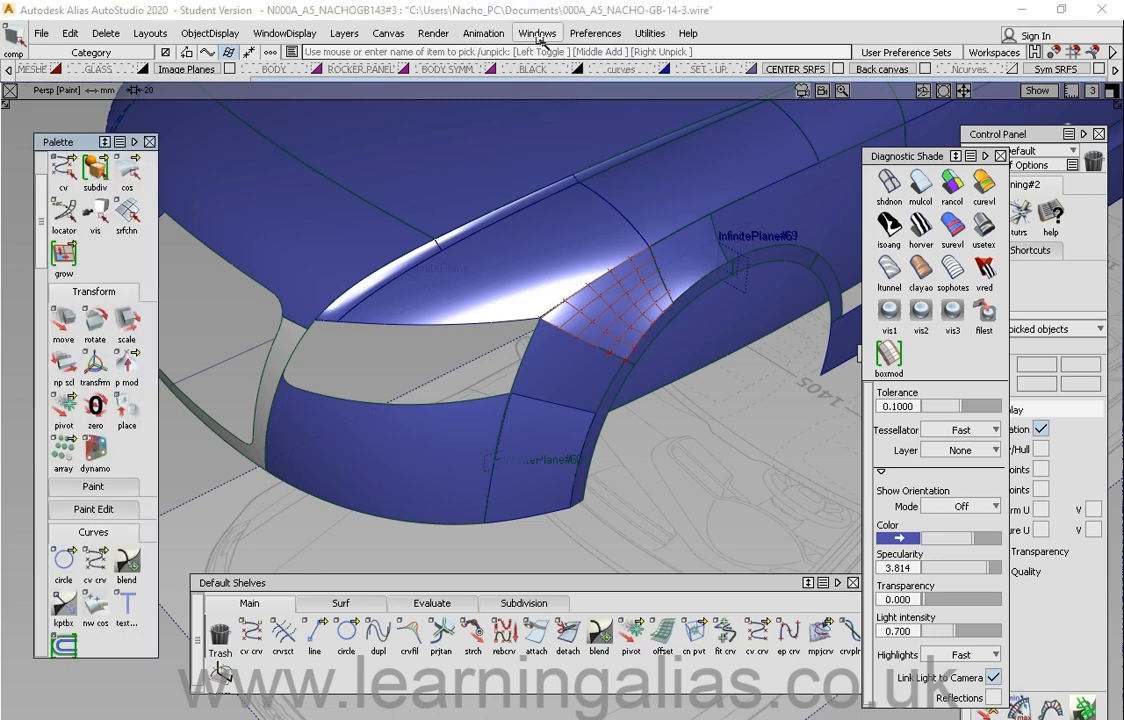
# Step: Move the Default Shelves, close them and reopen them from the Windows menu
pyautogui.moveTo(522, 583); pyautogui.dragTo(449, 545)
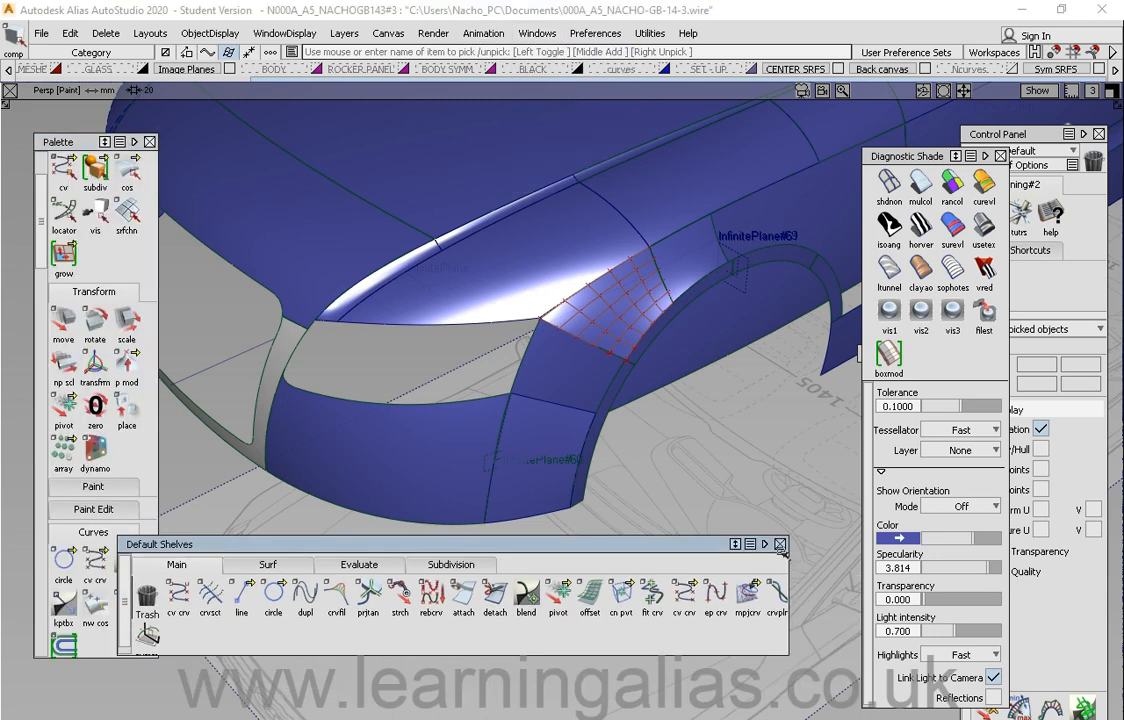
pyautogui.click(781, 544)
pyautogui.click(537, 33)
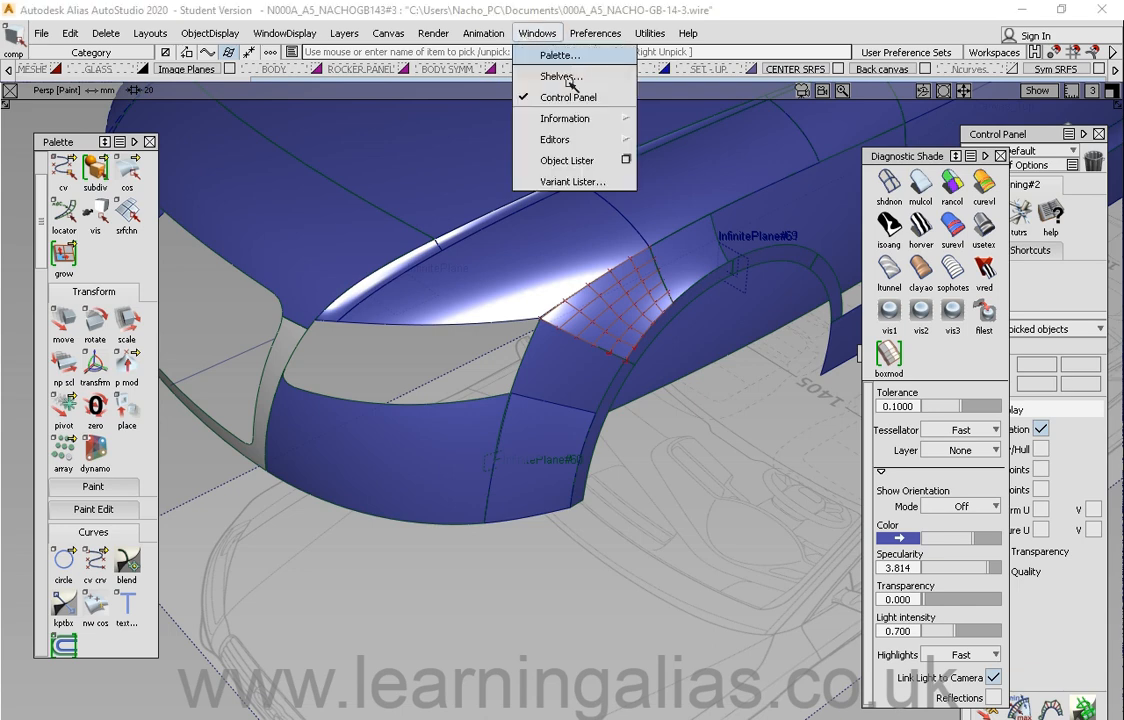
pyautogui.click(590, 77)
# Step: Reposition the shelves and Diagnostic Shade window, then close the Diagnostic Shade window
pyautogui.moveTo(512, 547); pyautogui.dragTo(574, 574)
pyautogui.moveTo(880, 155); pyautogui.dragTo(897, 151)
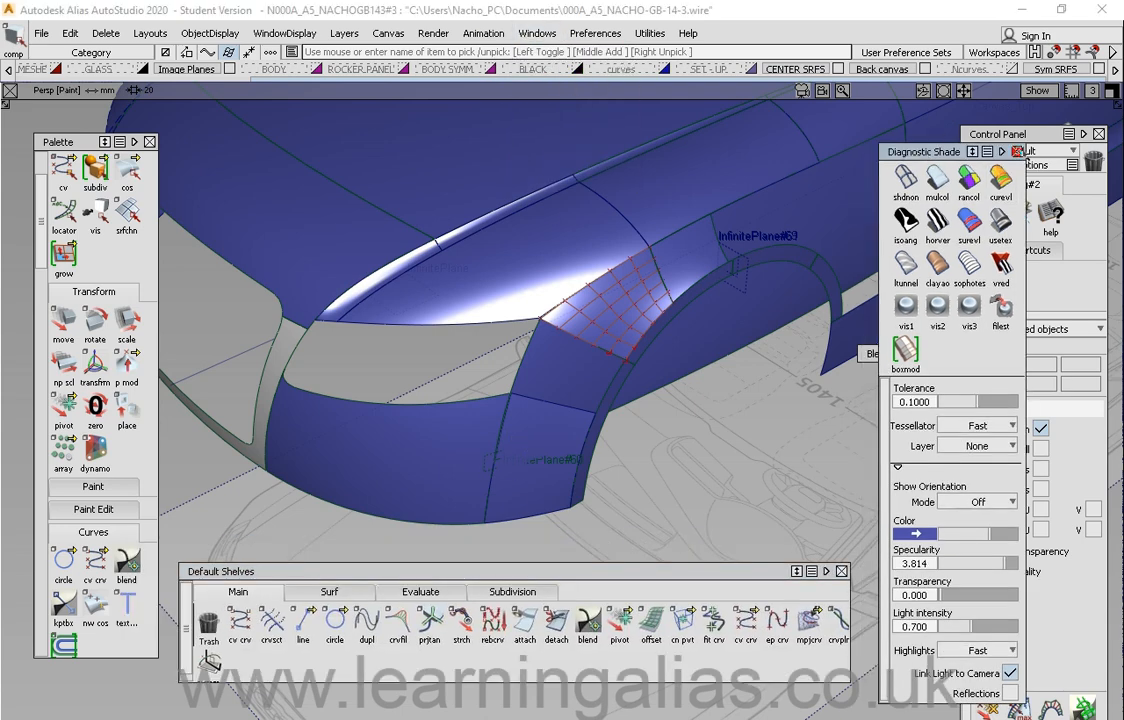
pyautogui.click(1017, 151)
# Step: Reopen Diagnostic Shading from the object display options and move its window
pyautogui.click(547, 34)
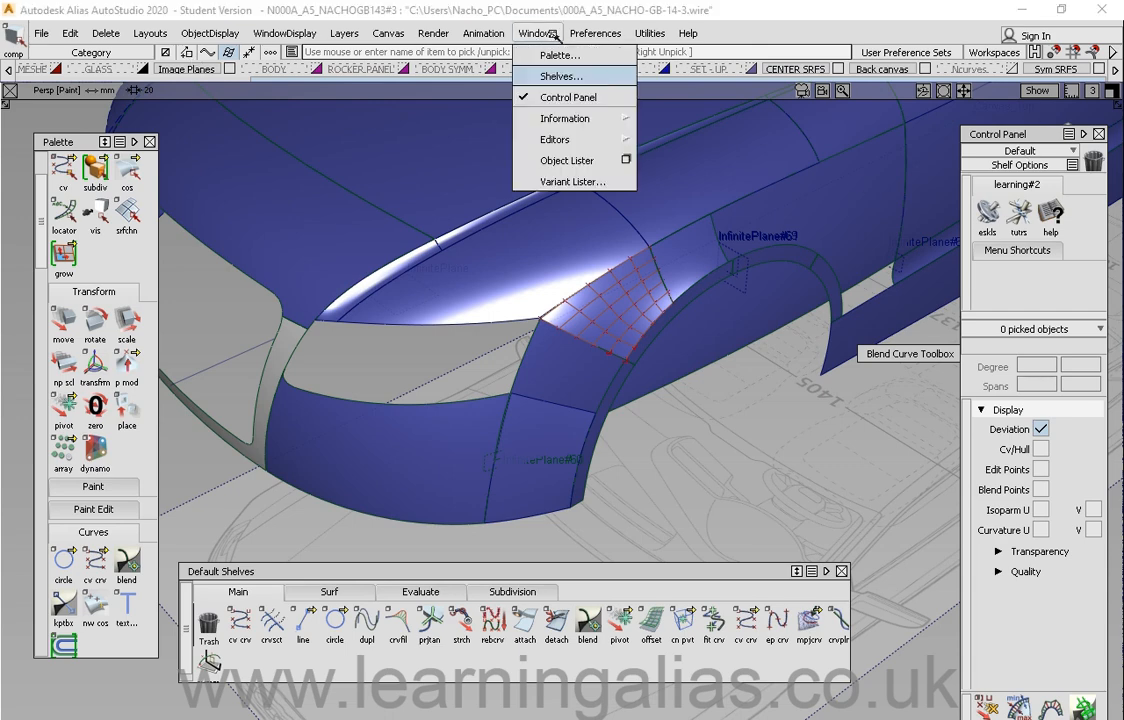
pyautogui.moveTo(210, 37)
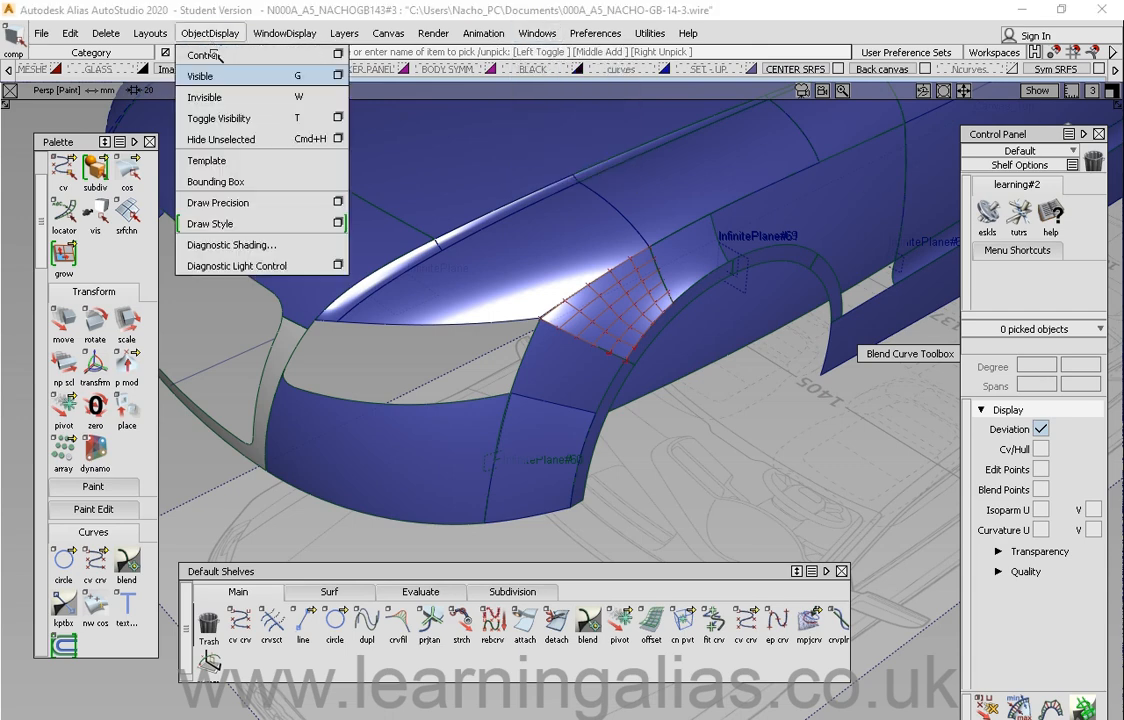
pyautogui.click(255, 247)
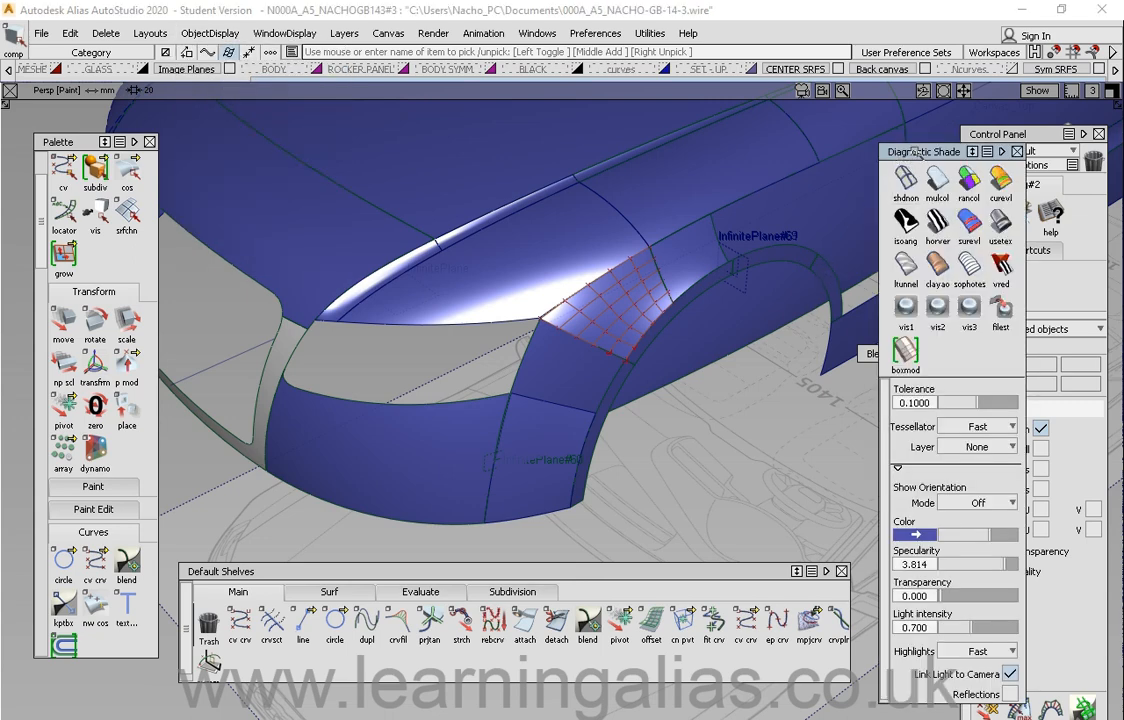
pyautogui.moveTo(916, 145); pyautogui.dragTo(892, 169)
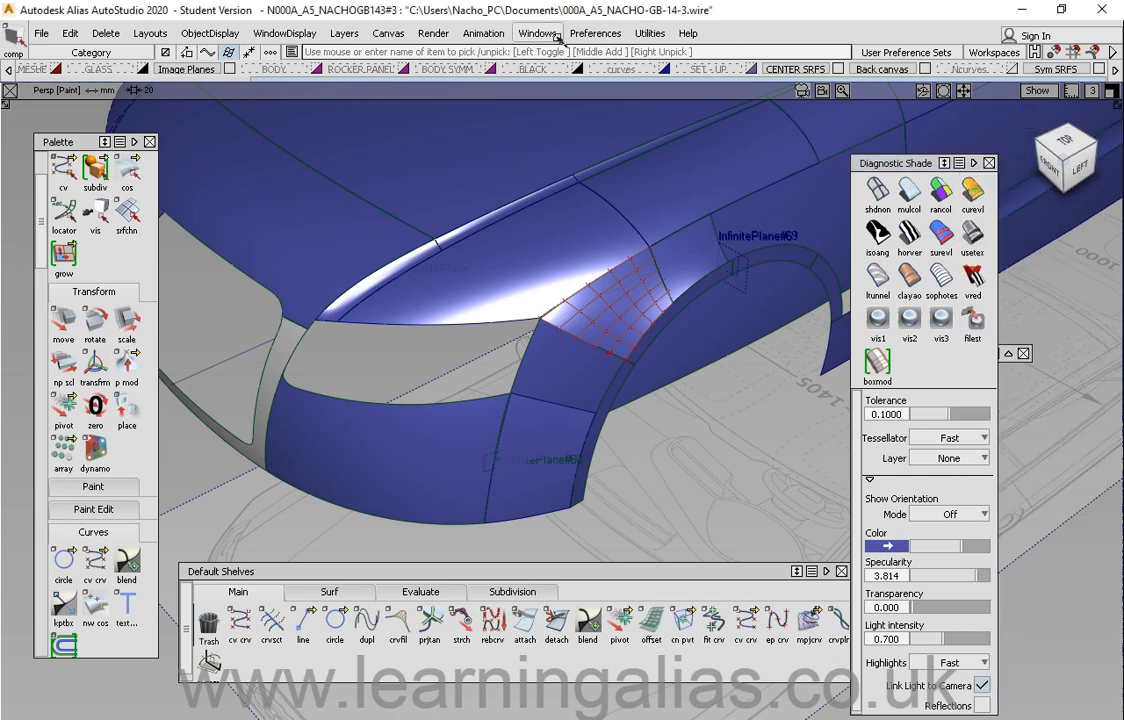
# Step: Reopen the Control Panel and move it beside the Diagnostic Shade window
pyautogui.click(537, 33)
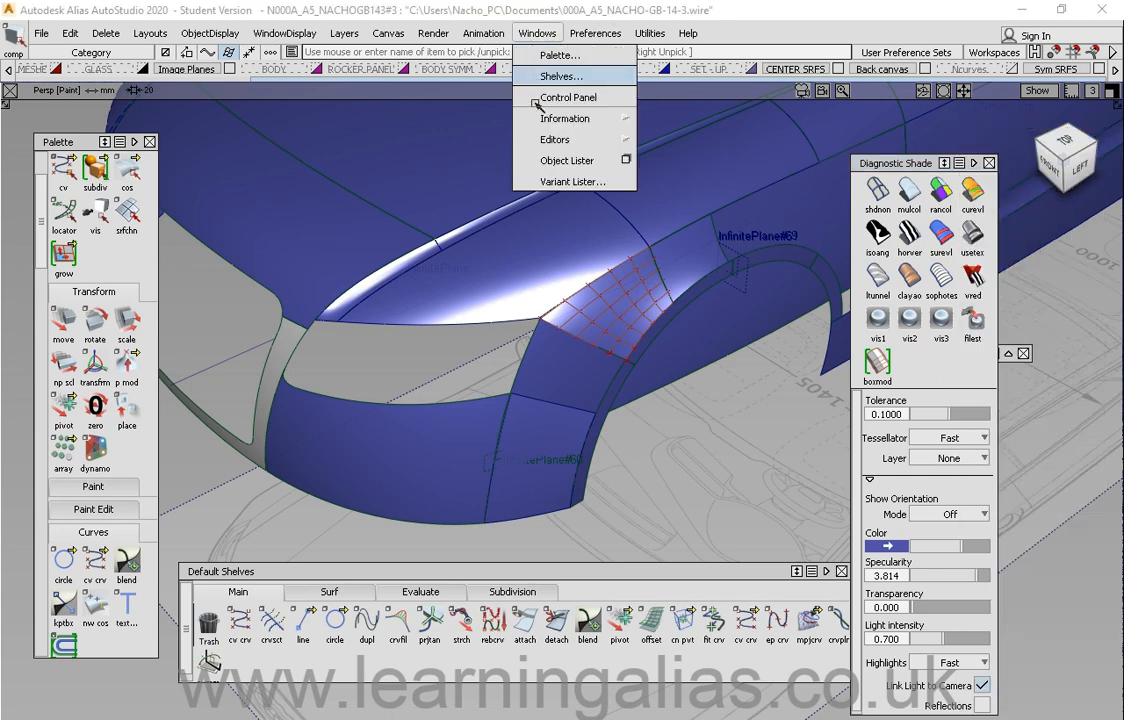
pyautogui.click(591, 98)
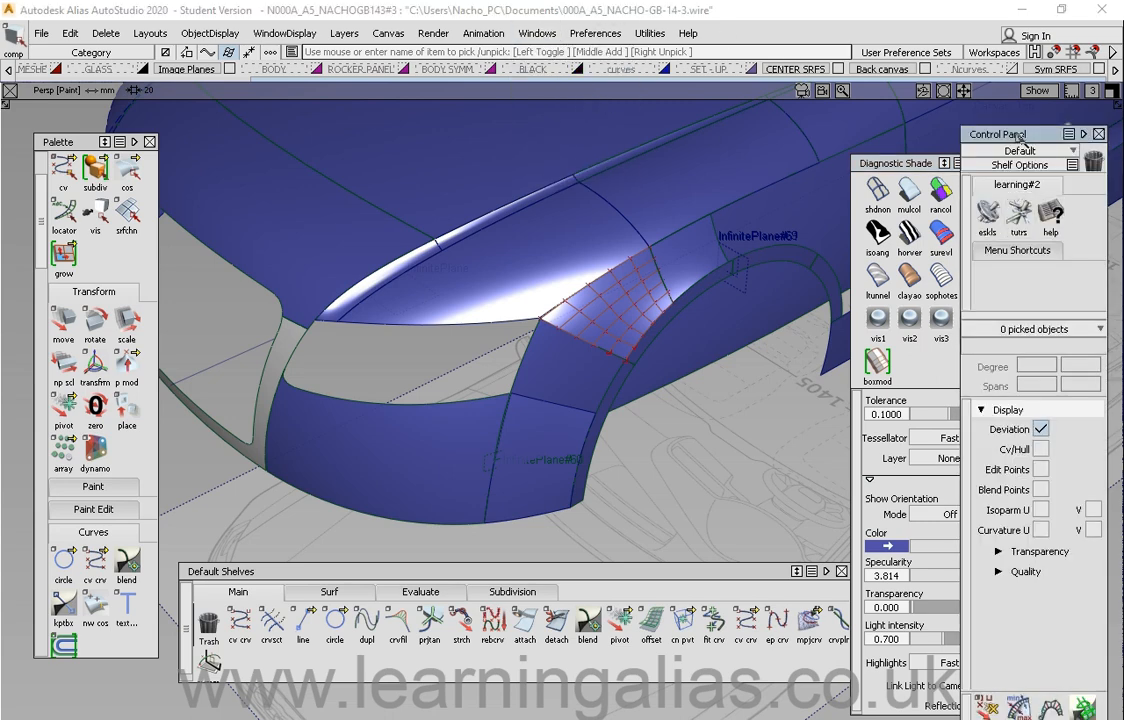
pyautogui.moveTo(1017, 138); pyautogui.dragTo(960, 152)
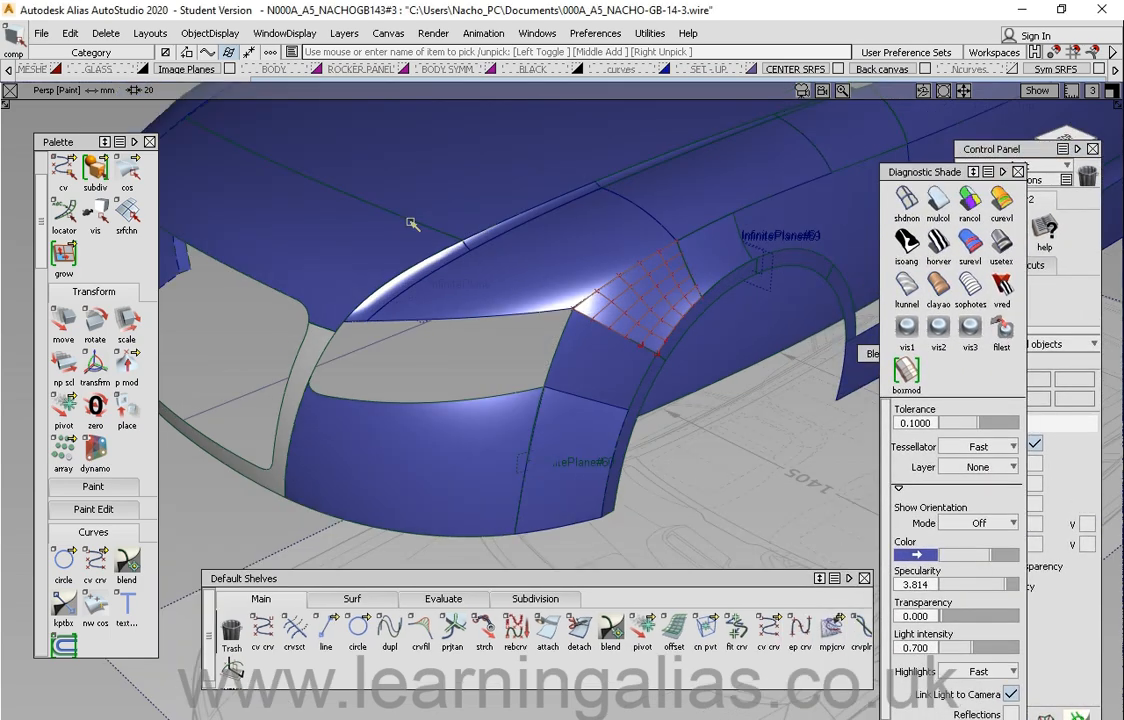
# Step: Scroll the layer bar to reveal the remaining layers and orbit the car
pyautogui.click(346, 34)
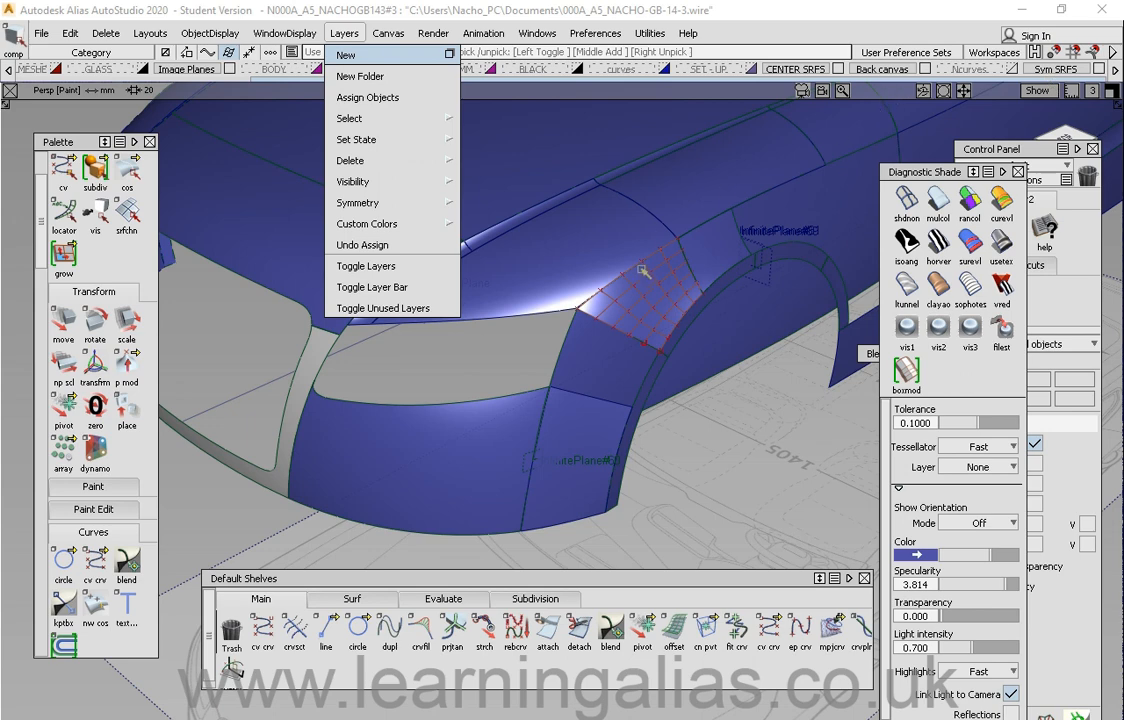
pyautogui.keyDown('alt'); pyautogui.keyDown('shift'); pyautogui.moveTo(610, 252); pyautogui.dragTo(606, 296); pyautogui.keyUp('shift'); pyautogui.keyUp('alt')
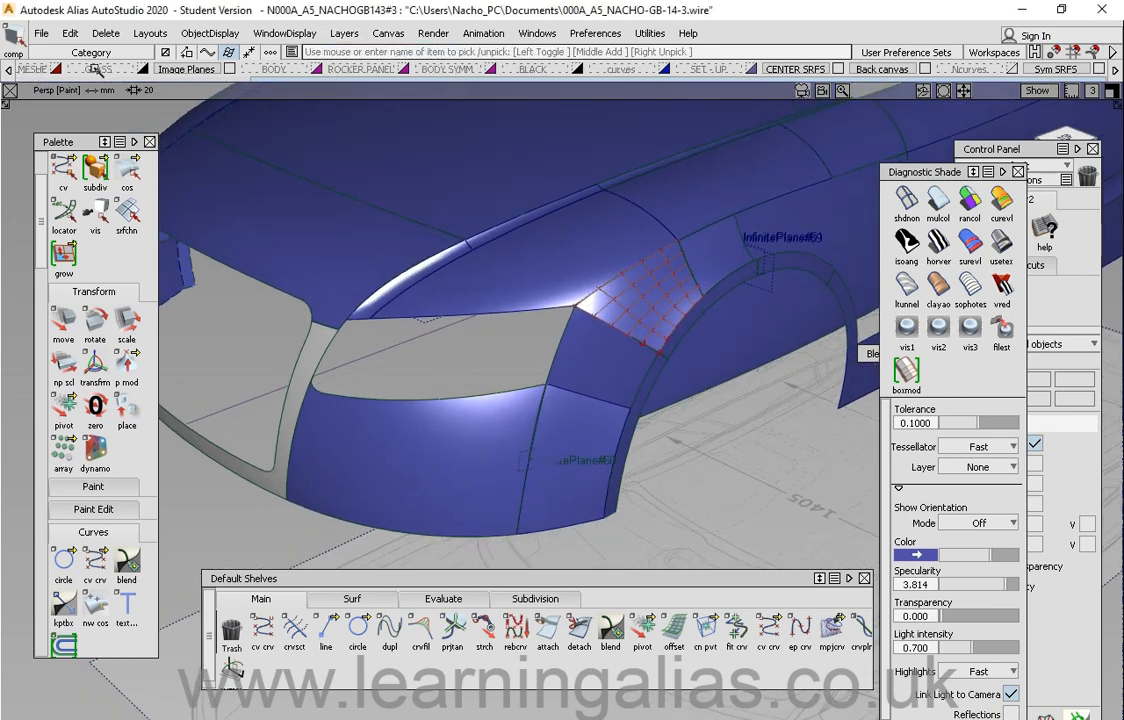
pyautogui.click(1114, 69)
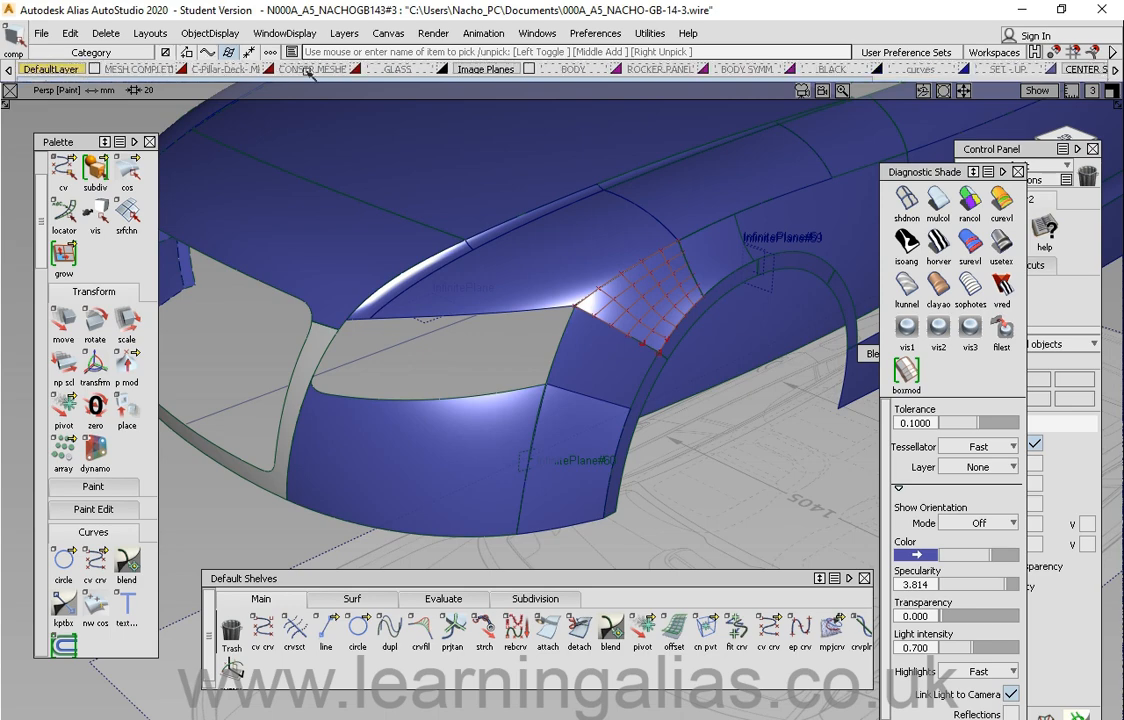
pyautogui.keyDown('alt'); pyautogui.keyDown('shift'); pyautogui.moveTo(472, 215); pyautogui.dragTo(625, 208); pyautogui.keyUp('shift'); pyautogui.keyUp('alt')
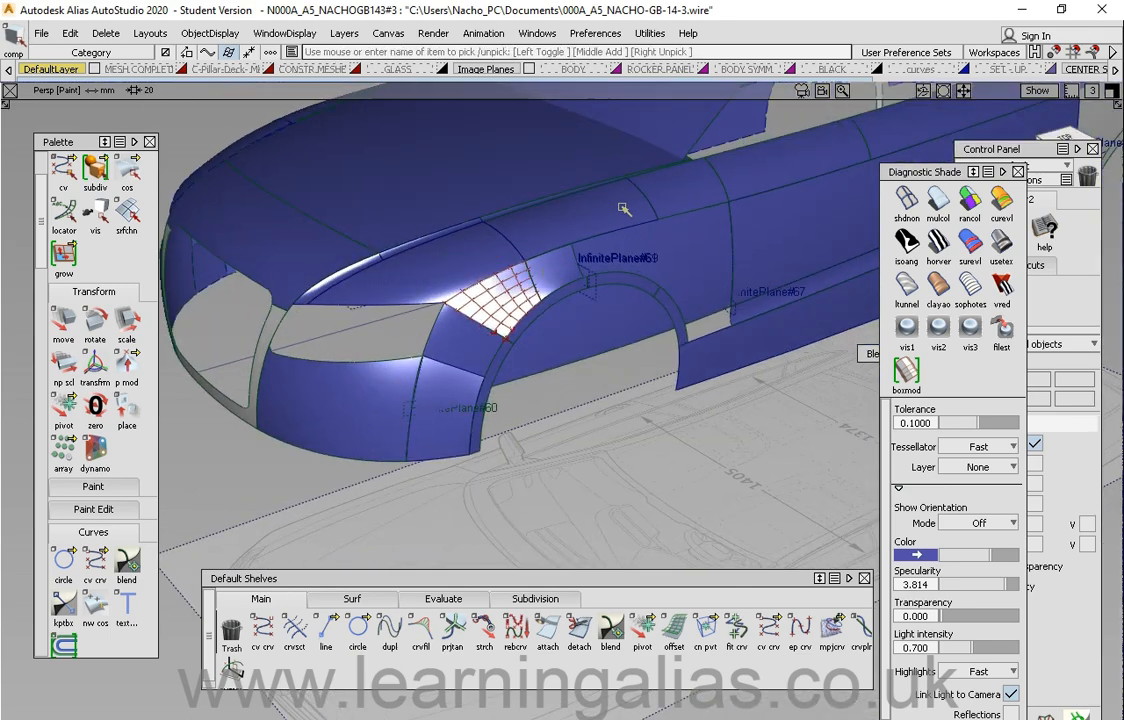
# Step: Orbit and zoom around the car body in the perspective view to examine its surfaces
pyautogui.keyDown('alt'); pyautogui.keyDown('shift'); pyautogui.moveTo(428, 191); pyautogui.dragTo(373, 216, button='middle'); pyautogui.keyUp('shift'); pyautogui.keyUp('alt')
pyautogui.keyDown('alt'); pyautogui.keyDown('shift'); pyautogui.moveTo(588, 282); pyautogui.dragTo(555, 293); pyautogui.keyUp('shift'); pyautogui.keyUp('alt')
pyautogui.keyDown('alt'); pyautogui.keyDown('shift'); pyautogui.moveTo(555, 293); pyautogui.dragTo(607, 365, button='right'); pyautogui.keyUp('shift'); pyautogui.keyUp('alt')
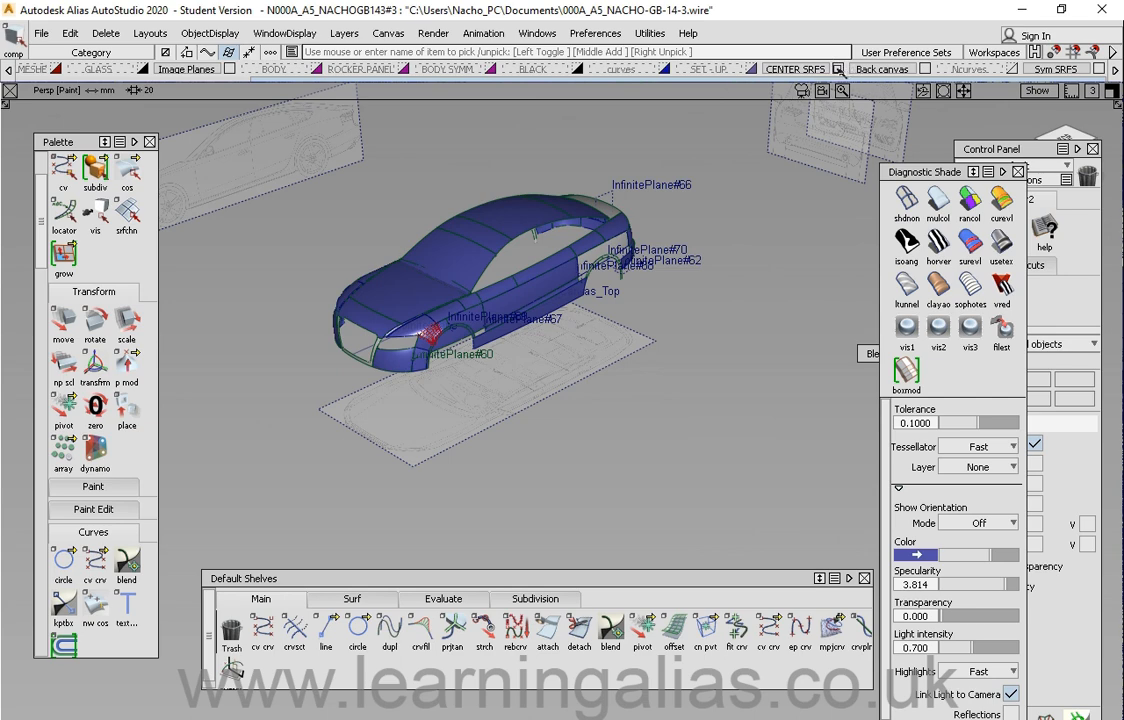
pyautogui.keyDown('alt'); pyautogui.keyDown('shift'); pyautogui.moveTo(458, 303); pyautogui.dragTo(502, 296); pyautogui.keyUp('shift'); pyautogui.keyUp('alt')
pyautogui.keyDown('alt'); pyautogui.keyDown('shift'); pyautogui.moveTo(515, 237); pyautogui.dragTo(557, 278, button='right'); pyautogui.keyUp('shift'); pyautogui.keyUp('alt')
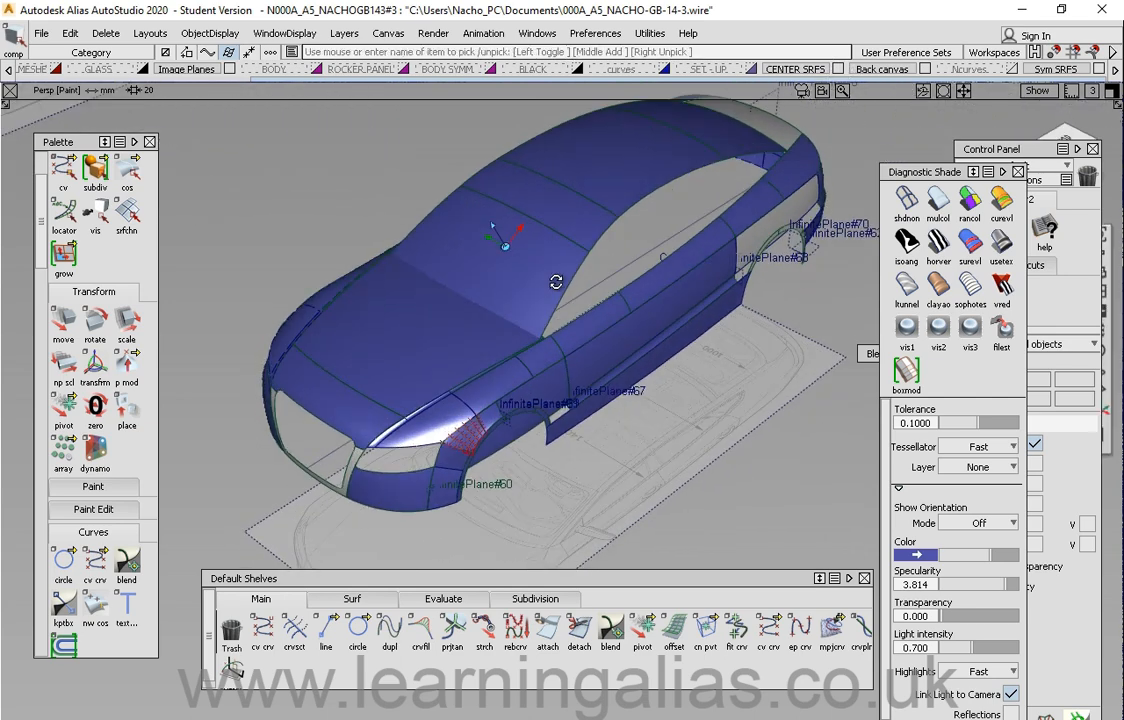
pyautogui.click(838, 69)
pyautogui.keyDown('alt'); pyautogui.keyDown('shift'); pyautogui.moveTo(610, 330); pyautogui.dragTo(560, 205); pyautogui.keyUp('shift'); pyautogui.keyUp('alt')
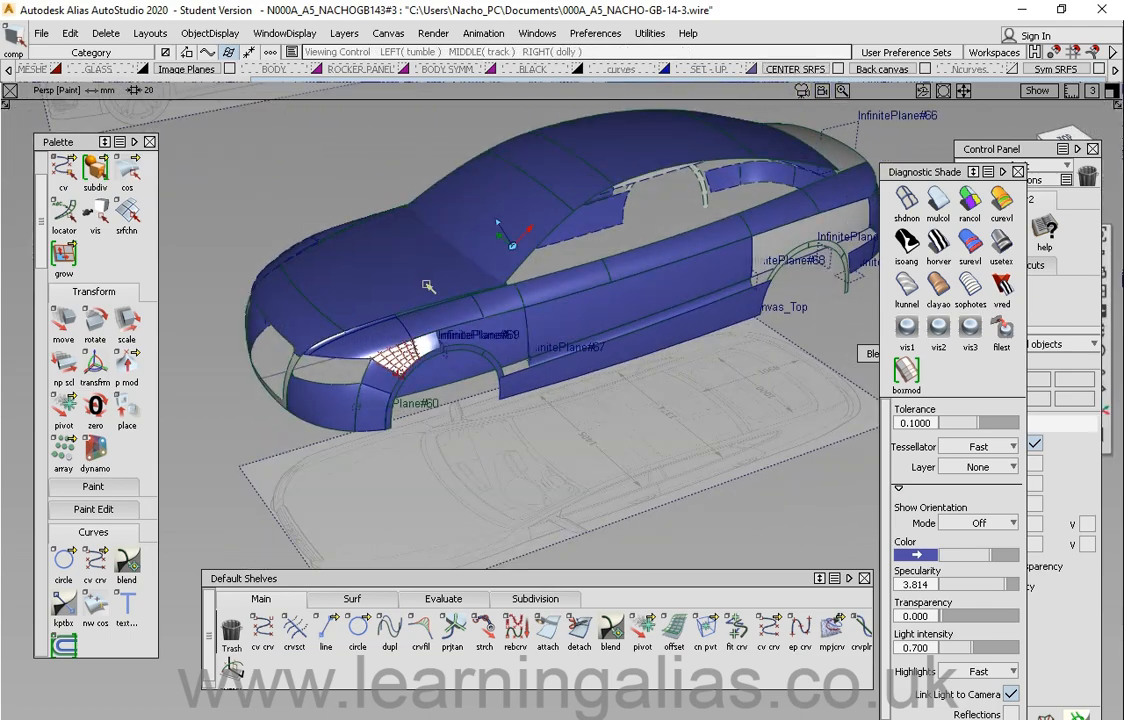
pyautogui.keyDown('alt'); pyautogui.keyDown('shift'); pyautogui.moveTo(452, 330); pyautogui.dragTo(447, 321, button='right'); pyautogui.keyUp('shift'); pyautogui.keyUp('alt')
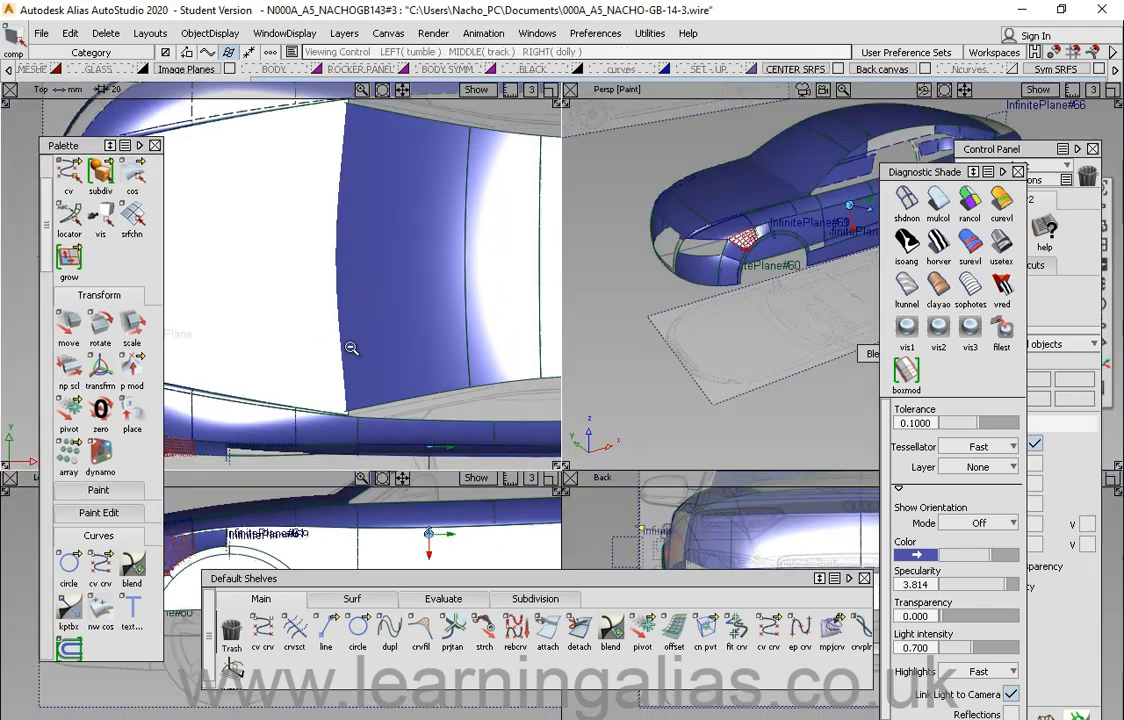
# Step: Switch to the four-view layout and reposition the Palette window
pyautogui.keyDown('alt'); pyautogui.keyDown('shift'); pyautogui.moveTo(351, 346); pyautogui.dragTo(226, 231, button='right'); pyautogui.keyUp('shift'); pyautogui.keyUp('alt')
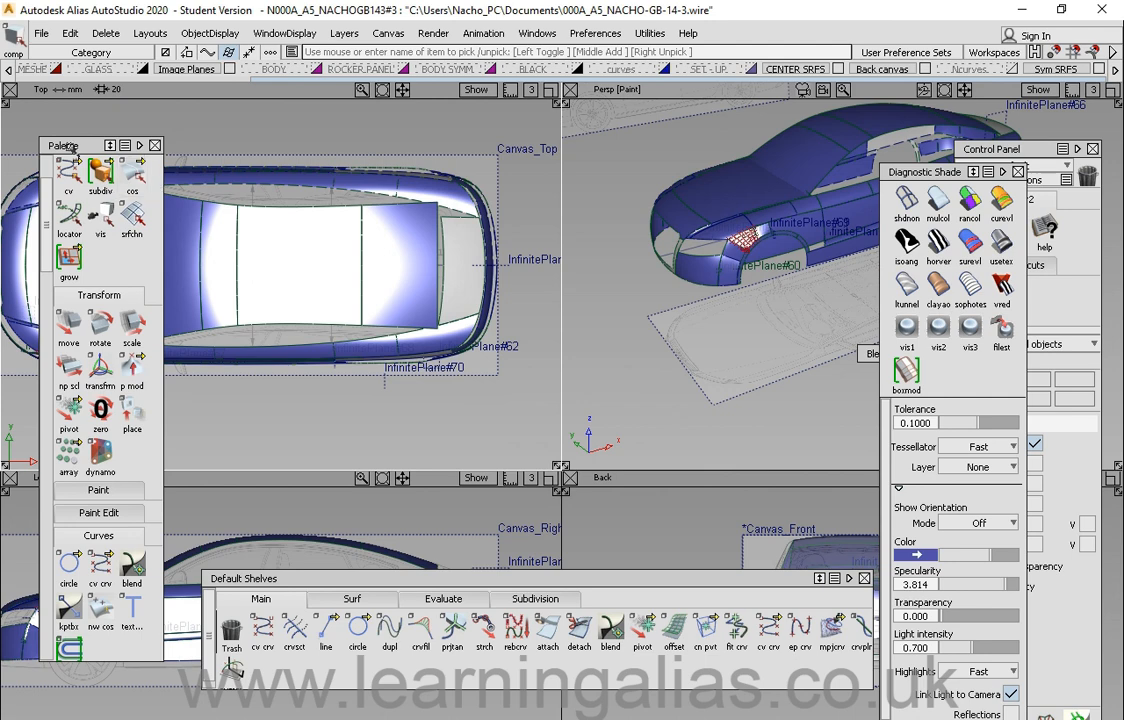
pyautogui.moveTo(65, 144); pyautogui.dragTo(72, 144)
pyautogui.scroll(3, 105, 190)
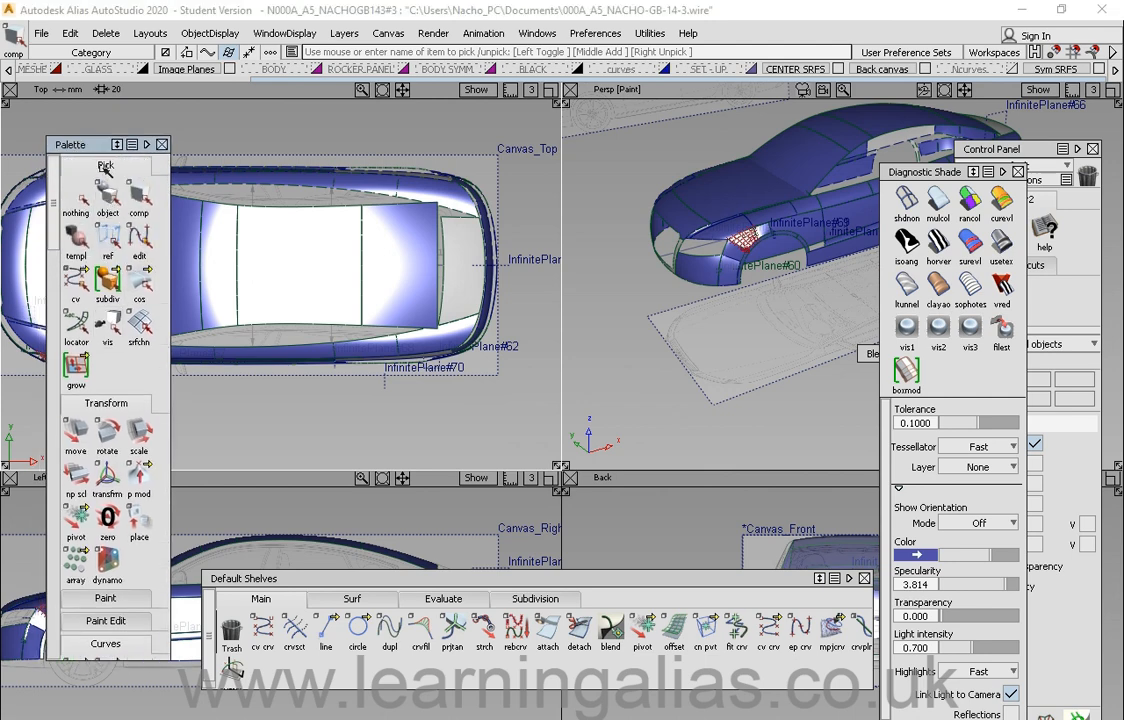
# Step: Collapse every Palette section from Pick down to Point Clouds
pyautogui.click(105, 166)
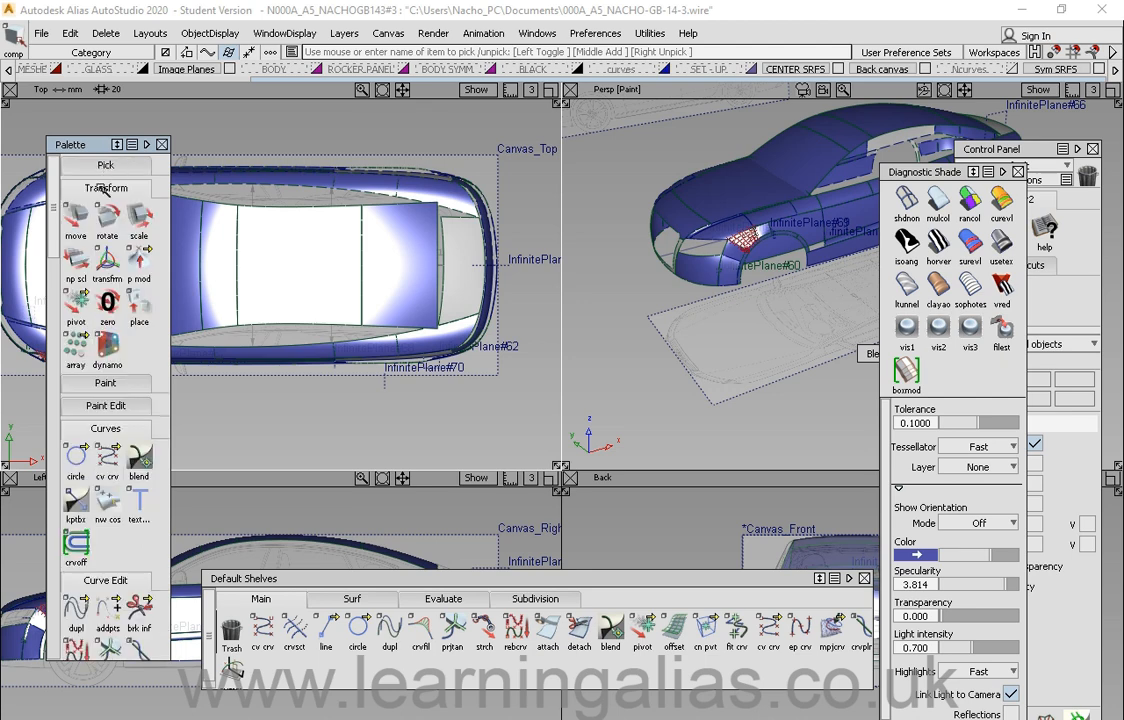
pyautogui.click(104, 187)
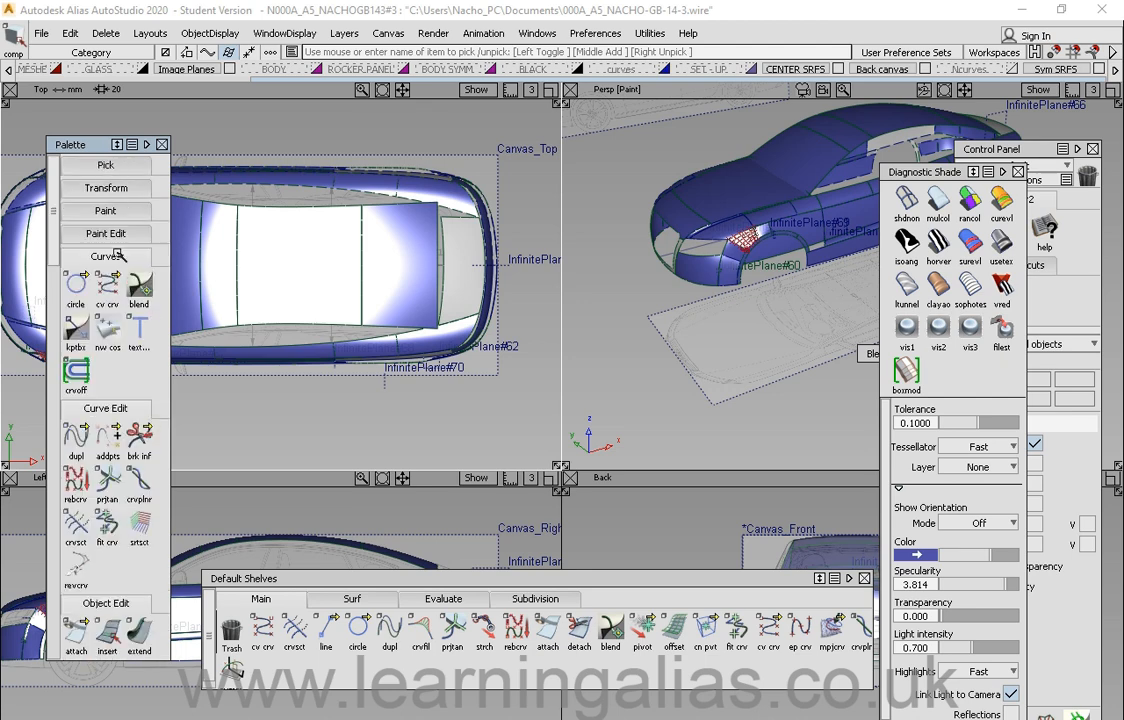
pyautogui.click(113, 256)
pyautogui.click(113, 280)
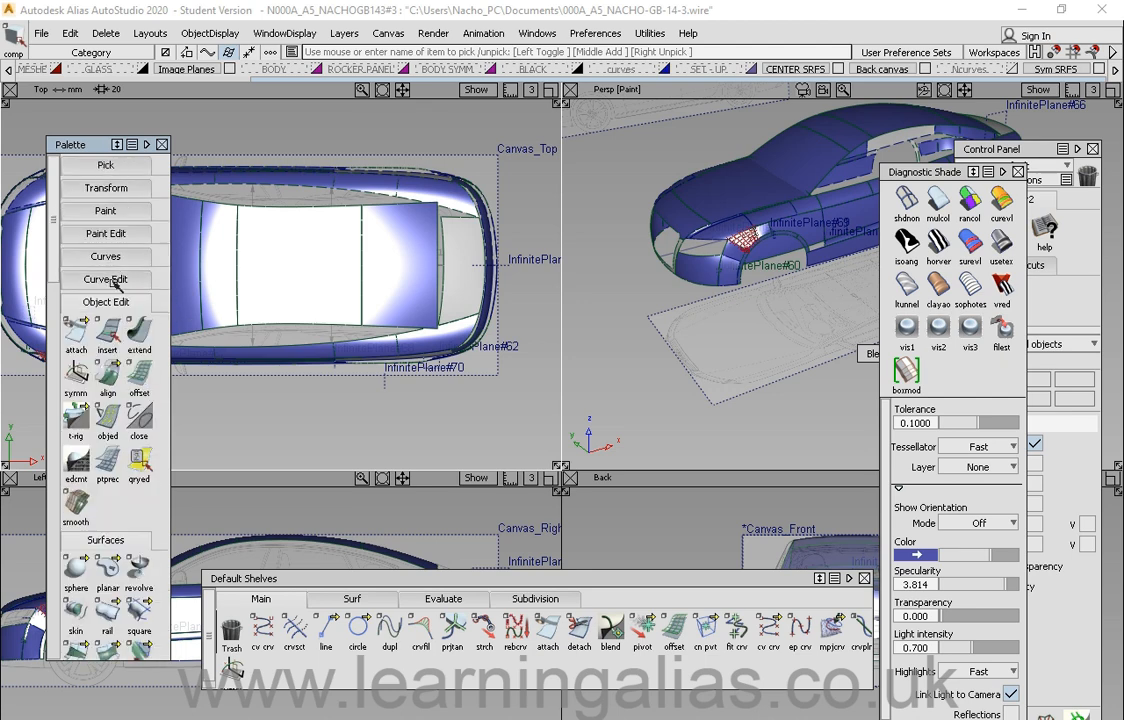
pyautogui.click(120, 302)
pyautogui.click(128, 326)
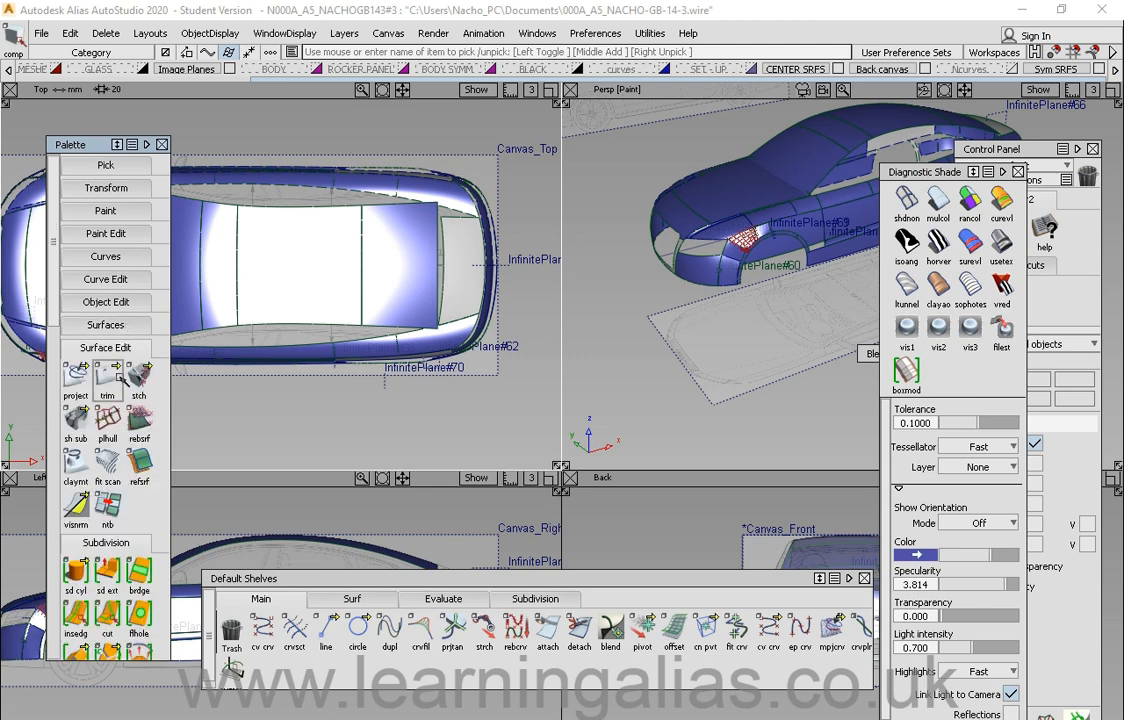
pyautogui.click(105, 350)
pyautogui.click(103, 372)
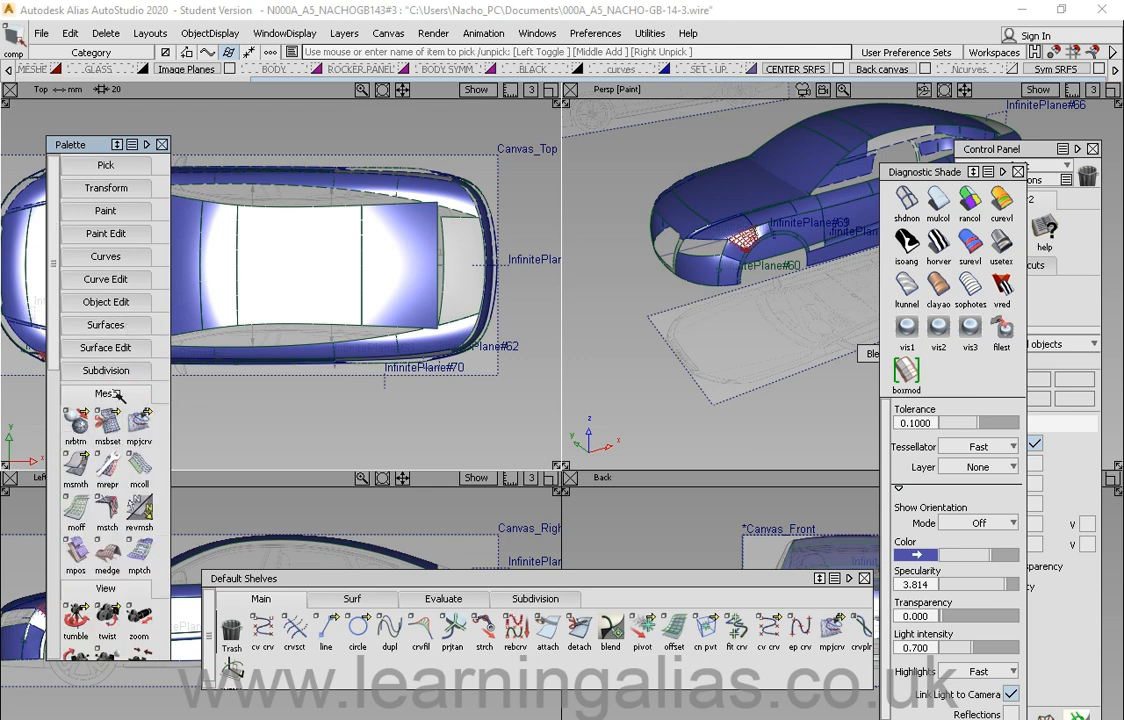
pyautogui.click(118, 390)
pyautogui.click(106, 417)
pyautogui.click(110, 439)
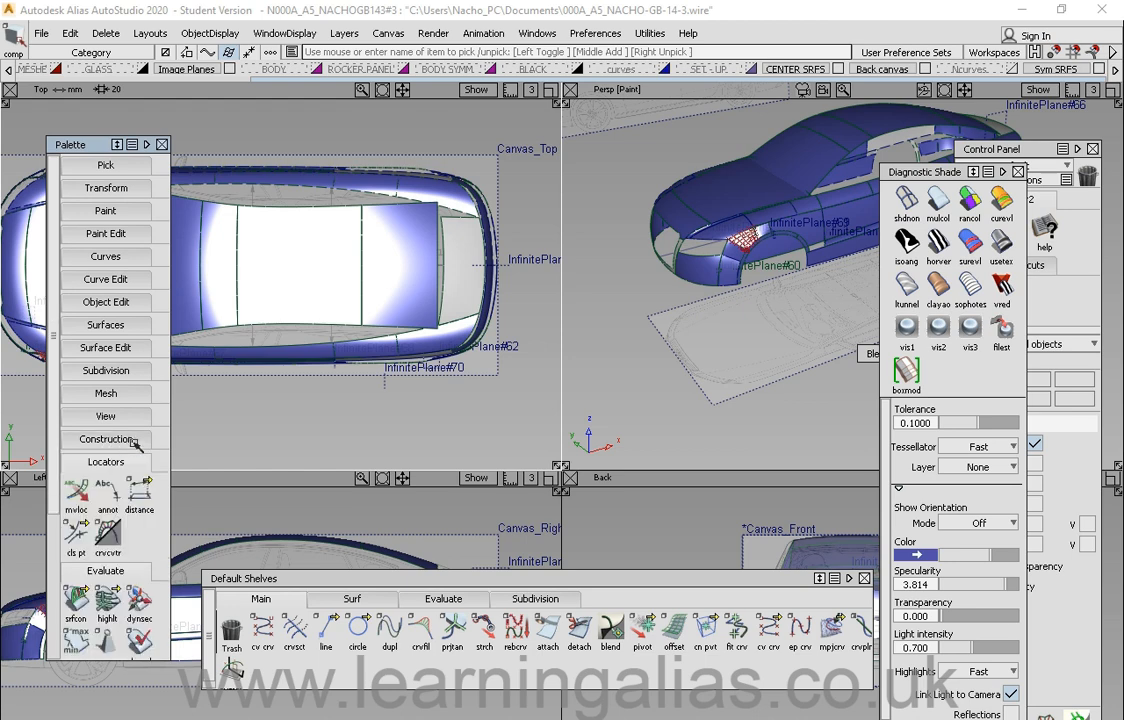
pyautogui.click(110, 439)
pyautogui.click(137, 466)
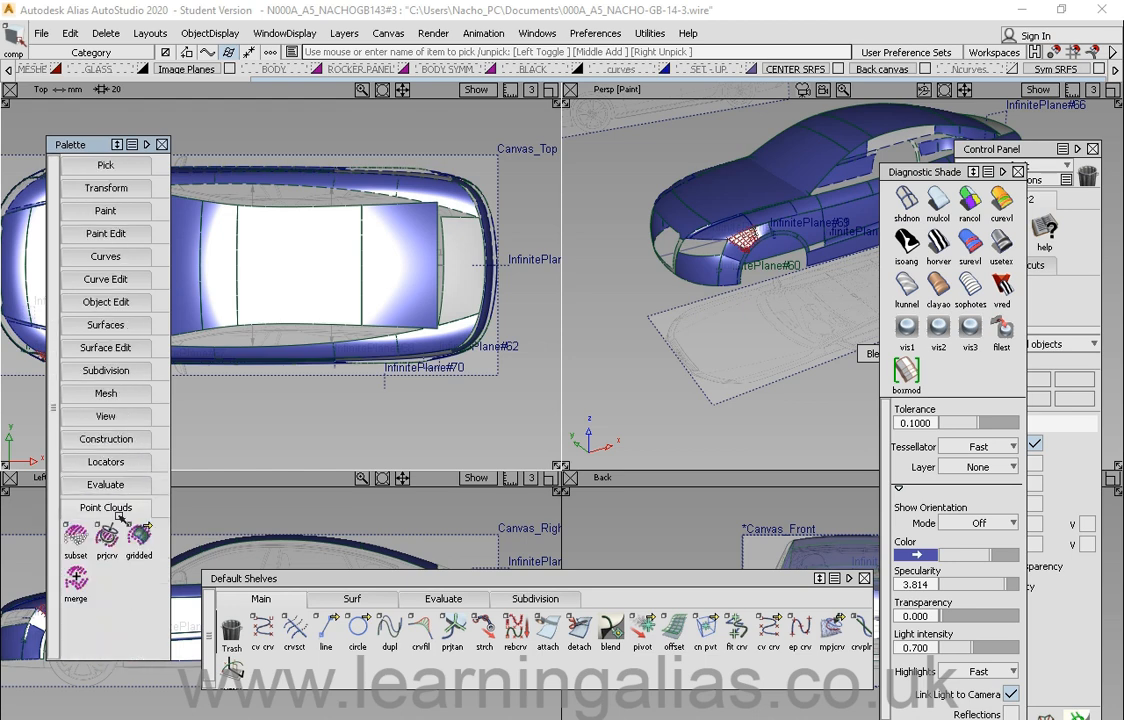
pyautogui.click(115, 509)
# Step: Expand and collapse the Pick, Transform and Paint Palette sections while repositioning the Palette
pyautogui.click(105, 157)
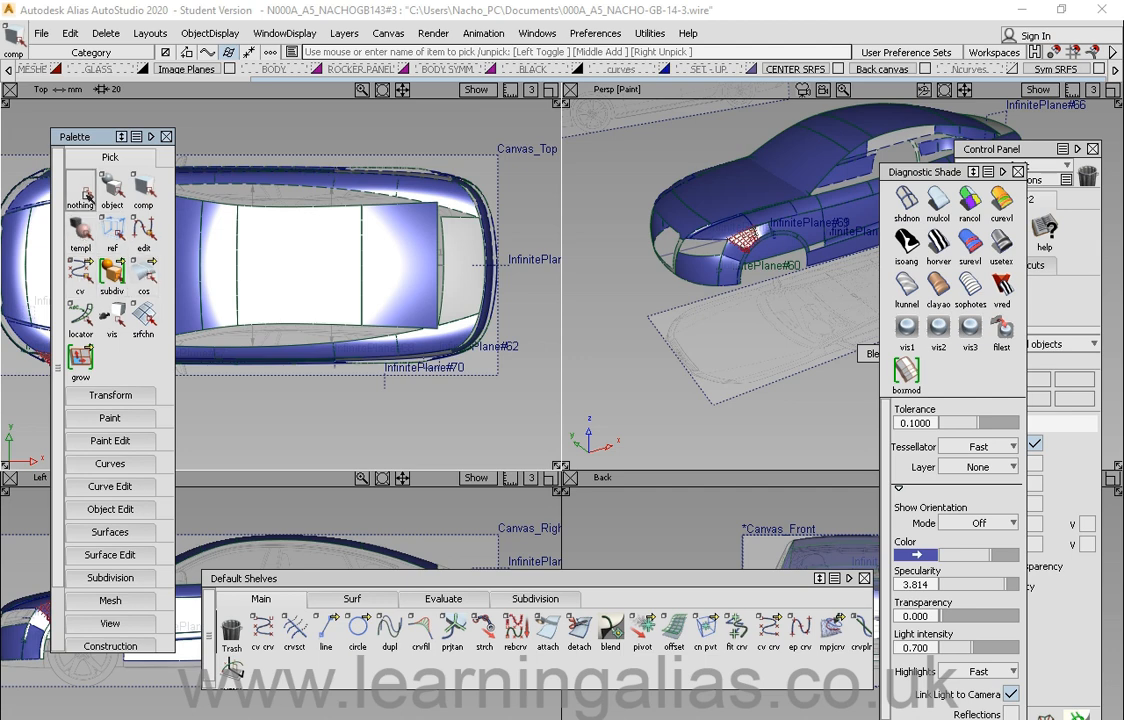
pyautogui.click(110, 395)
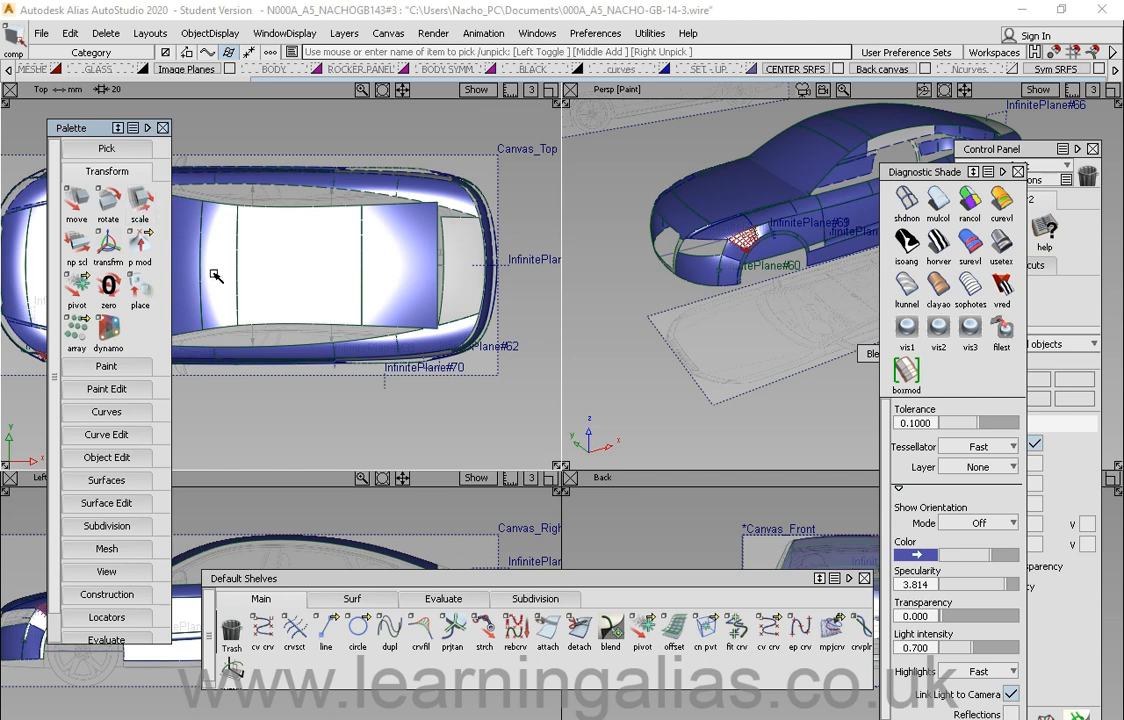
pyautogui.moveTo(72, 118); pyautogui.dragTo(82, 119)
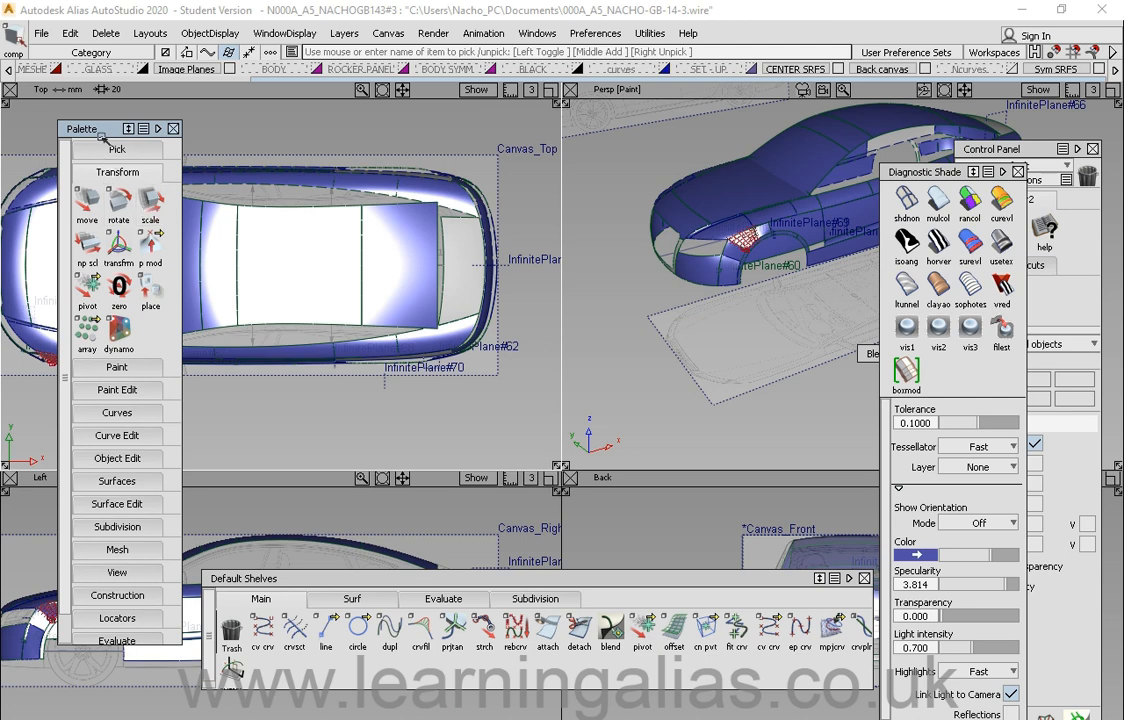
pyautogui.moveTo(101, 137); pyautogui.dragTo(98, 143)
pyautogui.click(114, 178)
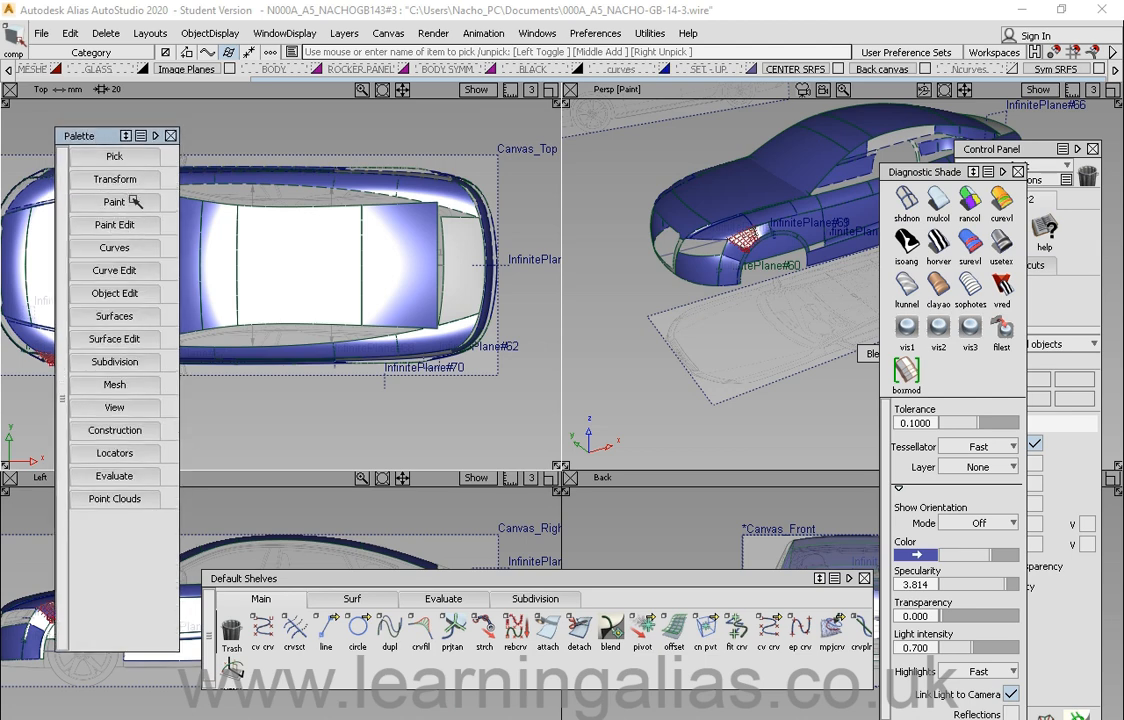
pyautogui.moveTo(101, 138); pyautogui.dragTo(89, 133)
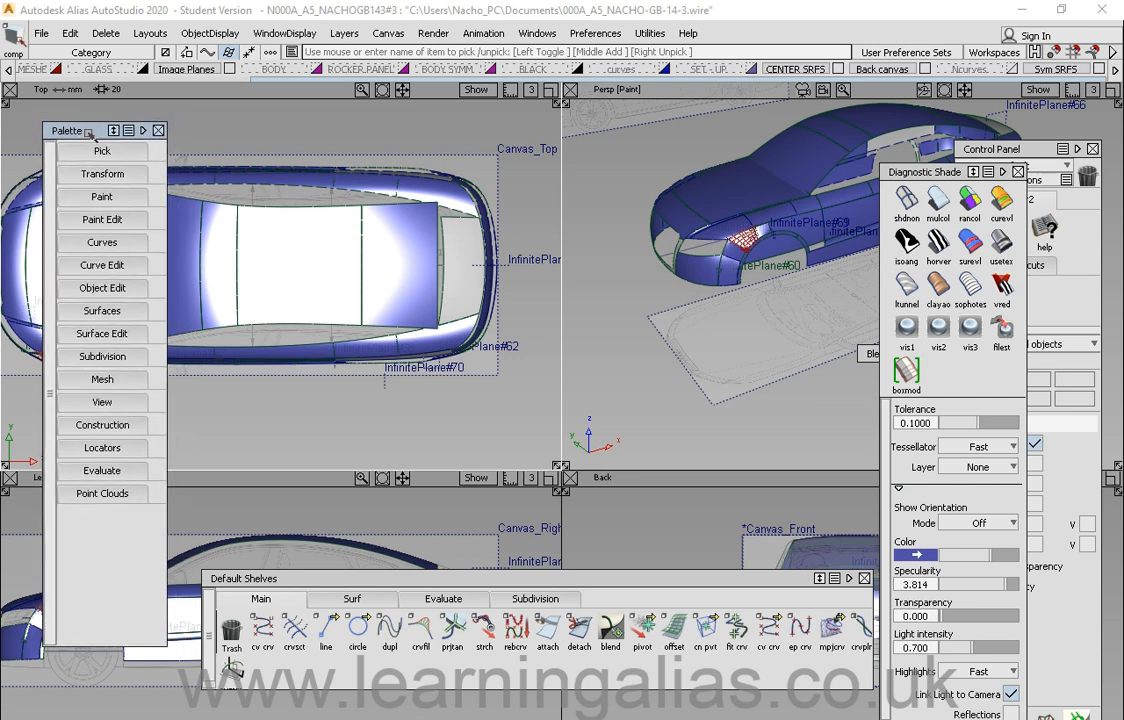
pyautogui.click(103, 197)
pyautogui.click(110, 197)
pyautogui.moveTo(82, 131); pyautogui.dragTo(92, 134)
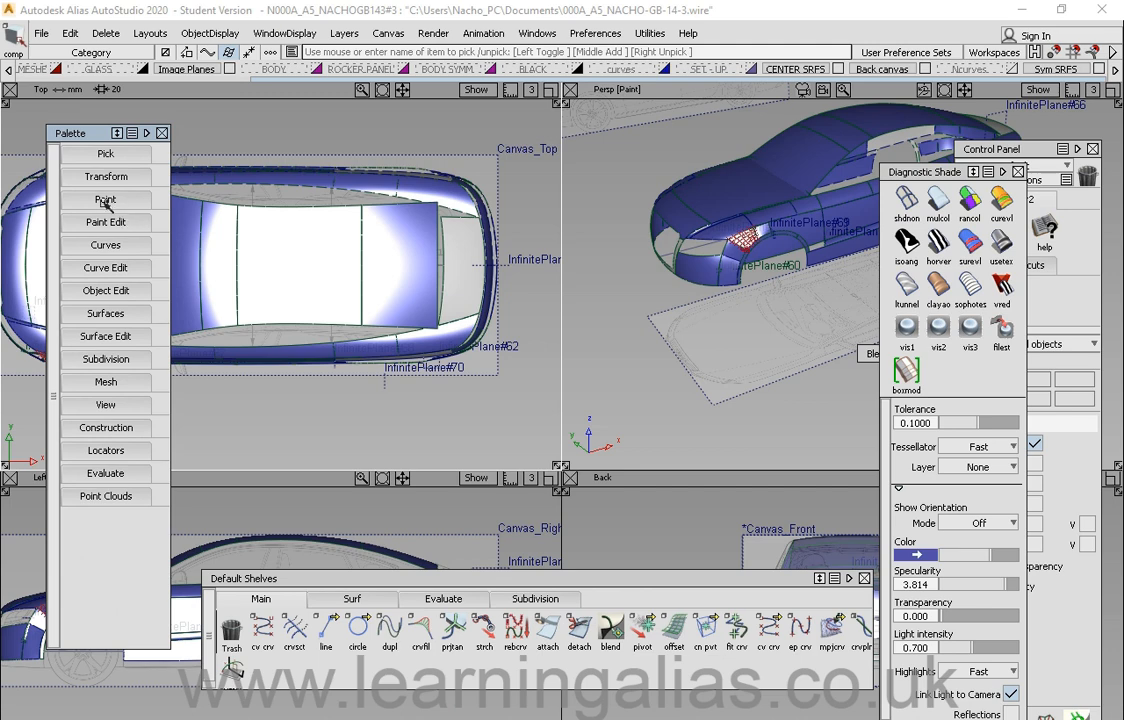
# Step: Expand the Curves section and open the circle and cv crv tool flyouts
pyautogui.click(140, 246)
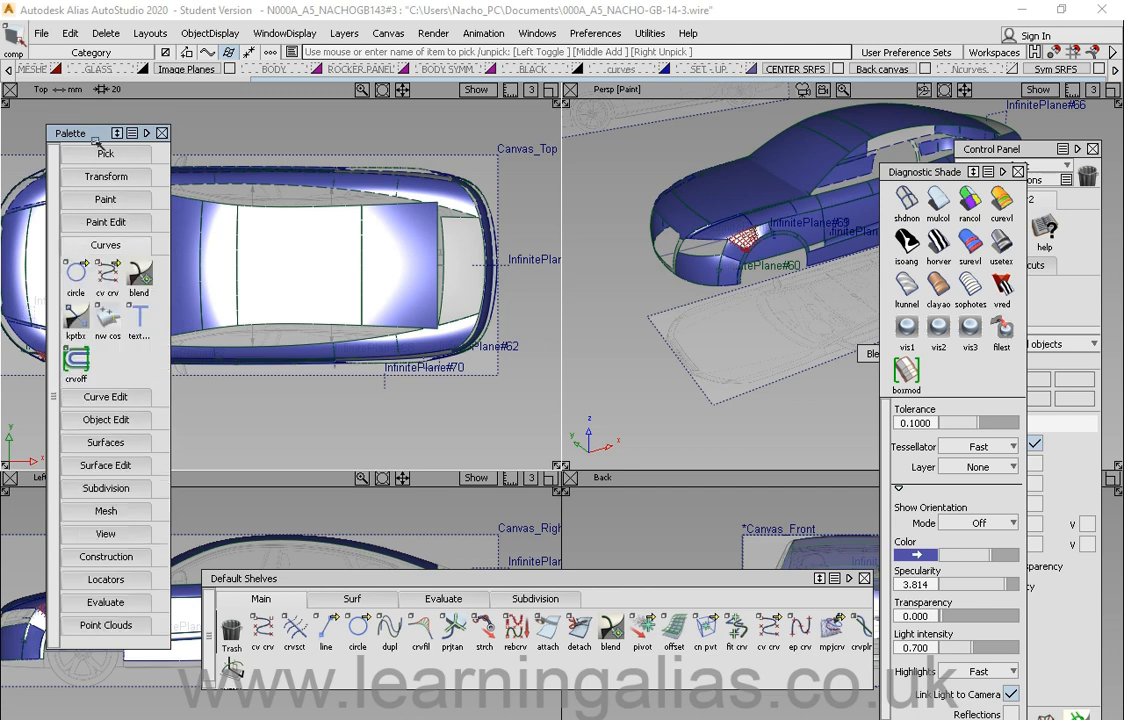
pyautogui.moveTo(86, 131); pyautogui.dragTo(100, 133)
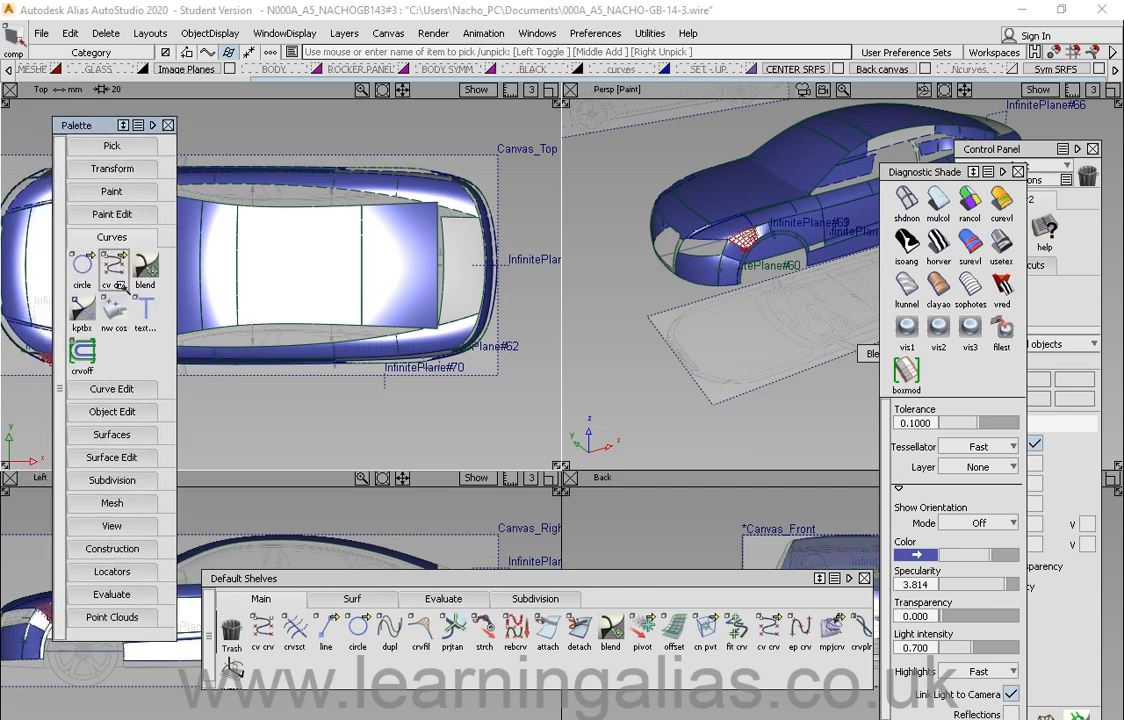
pyautogui.click(83, 263)
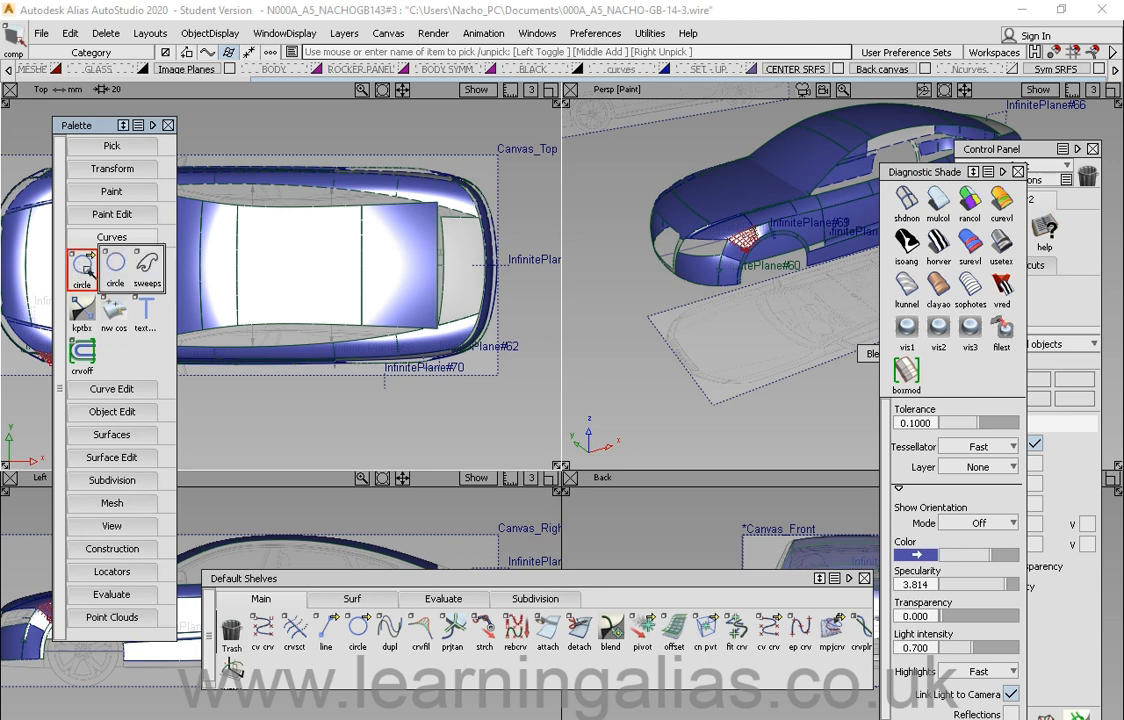
pyautogui.moveTo(88, 270); pyautogui.dragTo(125, 357)
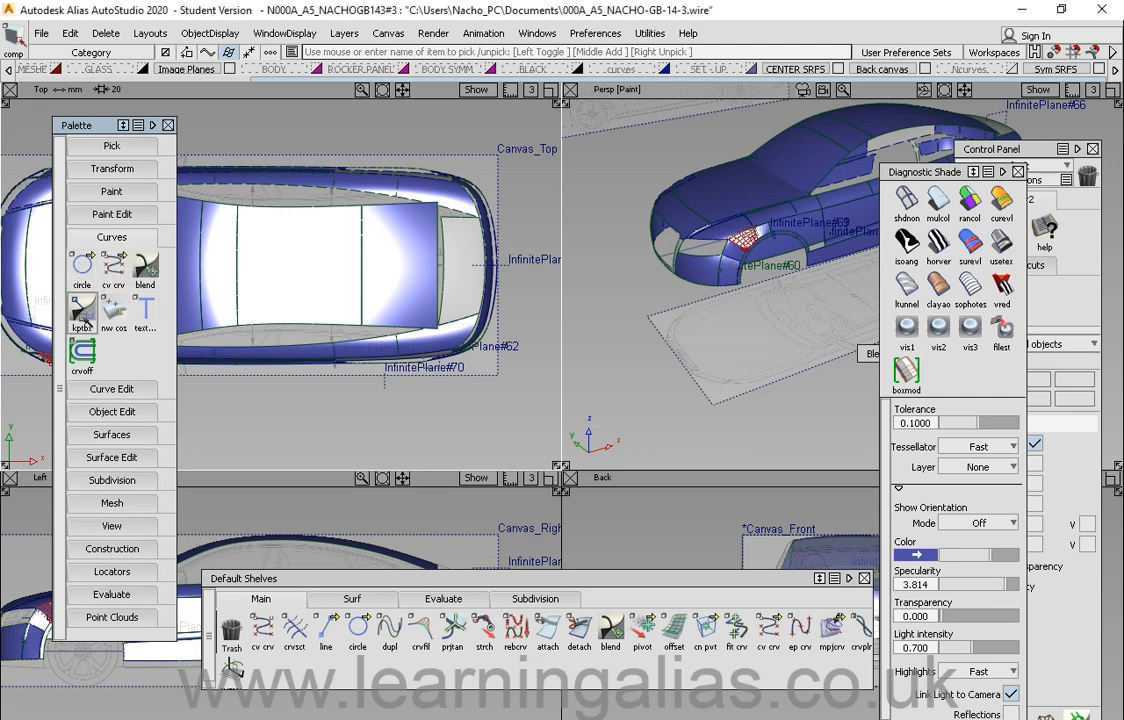
pyautogui.click(114, 268)
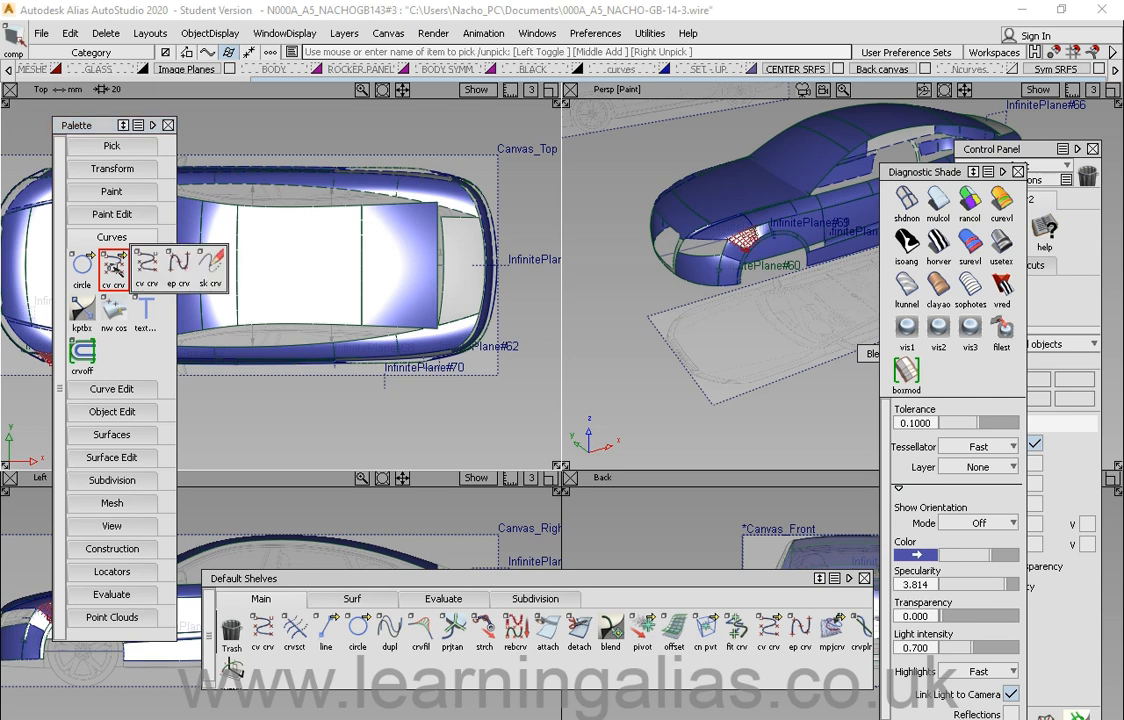
pyautogui.moveTo(114, 268); pyautogui.dragTo(130, 352)
pyautogui.moveTo(98, 127); pyautogui.dragTo(108, 128)
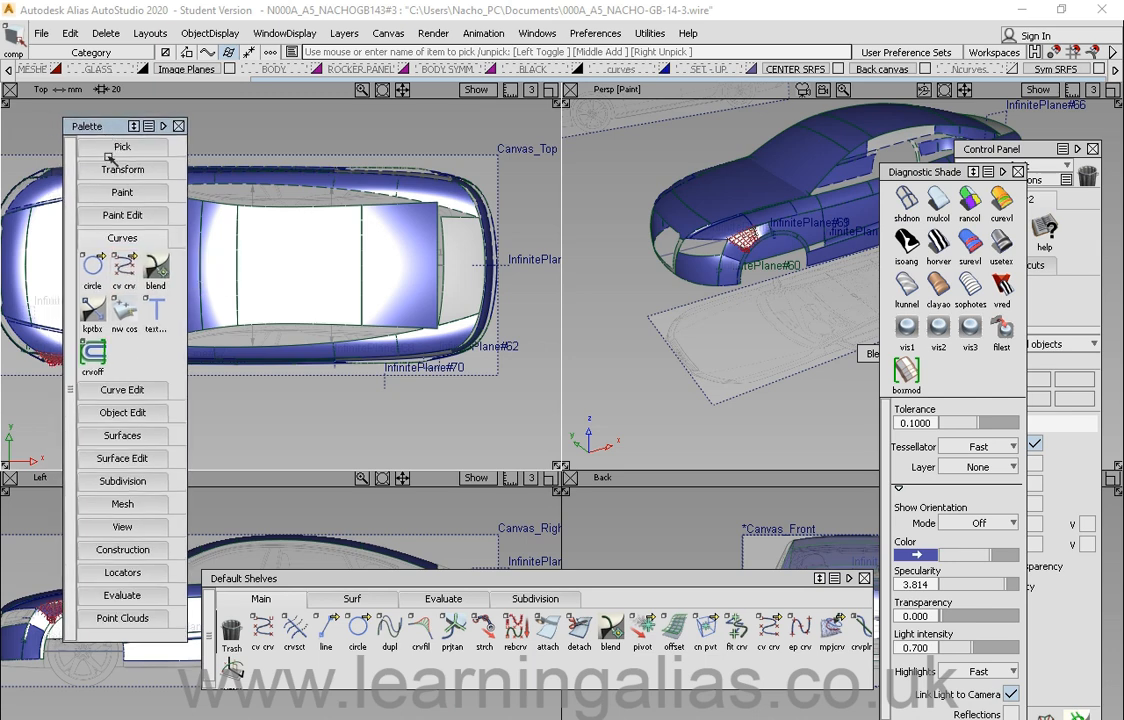
# Step: Open the Keypoint Curve Toolbox from the kptbx tool, move it, and close it
pyautogui.click(124, 266)
pyautogui.click(93, 314)
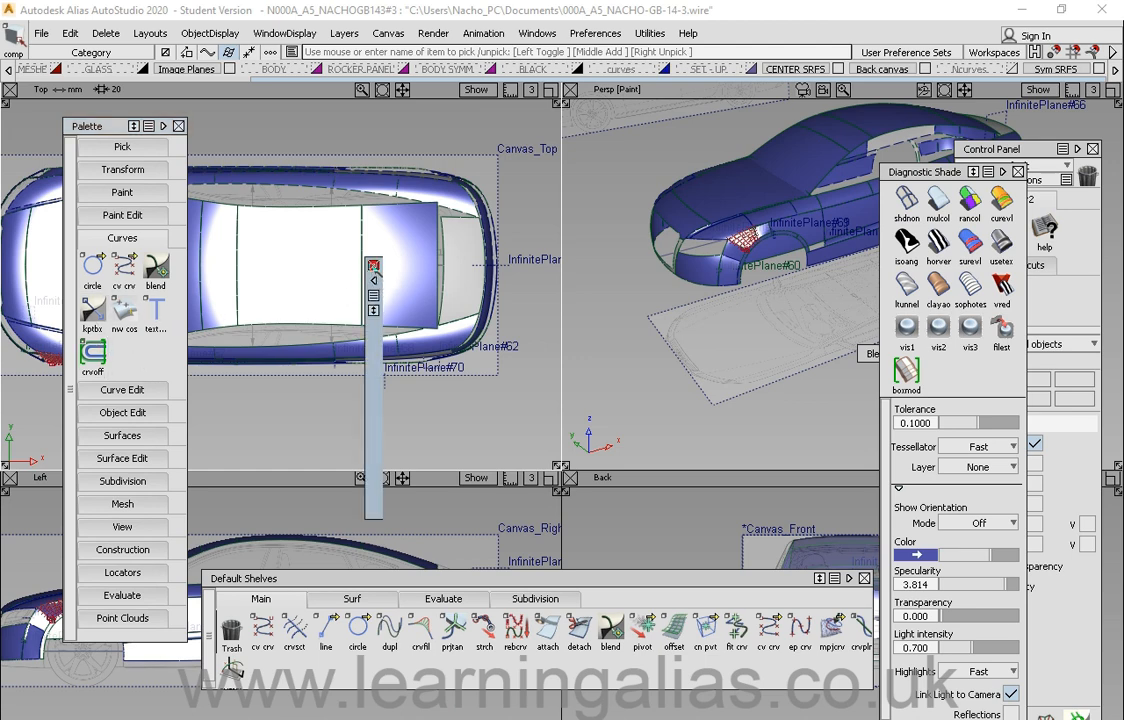
pyautogui.click(92, 312)
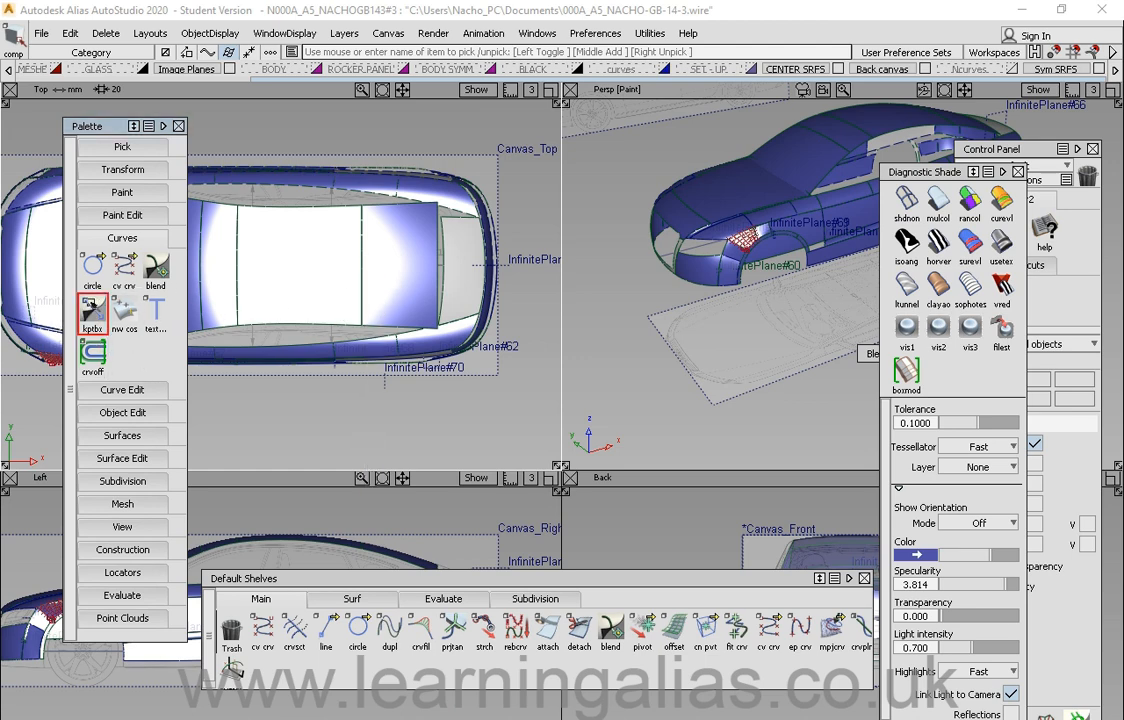
pyautogui.click(90, 306)
pyautogui.click(372, 281)
pyautogui.moveTo(316, 262); pyautogui.dragTo(398, 162)
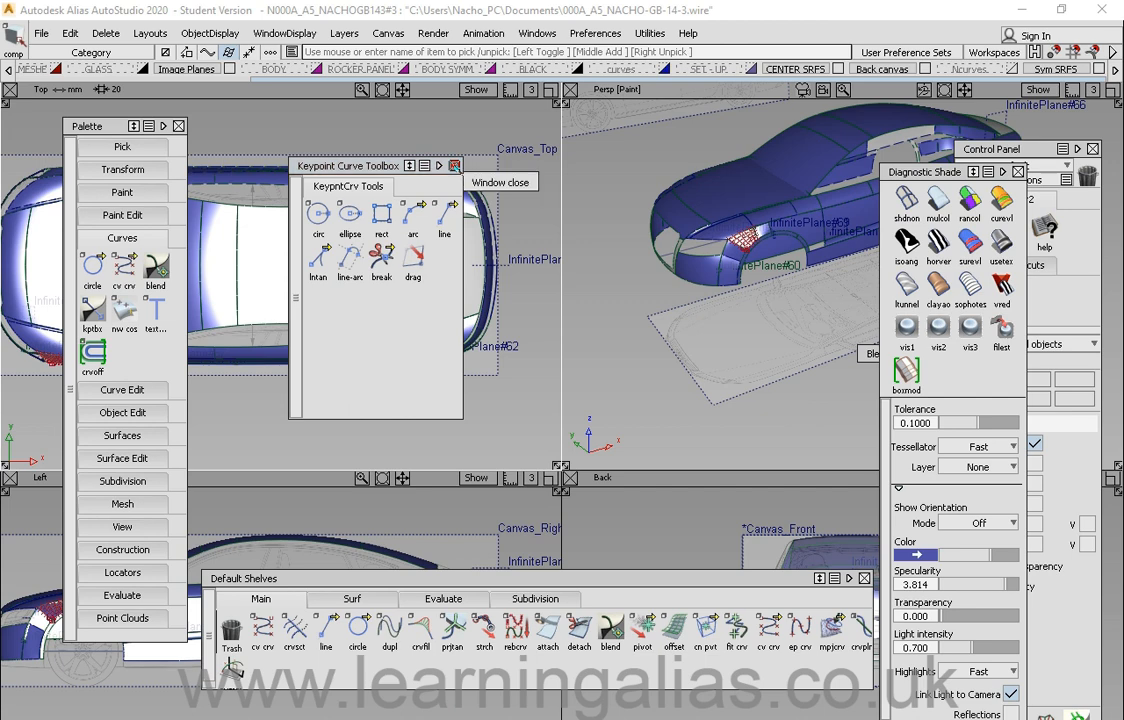
pyautogui.click(454, 166)
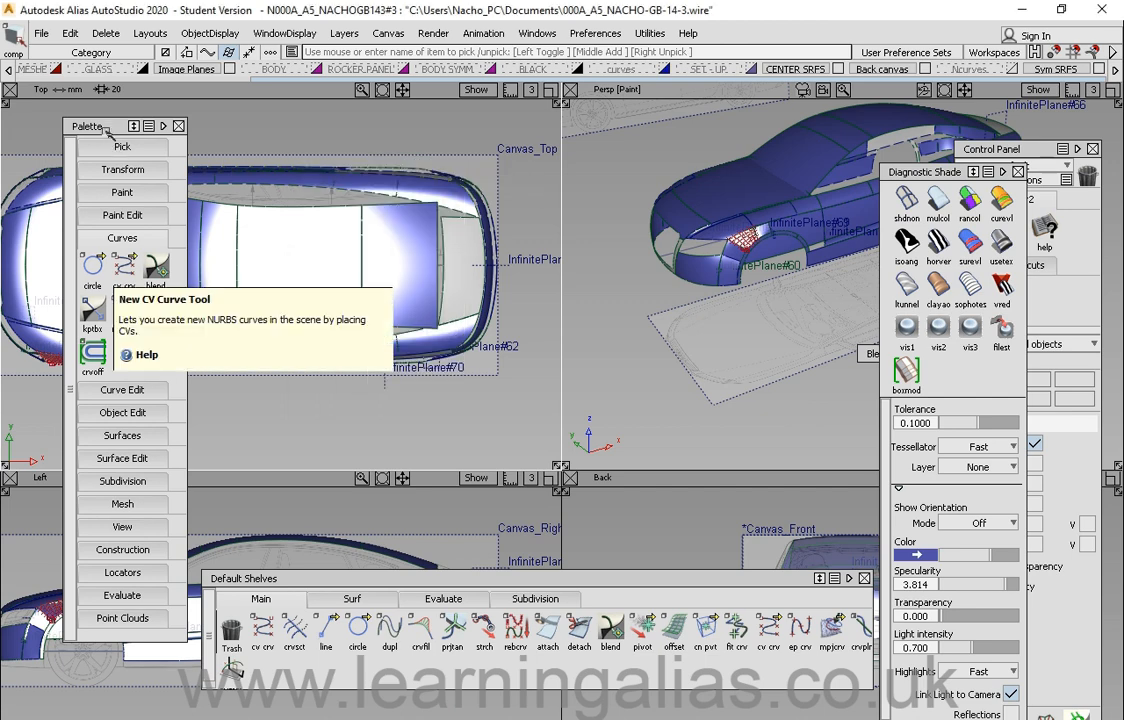
# Step: Open the New CV Curve options and close them without changes
pyautogui.click(127, 279)
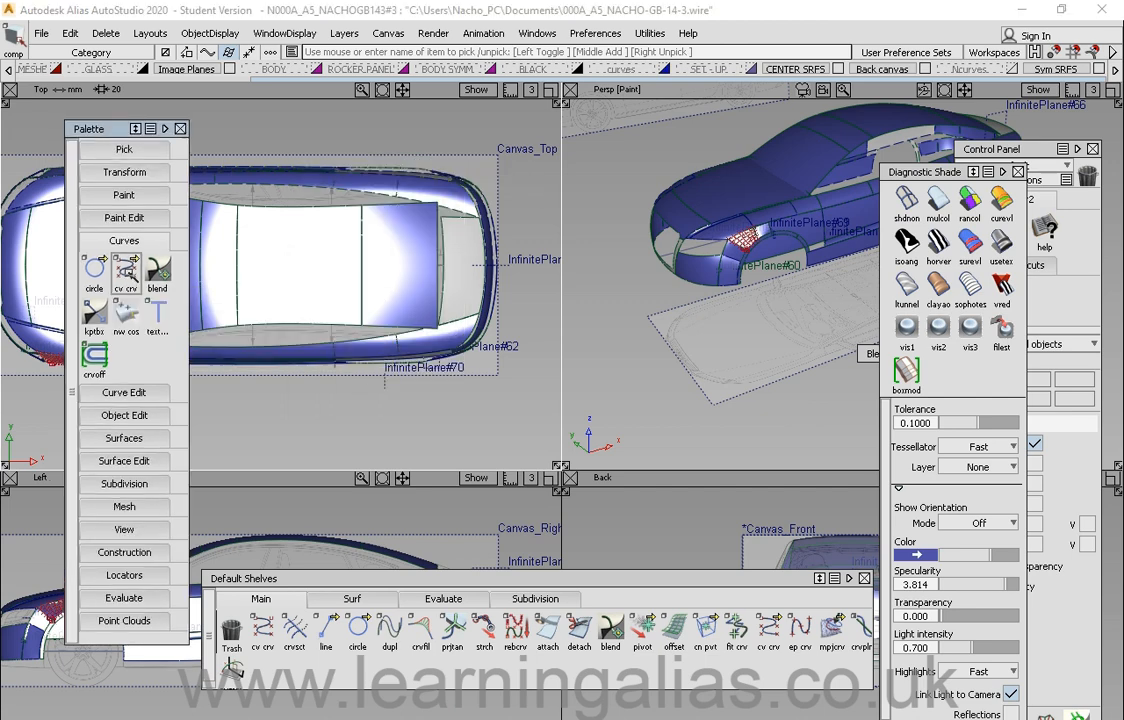
pyautogui.doubleClick(126, 270)
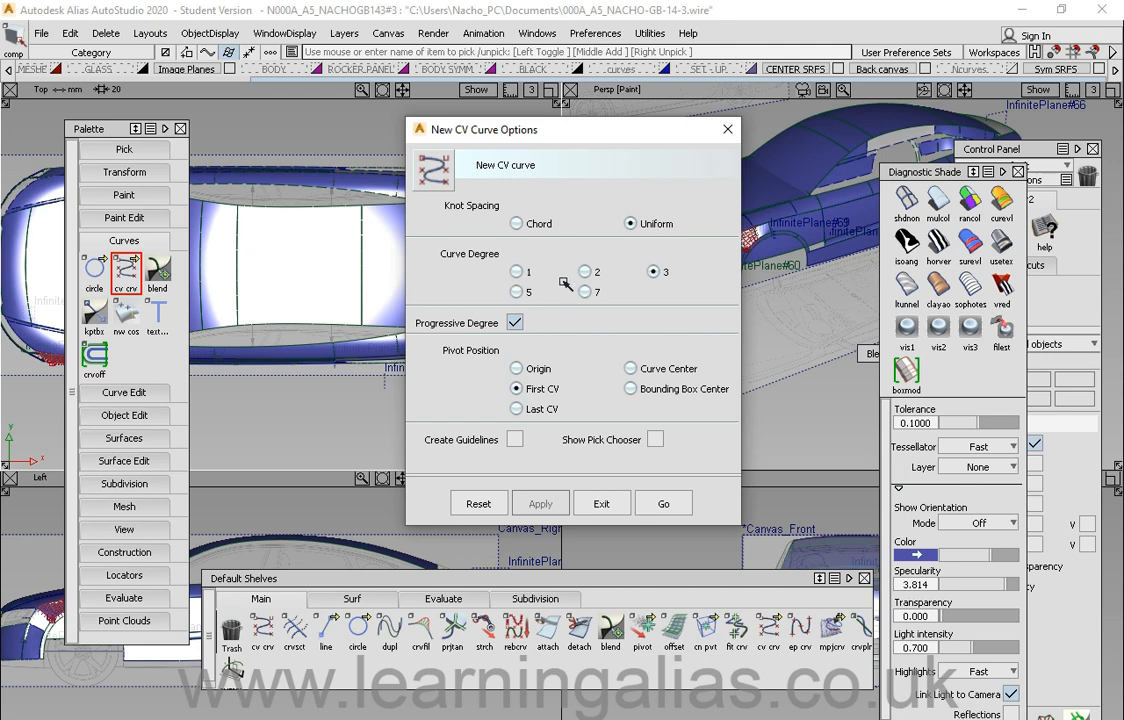
pyautogui.click(728, 130)
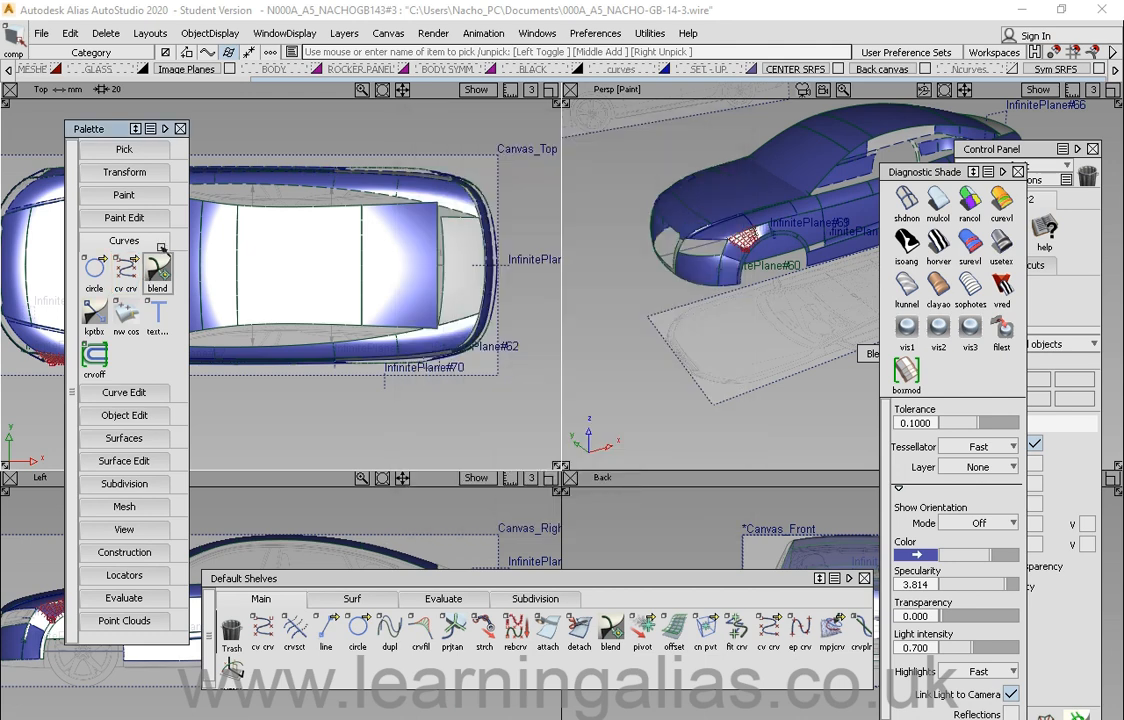
# Step: Expand the Curve Edit section, collapse Curves, and scroll the Palette
pyautogui.click(124, 392)
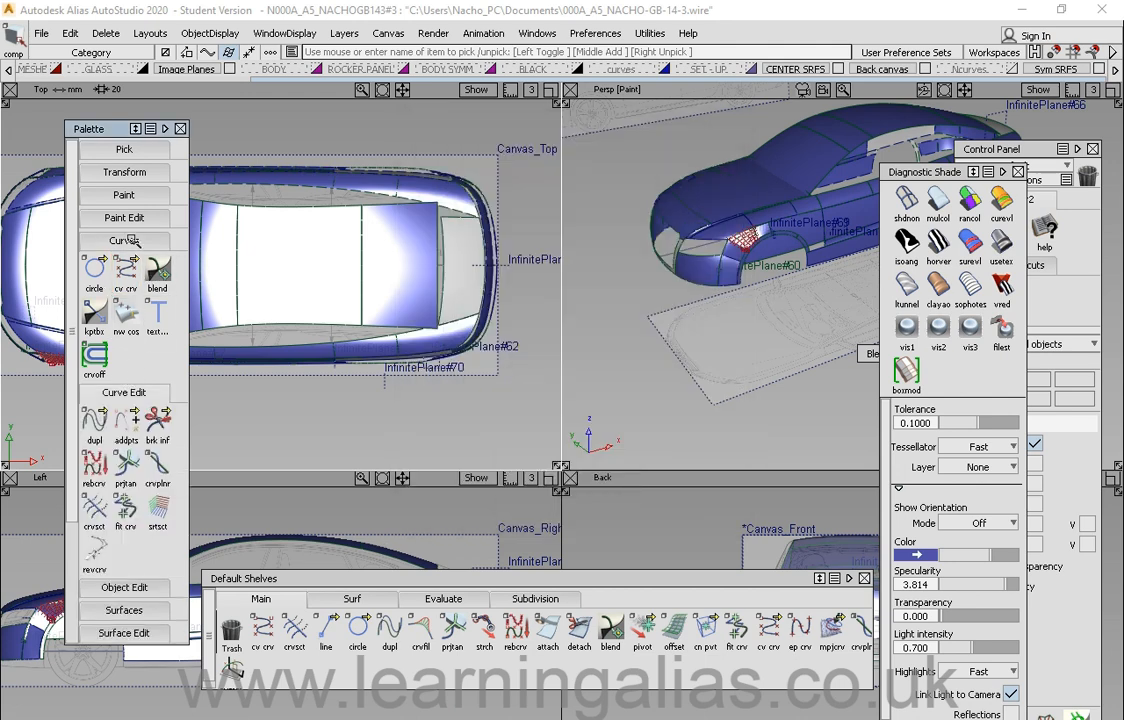
pyautogui.click(124, 240)
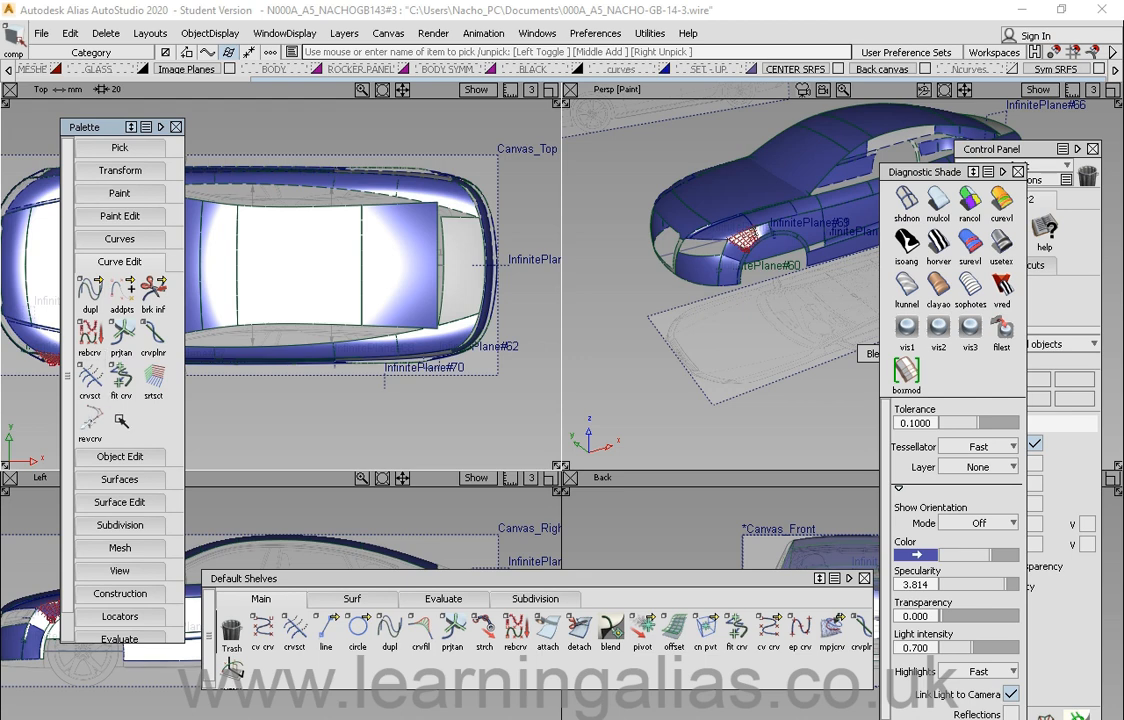
pyautogui.scroll(-1, 130, 419)
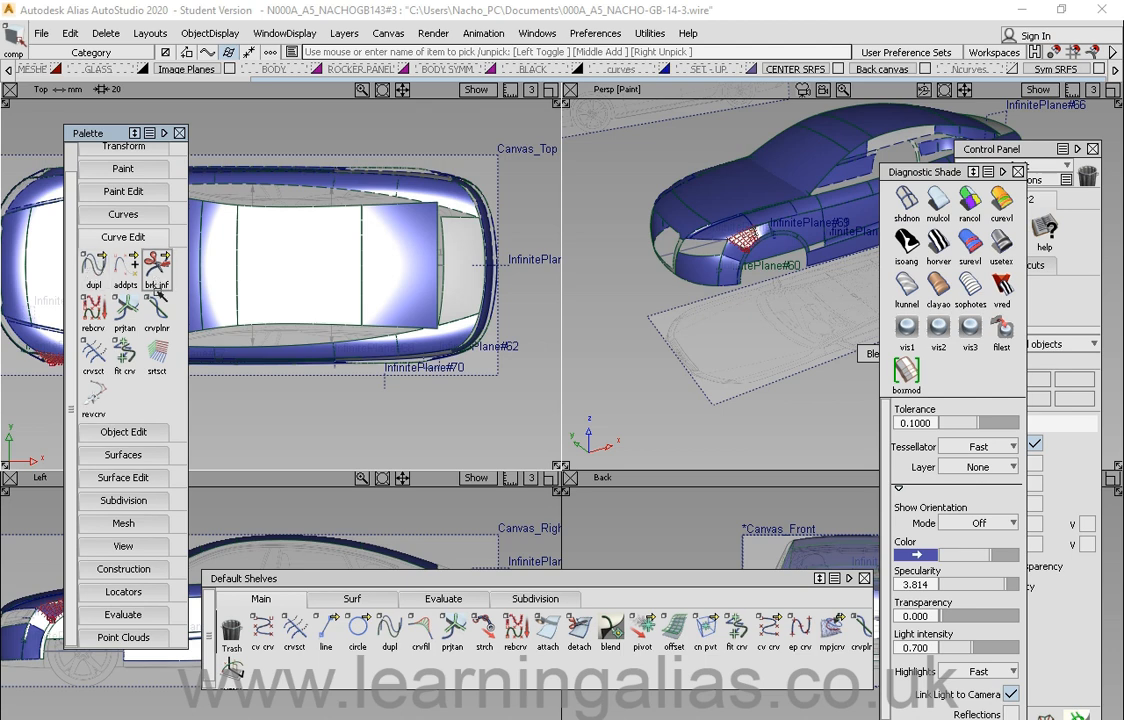
# Step: Collapse Curve Edit, expand and collapse Object Edit in the Palette, and reposition the Palette window
pyautogui.click(110, 237)
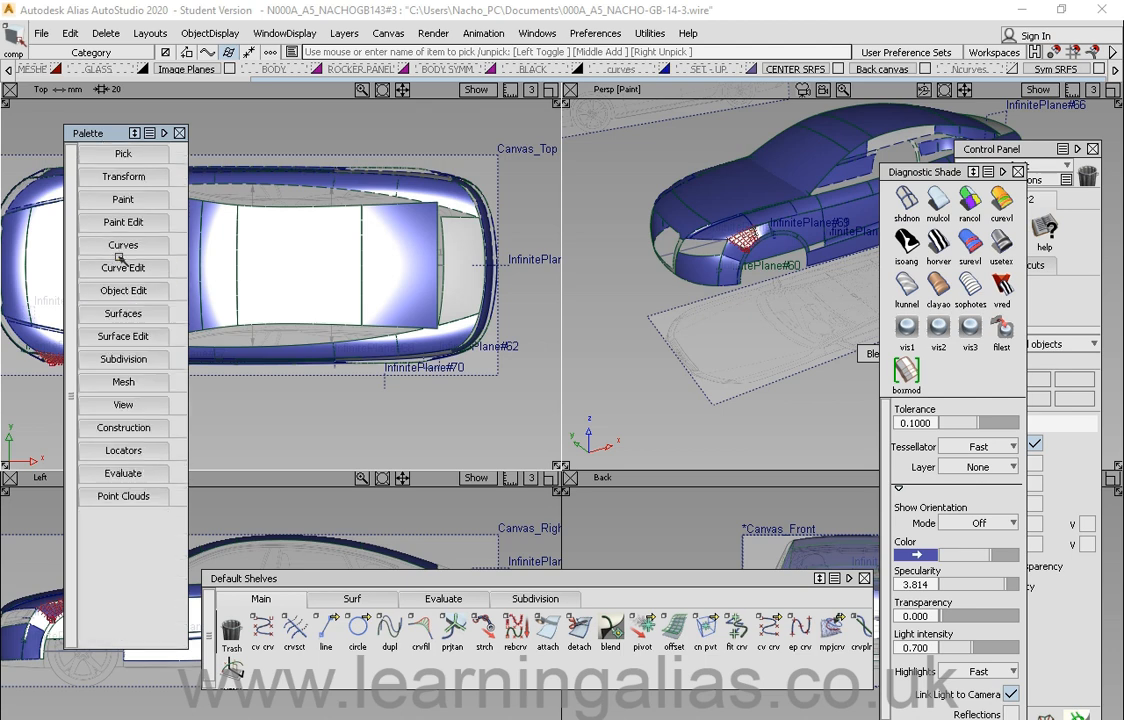
pyautogui.click(112, 290)
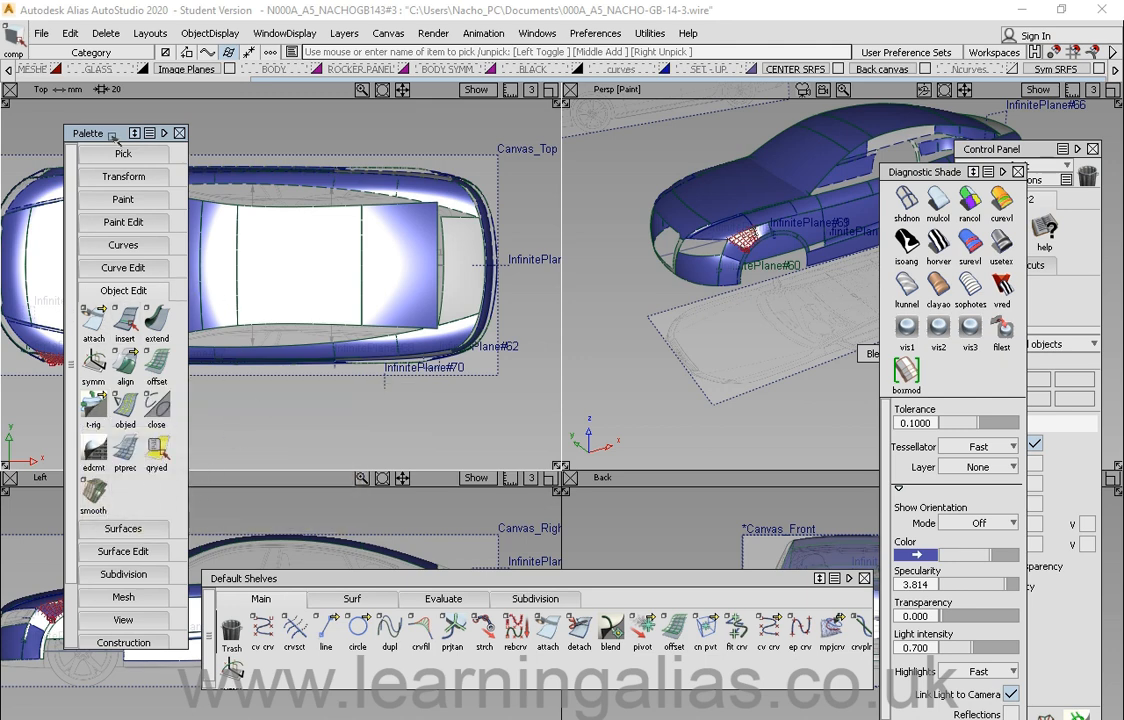
pyautogui.moveTo(118, 141); pyautogui.dragTo(80, 125)
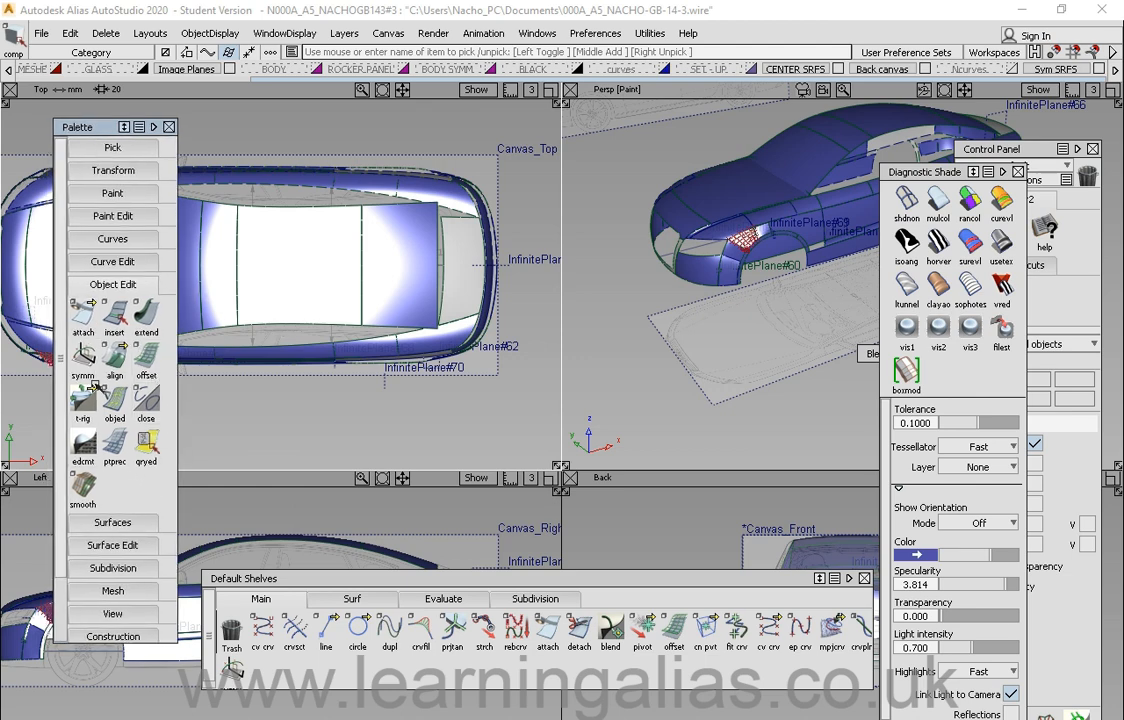
pyautogui.click(100, 284)
pyautogui.moveTo(90, 130); pyautogui.dragTo(93, 135)
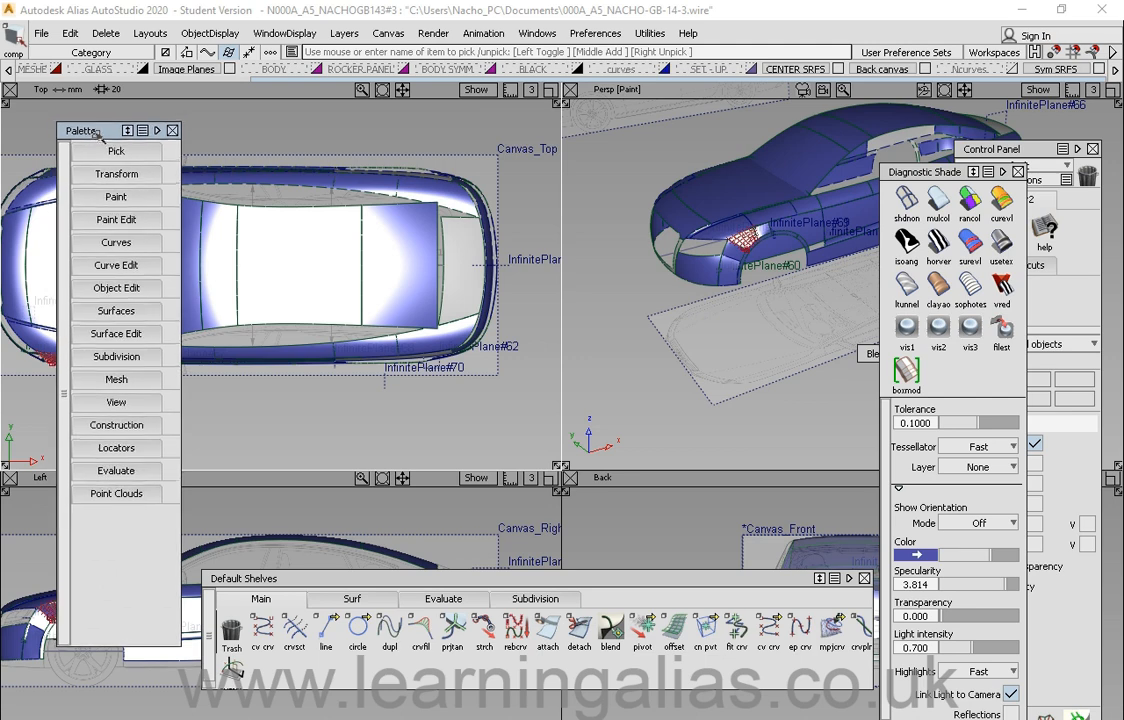
# Step: Expand the Surfaces section, pick the rail tool to show its options, then switch to the skin tool
pyautogui.click(113, 310)
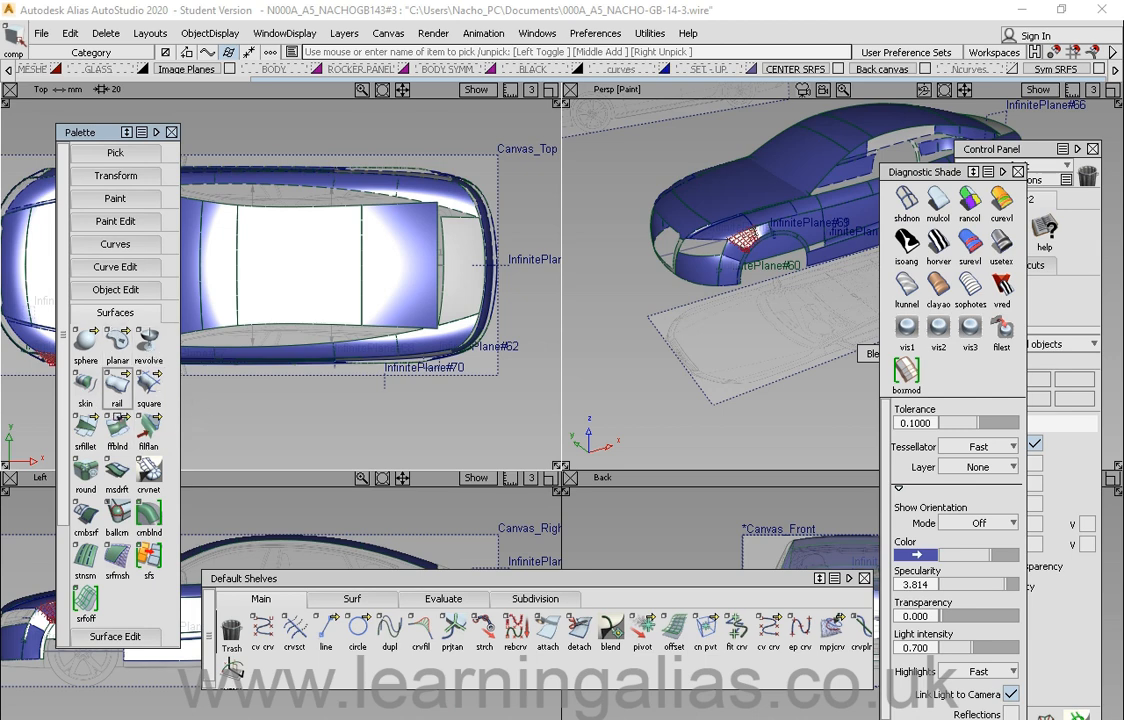
pyautogui.click(118, 385)
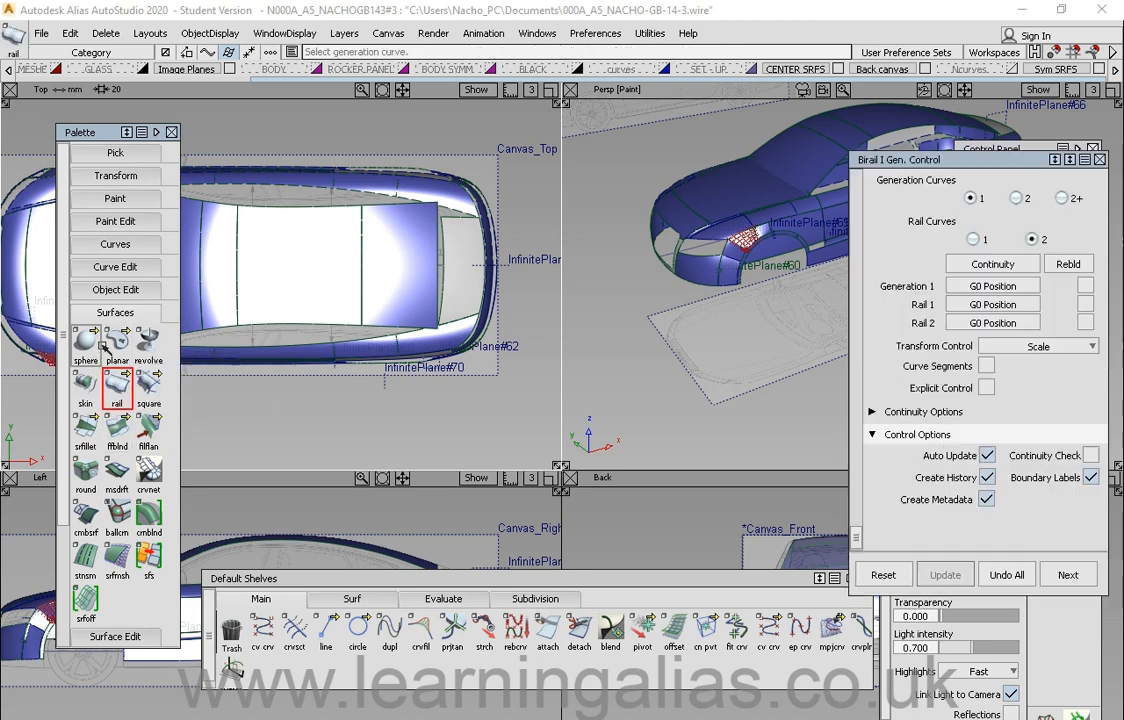
pyautogui.click(85, 388)
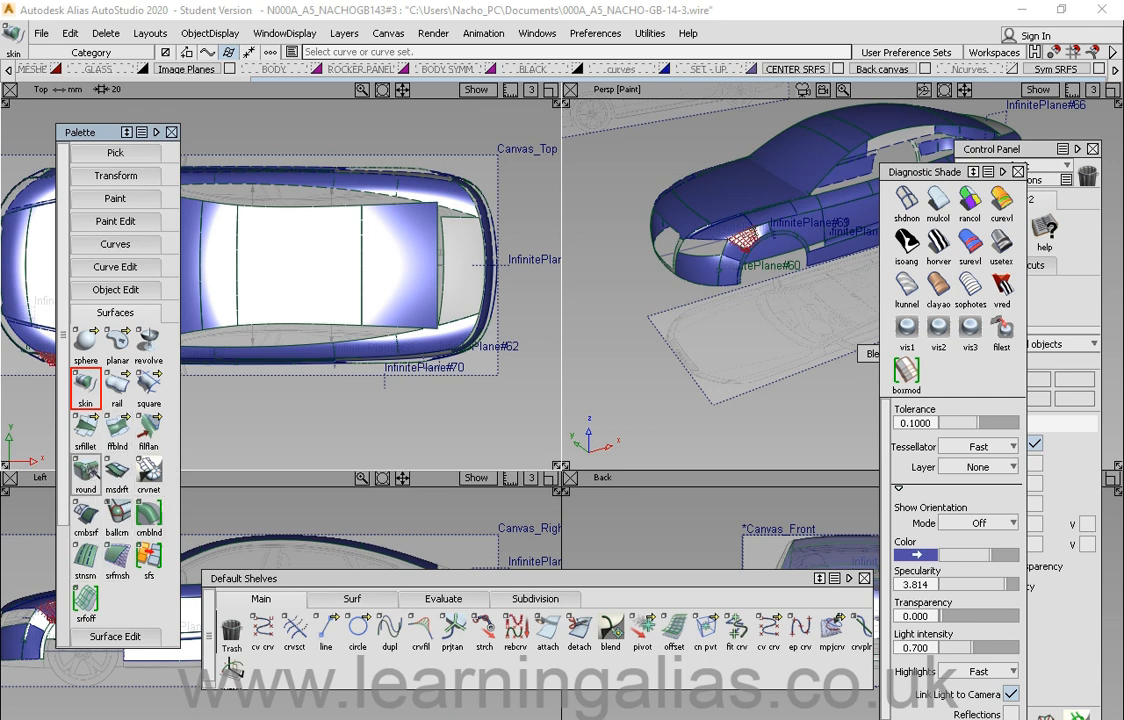
# Step: Scroll the Palette, expand the Surface Edit section and collapse Surfaces
pyautogui.scroll(-2, 146, 446)
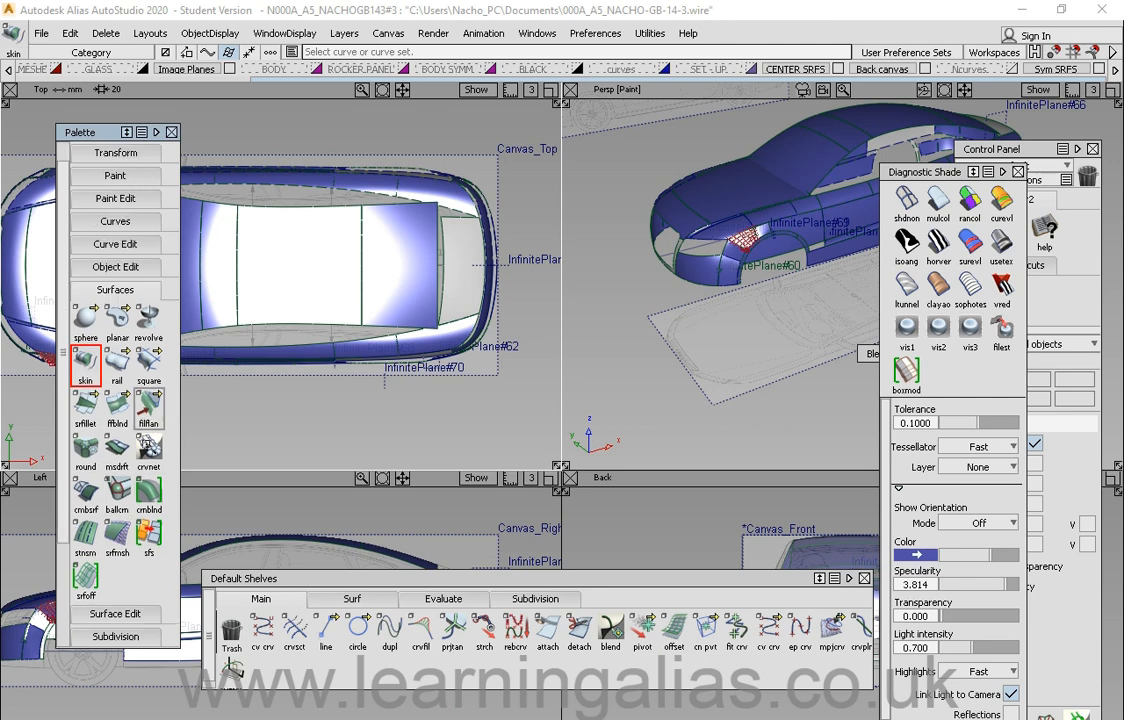
pyautogui.moveTo(105, 134); pyautogui.dragTo(108, 130)
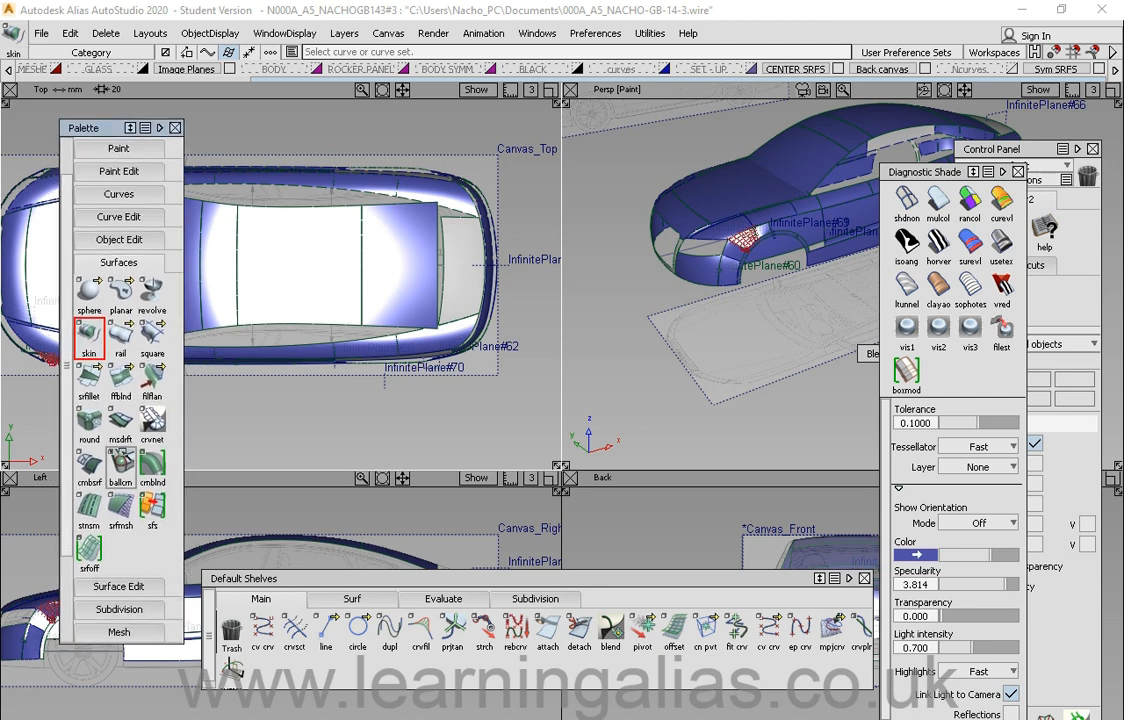
pyautogui.click(135, 586)
pyautogui.scroll(3, 124, 195)
pyautogui.click(127, 149)
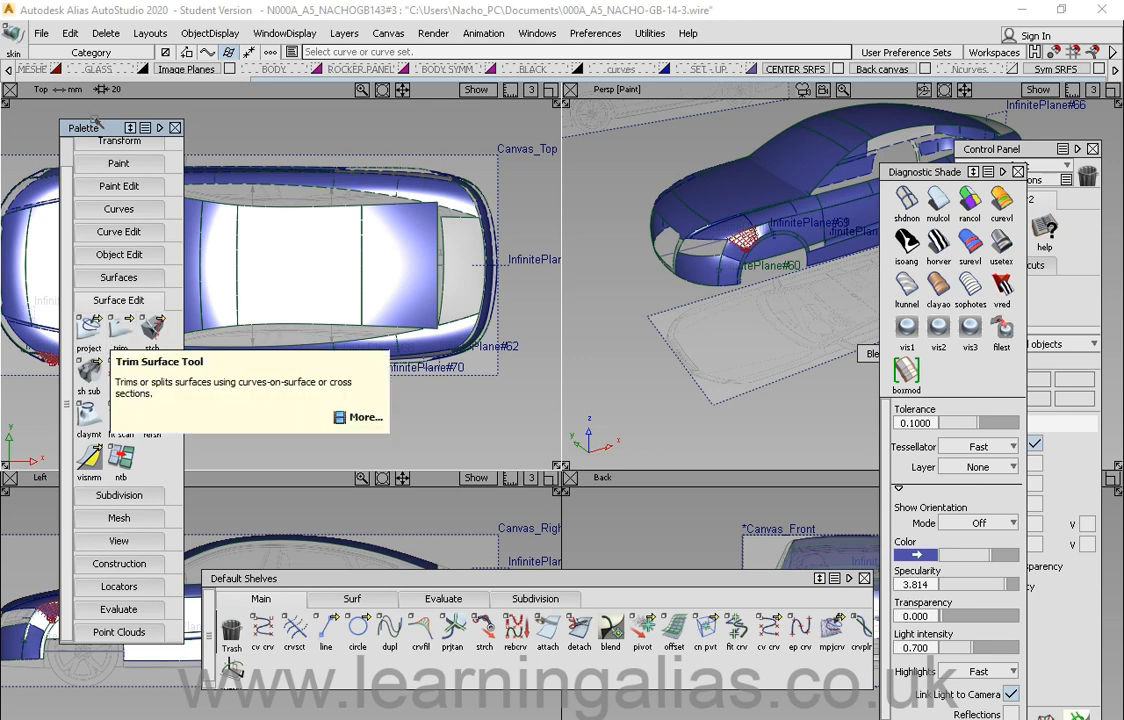
# Step: Open the project tool flyout listing project, intersect and gomap, then close it
pyautogui.moveTo(97, 120); pyautogui.dragTo(102, 124)
pyautogui.click(129, 340)
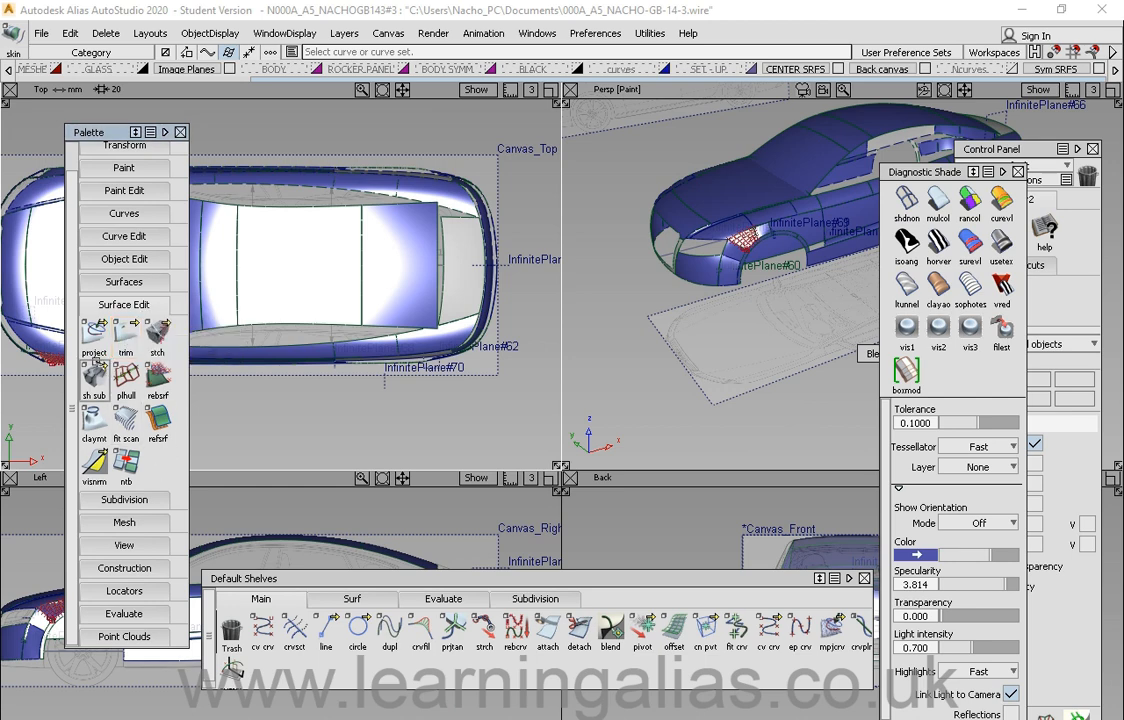
pyautogui.click(95, 332)
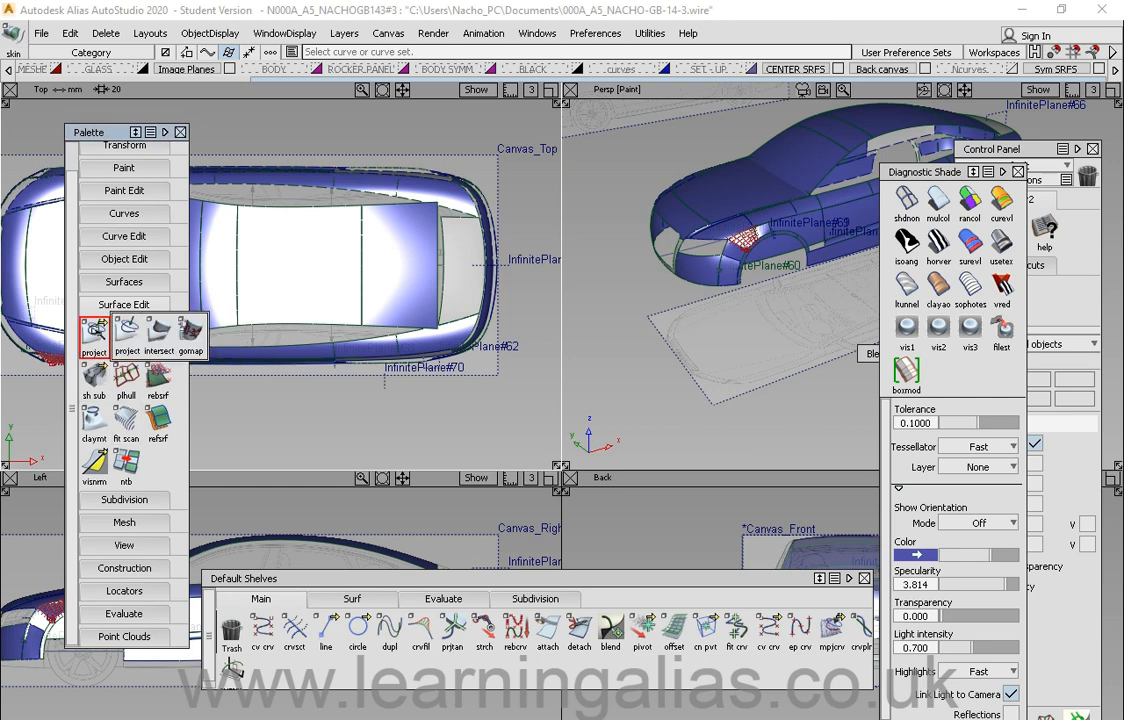
pyautogui.click(126, 337)
# Step: Try to drag the stch and project tools within the Surface Edit section, and nudge the Palette
pyautogui.moveTo(97, 132); pyautogui.dragTo(103, 133)
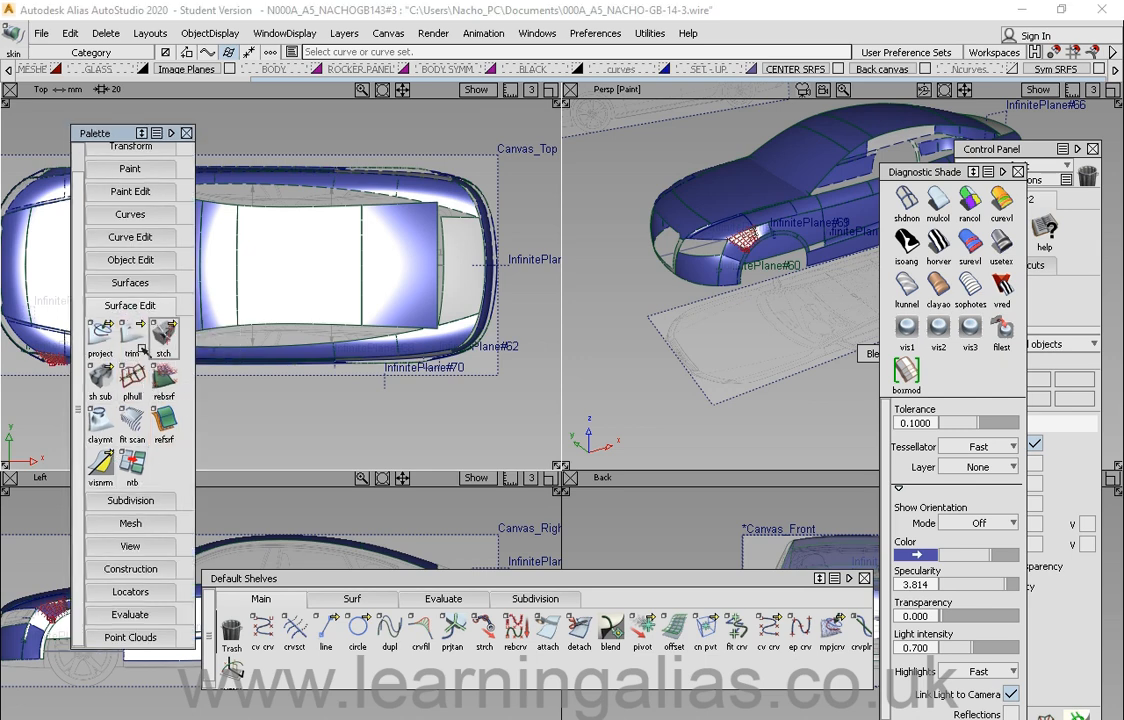
pyautogui.moveTo(160, 336); pyautogui.dragTo(164, 475)
pyautogui.click(127, 333)
pyautogui.moveTo(101, 331); pyautogui.dragTo(166, 473)
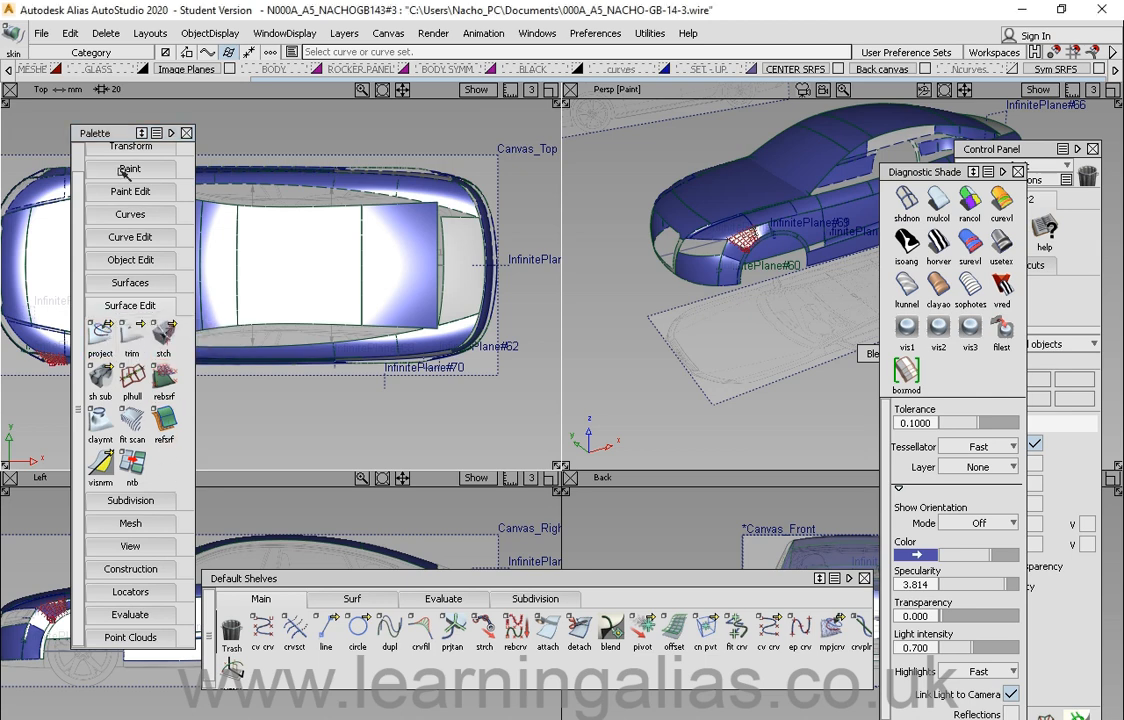
pyautogui.moveTo(117, 133); pyautogui.dragTo(94, 128)
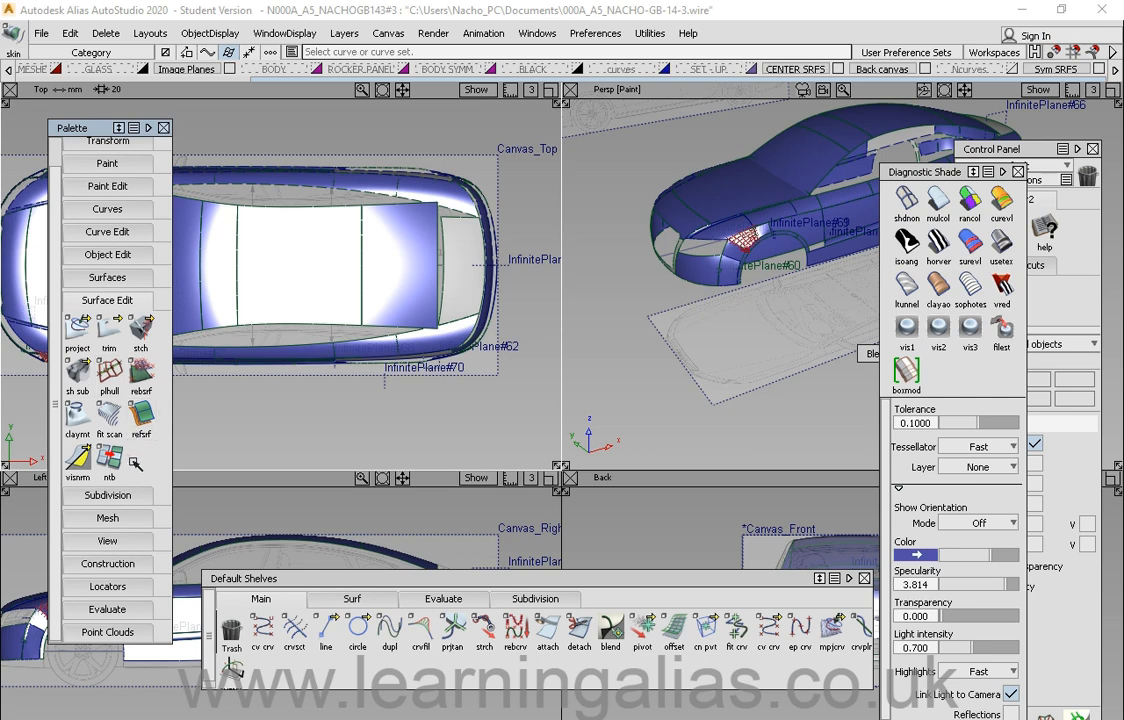
pyautogui.moveTo(83, 130); pyautogui.dragTo(88, 133)
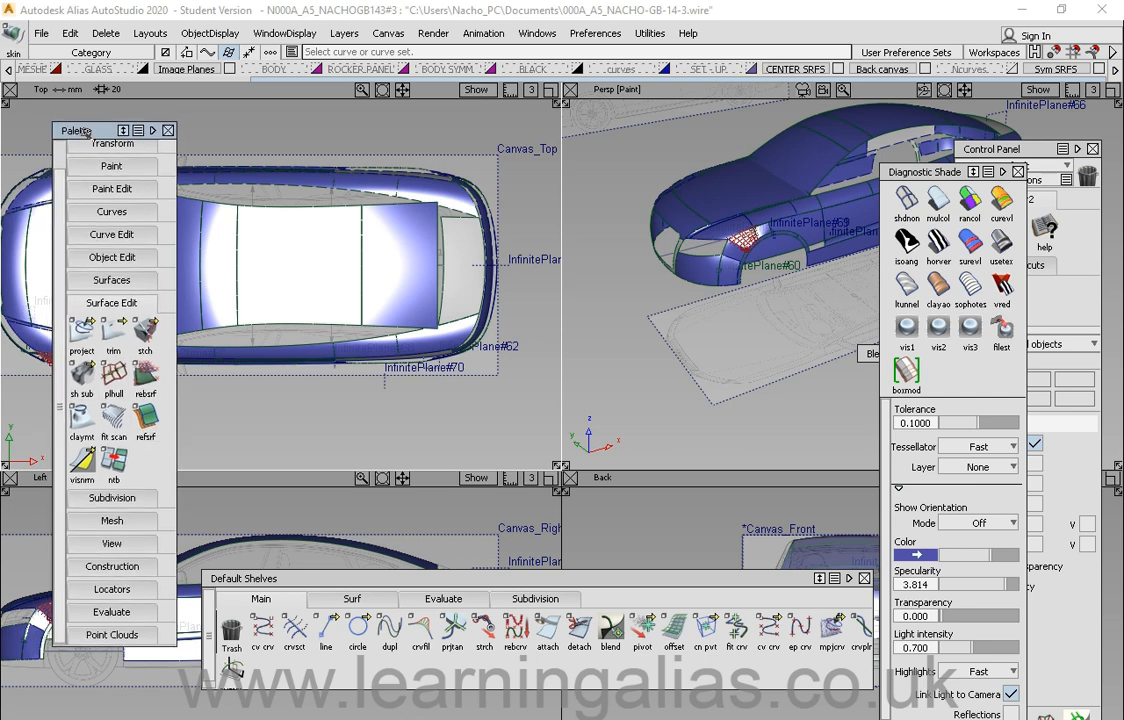
# Step: Browse the Transform, Mesh and Construction sections of the Palette
pyautogui.click(110, 497)
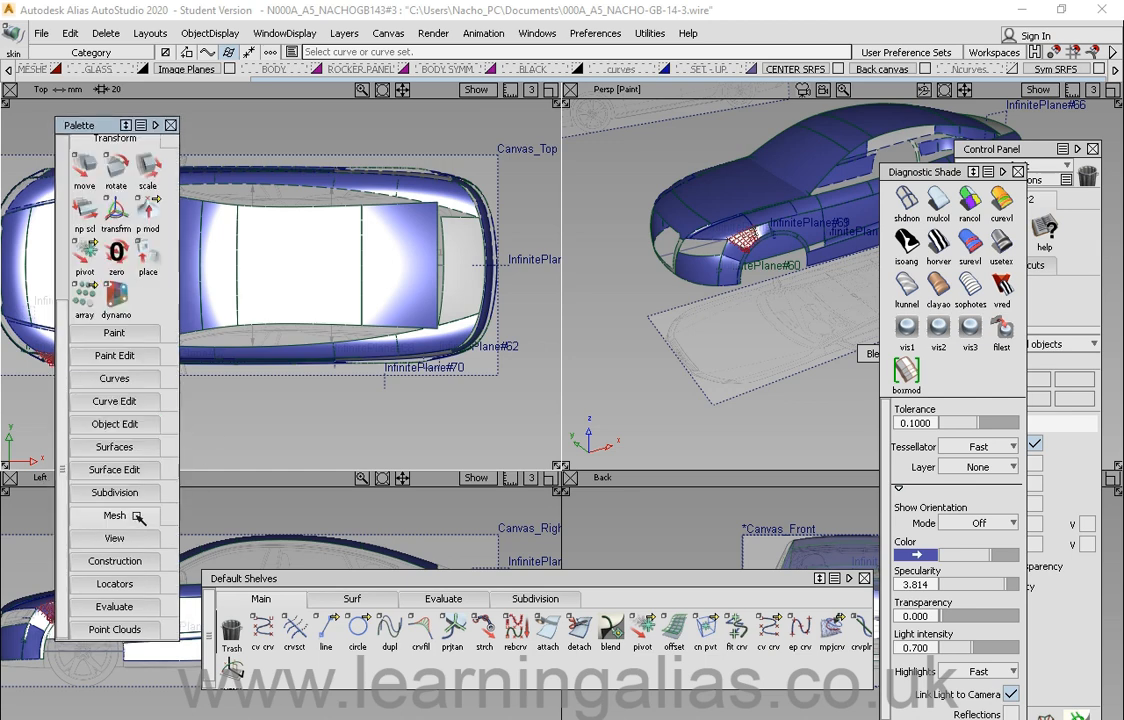
pyautogui.click(137, 518)
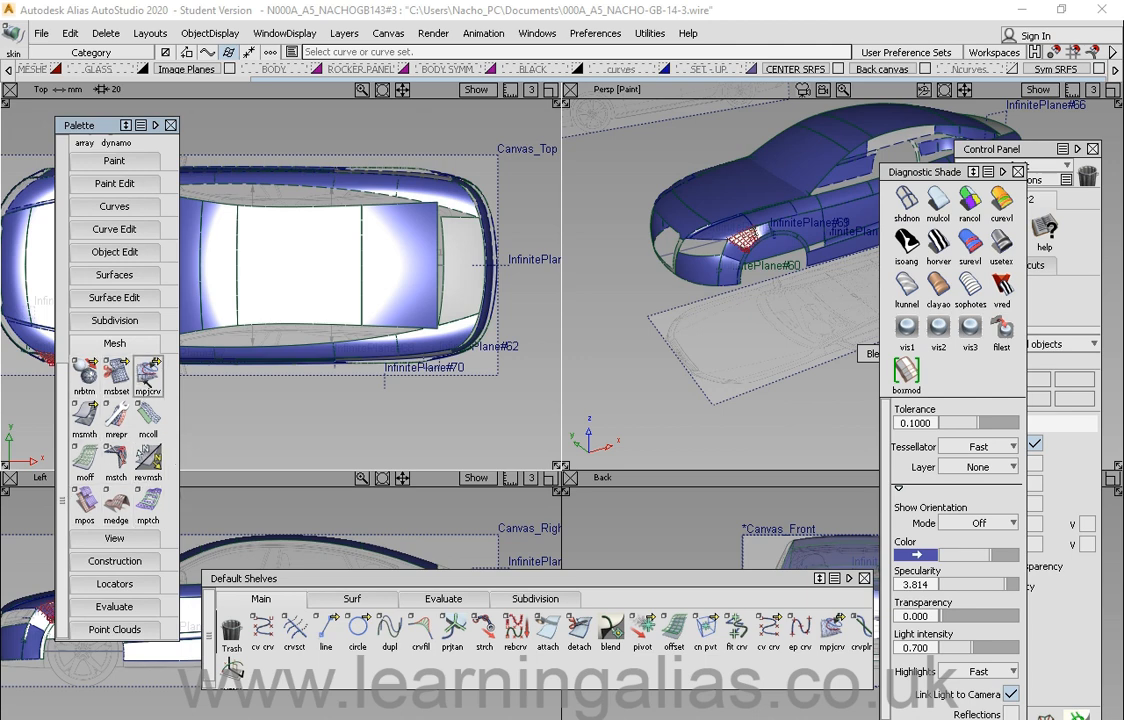
pyautogui.click(117, 344)
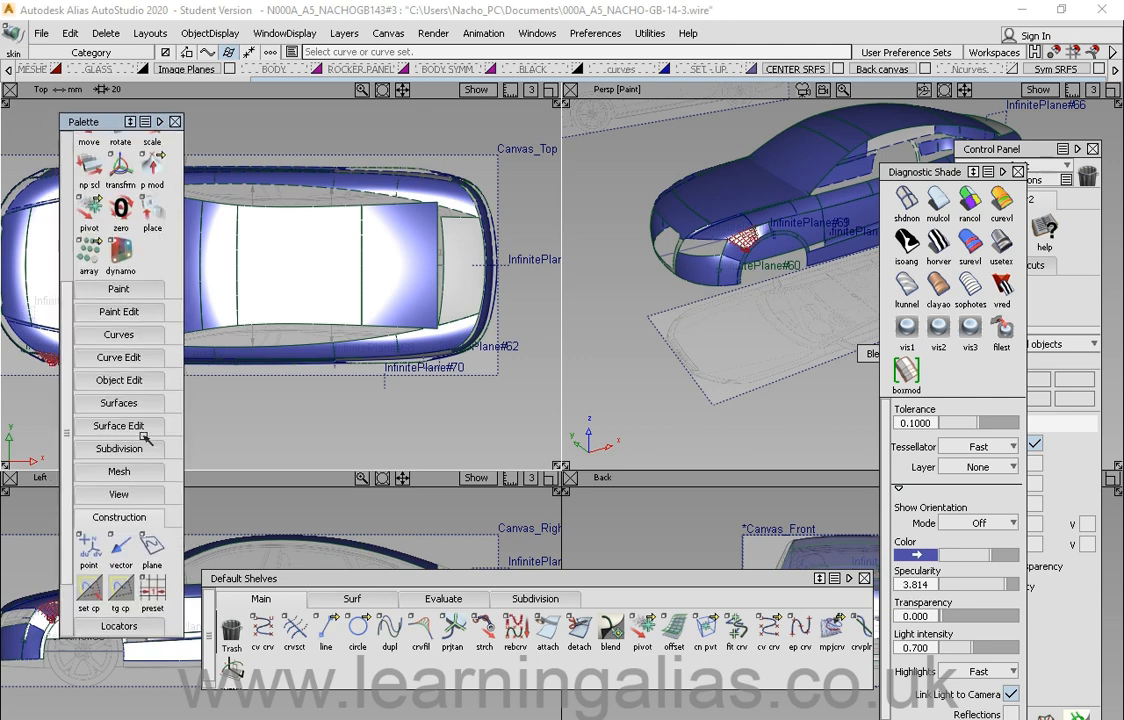
pyautogui.click(114, 514)
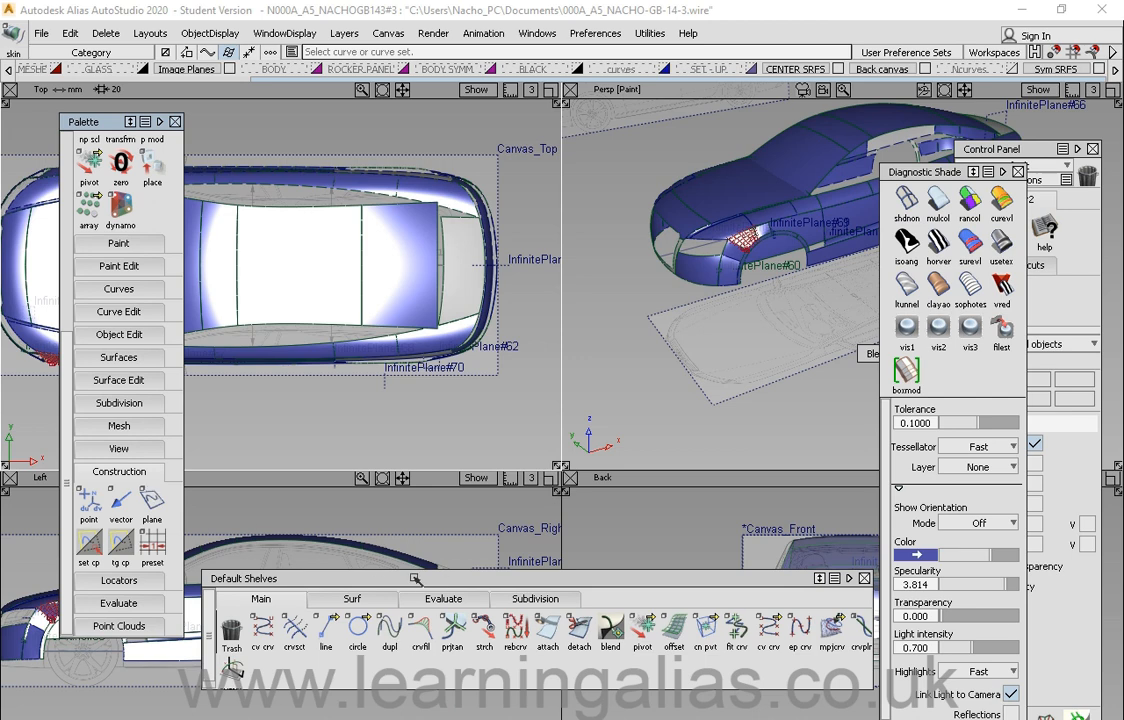
# Step: Move the Default Shelves window, collapse Construction and expand the Locators section
pyautogui.moveTo(415, 579)
pyautogui.mouseDown()
pyautogui.moveTo(413, 535)
pyautogui.moveTo(408, 564)
pyautogui.mouseUp()
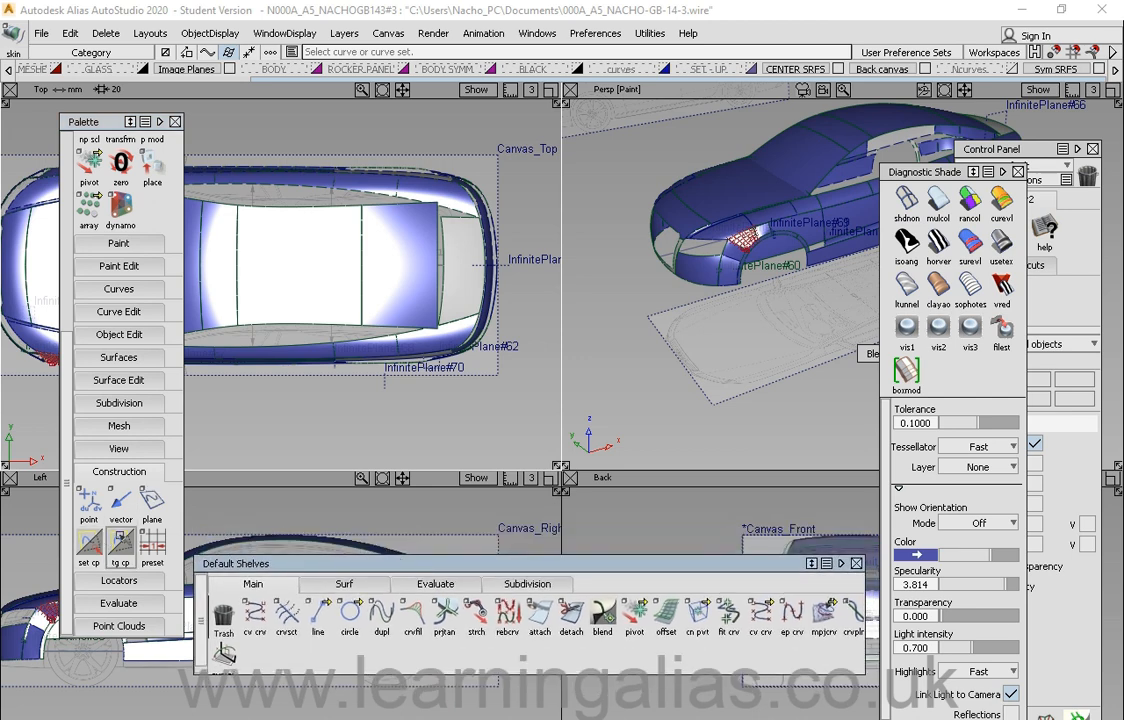
pyautogui.click(110, 471)
pyautogui.click(150, 494)
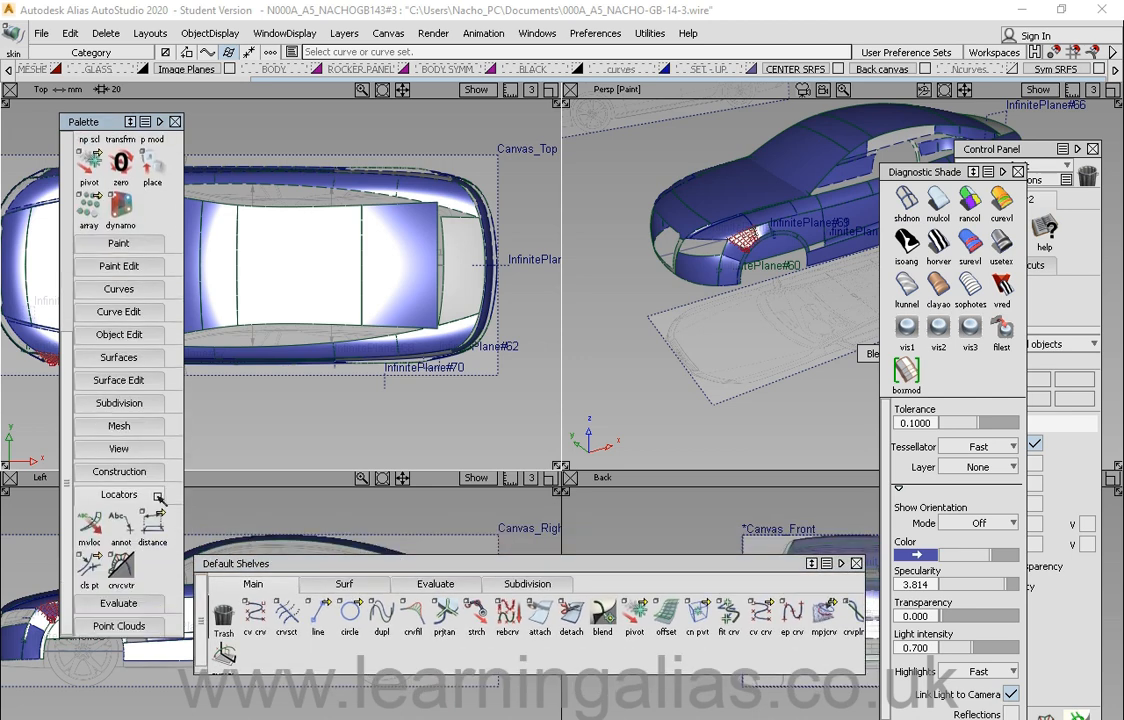
pyautogui.click(121, 570)
pyautogui.moveTo(232, 566); pyautogui.dragTo(233, 562)
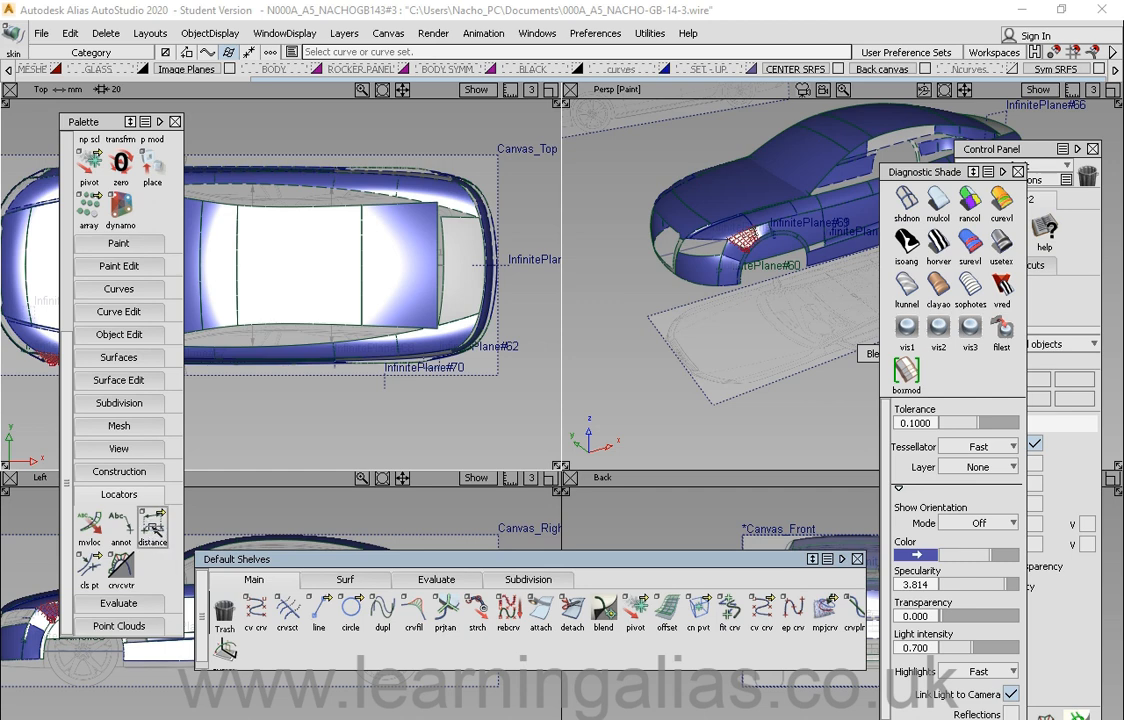
pyautogui.moveTo(152, 525); pyautogui.dragTo(248, 525)
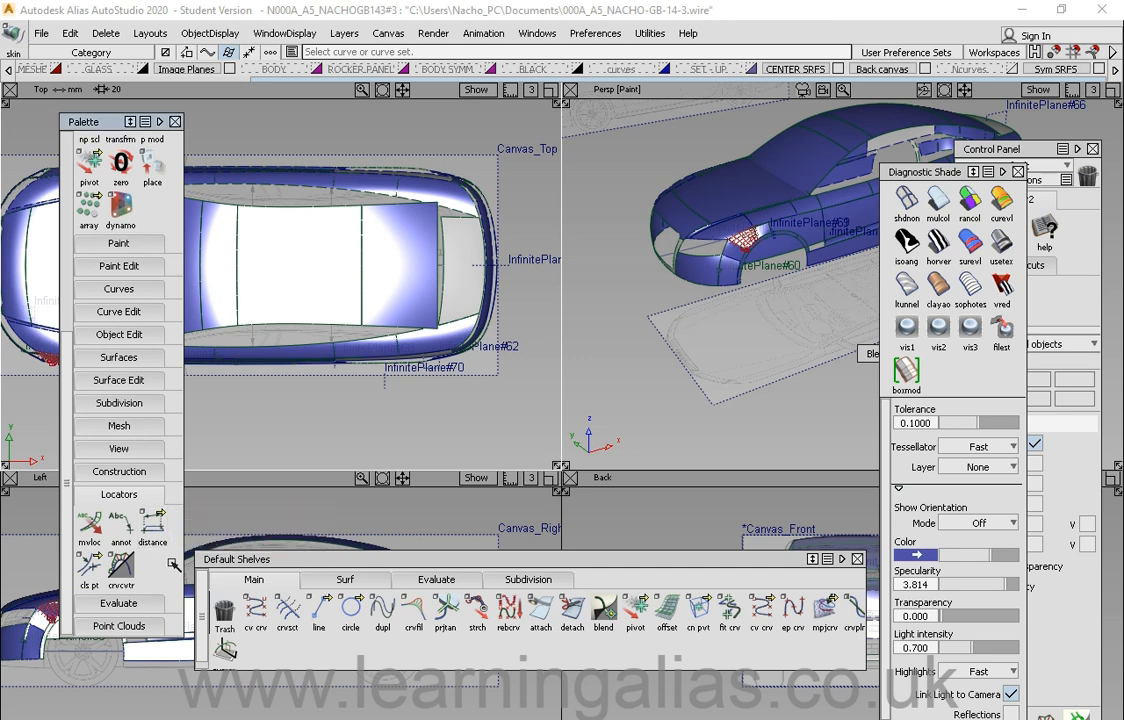
# Step: Expand the Evaluate section, open the Surface Continuity options from srfcon, and move the options dialog
pyautogui.click(110, 603)
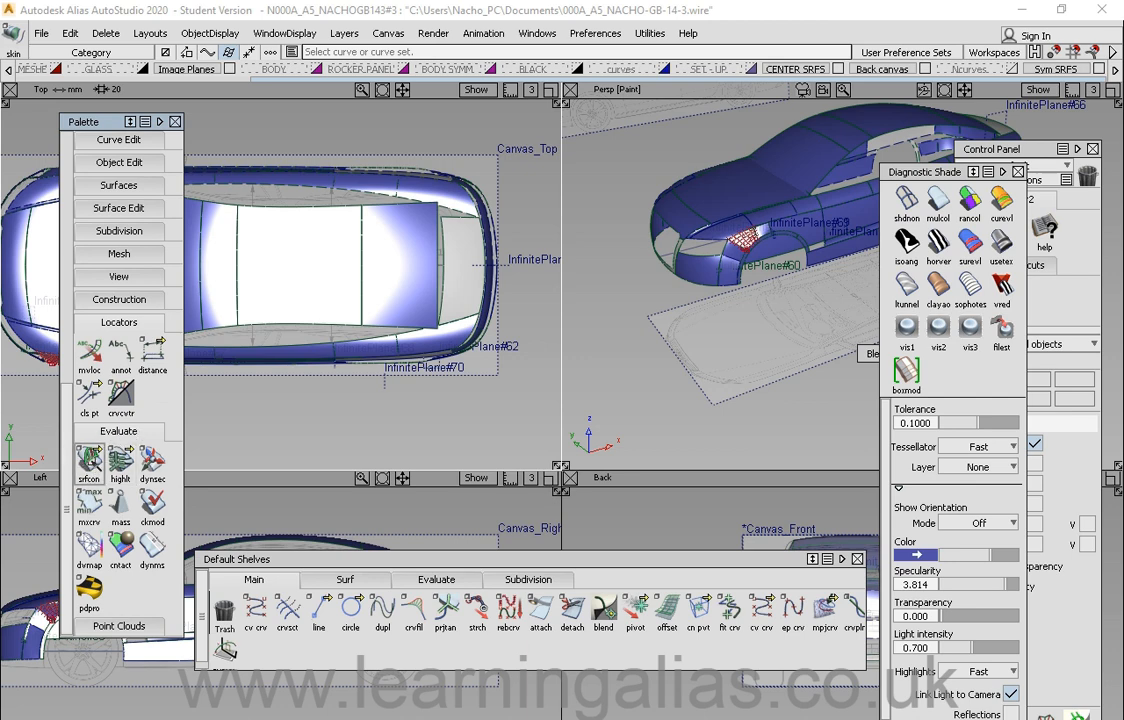
pyautogui.click(90, 460)
pyautogui.doubleClick(89, 460)
pyautogui.moveTo(563, 128); pyautogui.dragTo(530, 133)
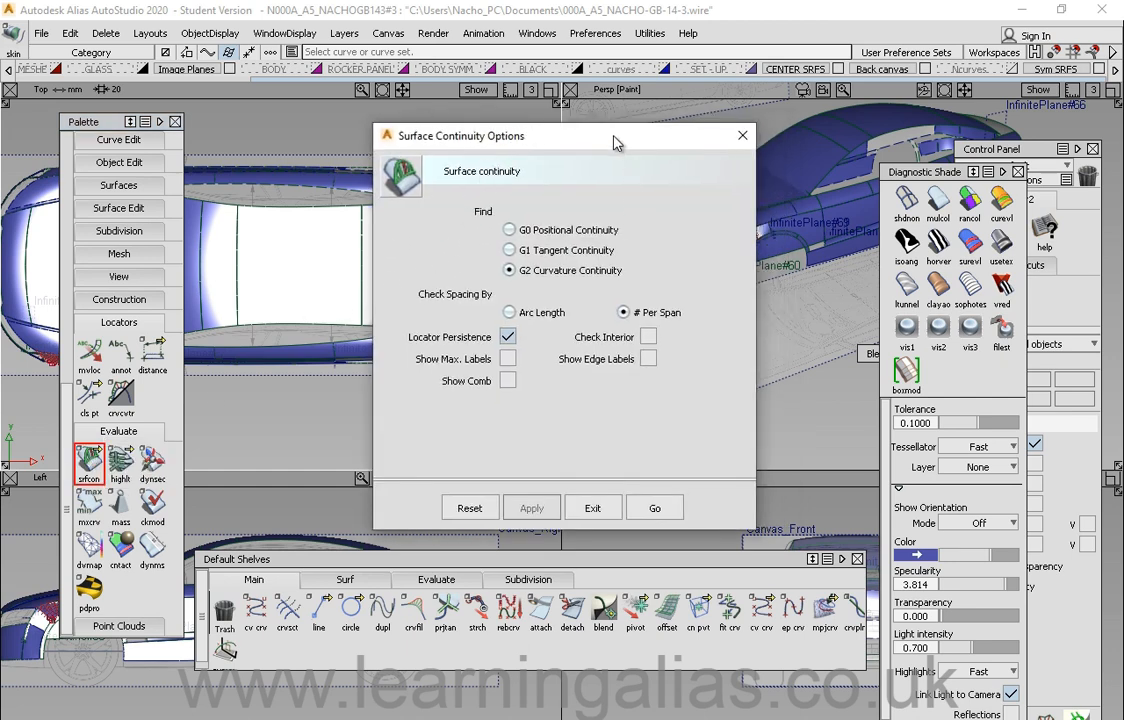
pyautogui.moveTo(642, 138); pyautogui.dragTo(744, 142)
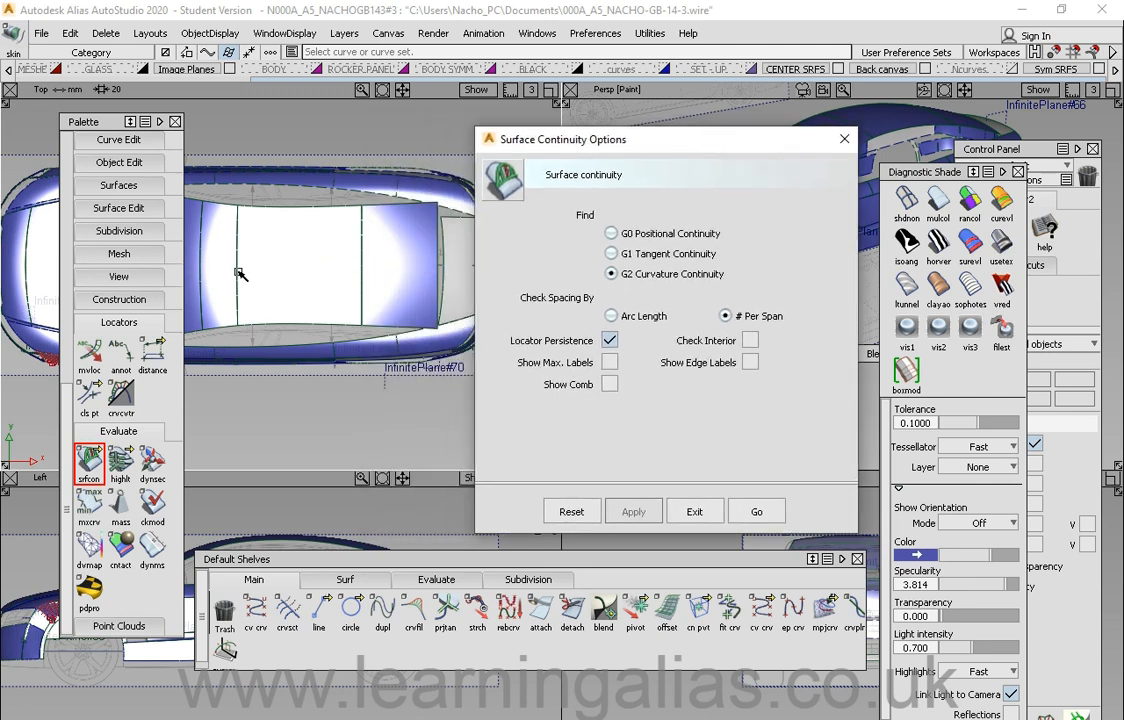
pyautogui.moveTo(611, 148); pyautogui.dragTo(560, 136)
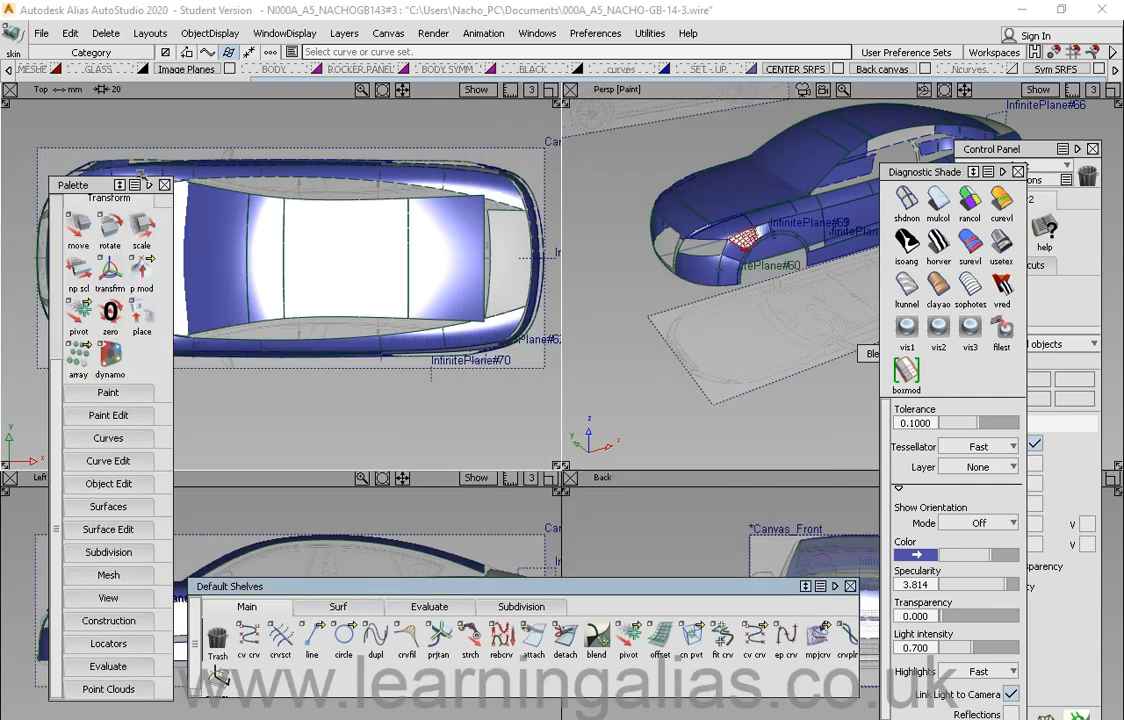
# Step: Reposition the Palette and Default Shelves windows and pan the Top view
pyautogui.moveTo(100, 185)
pyautogui.mouseDown()
pyautogui.moveTo(90, 176)
pyautogui.moveTo(85, 185)
pyautogui.mouseUp()
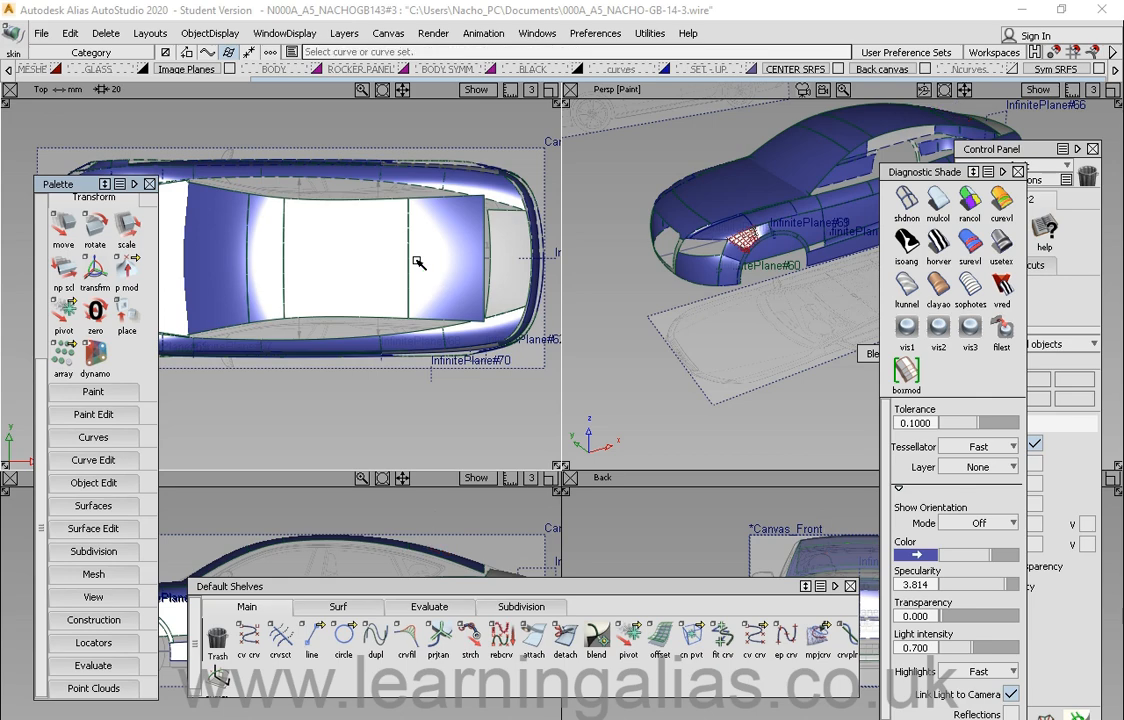
pyautogui.keyDown('alt'); pyautogui.keyDown('shift'); pyautogui.moveTo(350, 213); pyautogui.dragTo(343, 288, button='right'); pyautogui.keyUp('shift'); pyautogui.keyUp('alt')
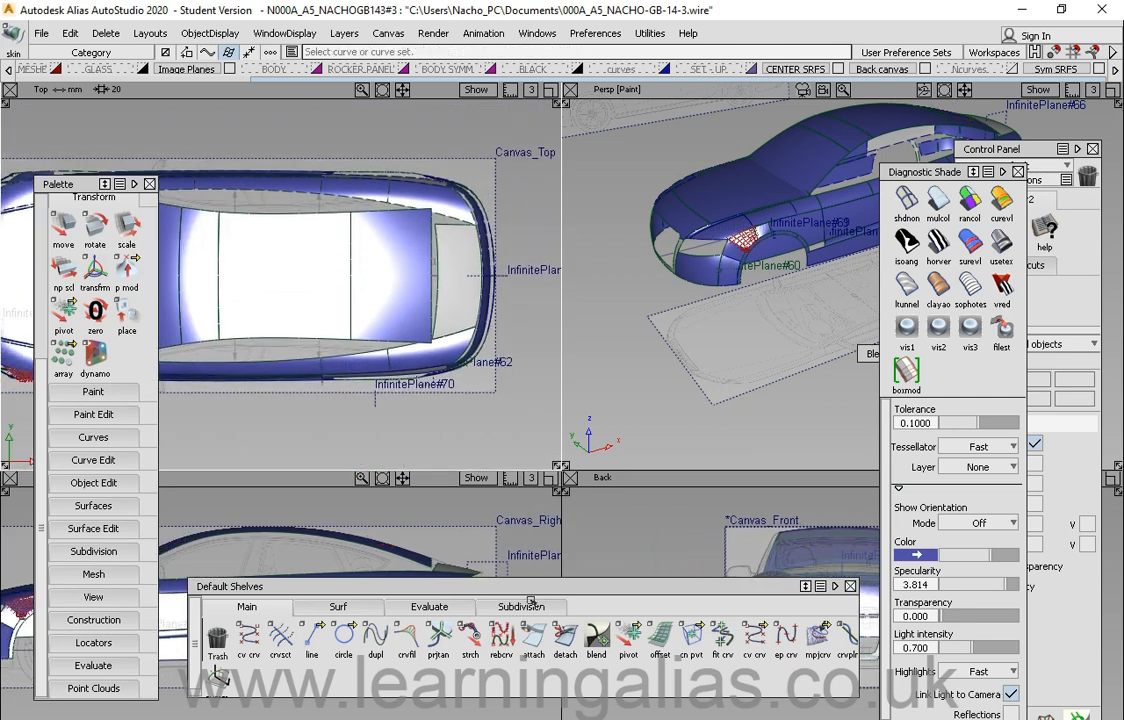
pyautogui.moveTo(536, 588); pyautogui.dragTo(547, 632)
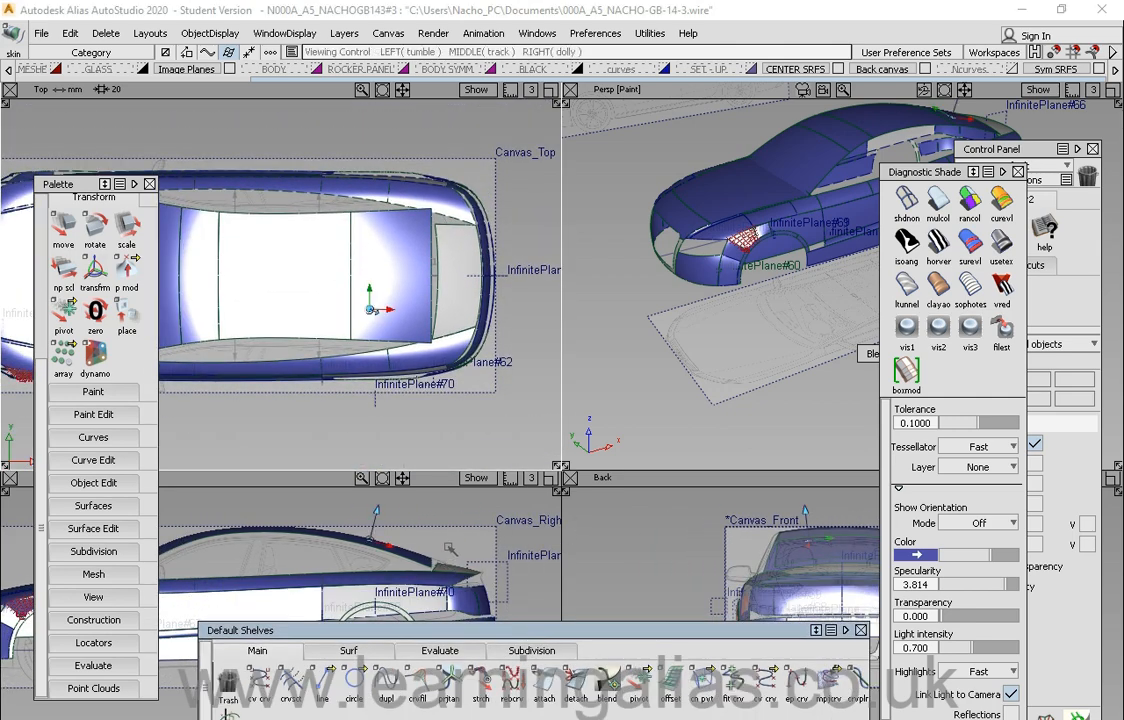
pyautogui.keyDown('alt'); pyautogui.keyDown('shift'); pyautogui.moveTo(414, 590); pyautogui.dragTo(385, 582, button='right'); pyautogui.keyUp('shift'); pyautogui.keyUp('alt')
pyautogui.keyDown('alt'); pyautogui.keyDown('shift'); pyautogui.moveTo(430, 574); pyautogui.dragTo(440, 542, button='middle'); pyautogui.keyUp('shift'); pyautogui.keyUp('alt')
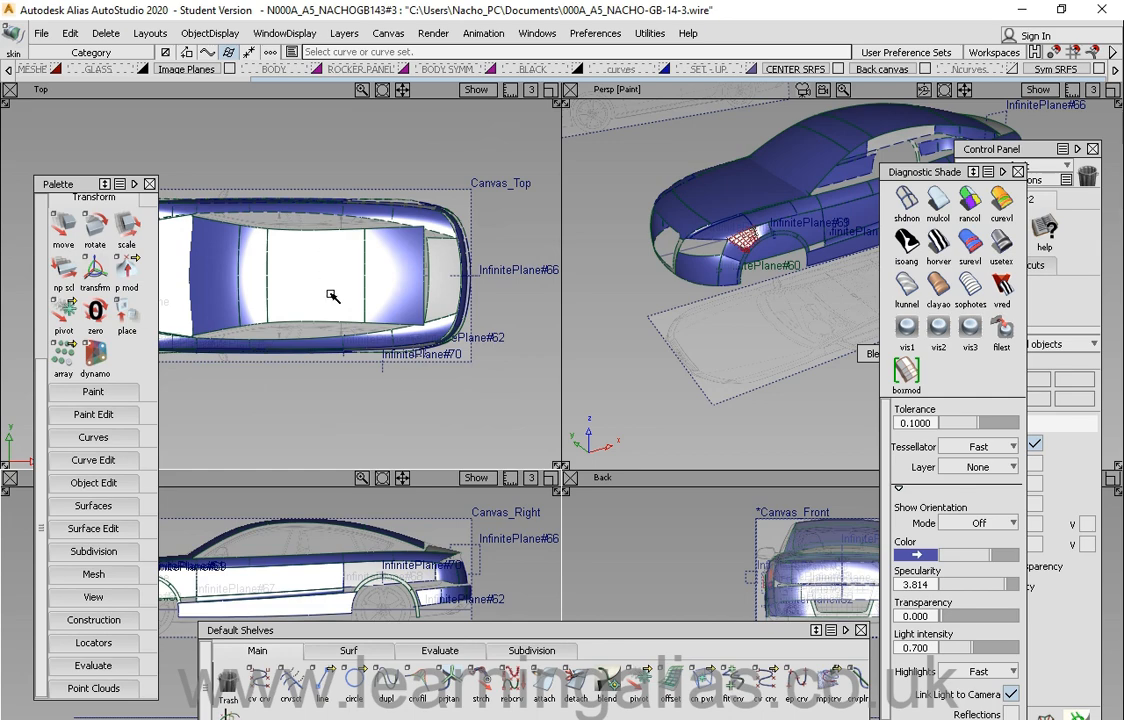
pyautogui.keyDown('alt'); pyautogui.keyDown('shift'); pyautogui.click(380, 300); pyautogui.keyUp('shift'); pyautogui.keyUp('alt')
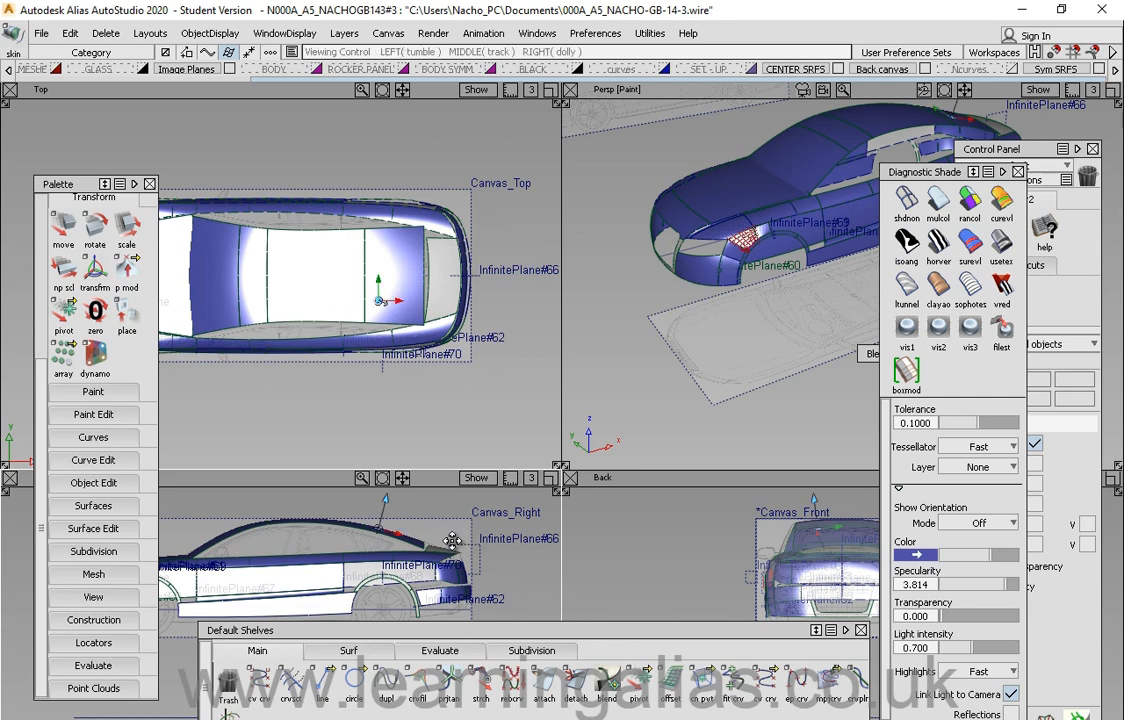
pyautogui.keyDown('alt'); pyautogui.keyDown('shift'); pyautogui.moveTo(452, 541); pyautogui.dragTo(386, 537, button='middle'); pyautogui.keyUp('shift'); pyautogui.keyUp('alt')
pyautogui.keyDown('alt'); pyautogui.keyDown('shift'); pyautogui.moveTo(386, 537); pyautogui.dragTo(412, 535, button='right'); pyautogui.keyUp('shift'); pyautogui.keyUp('alt')
# Step: Maximize the Persp window and tumble around the car body
pyautogui.click(1113, 91)
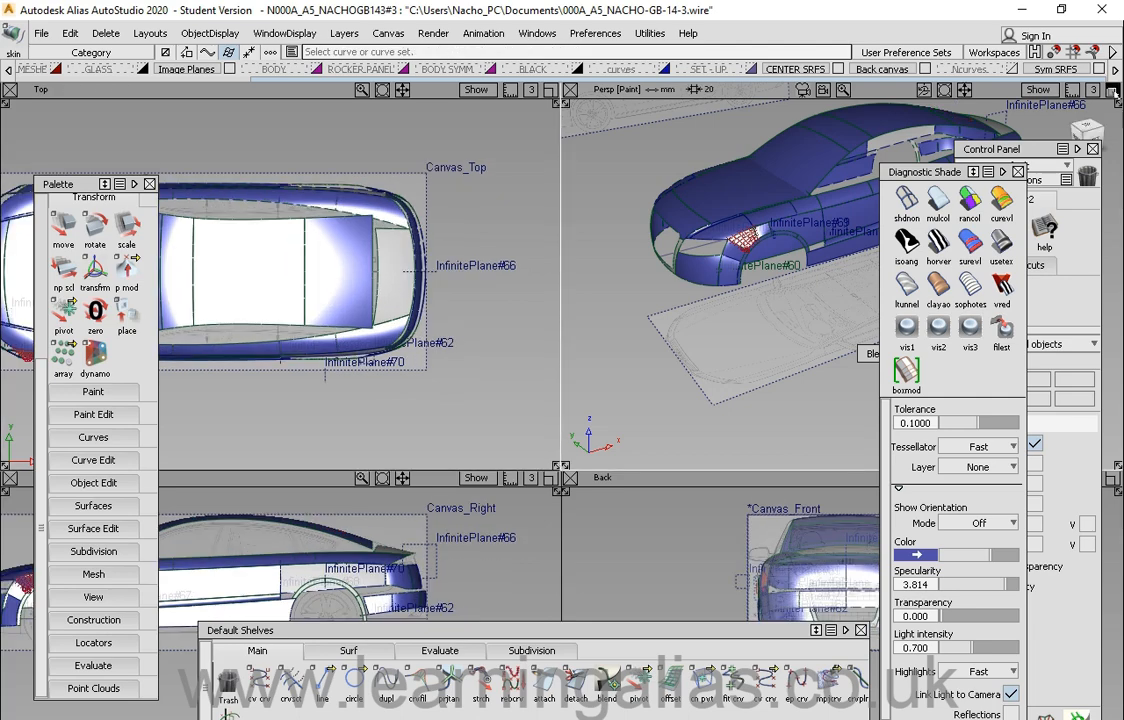
pyautogui.keyDown('alt'); pyautogui.keyDown('shift'); pyautogui.click(529, 325); pyautogui.keyUp('shift'); pyautogui.keyUp('alt')
pyautogui.keyDown('alt'); pyautogui.keyDown('shift'); pyautogui.moveTo(585, 341); pyautogui.dragTo(561, 406); pyautogui.keyUp('shift'); pyautogui.keyUp('alt')
pyautogui.hotkey('alt', 'shift')
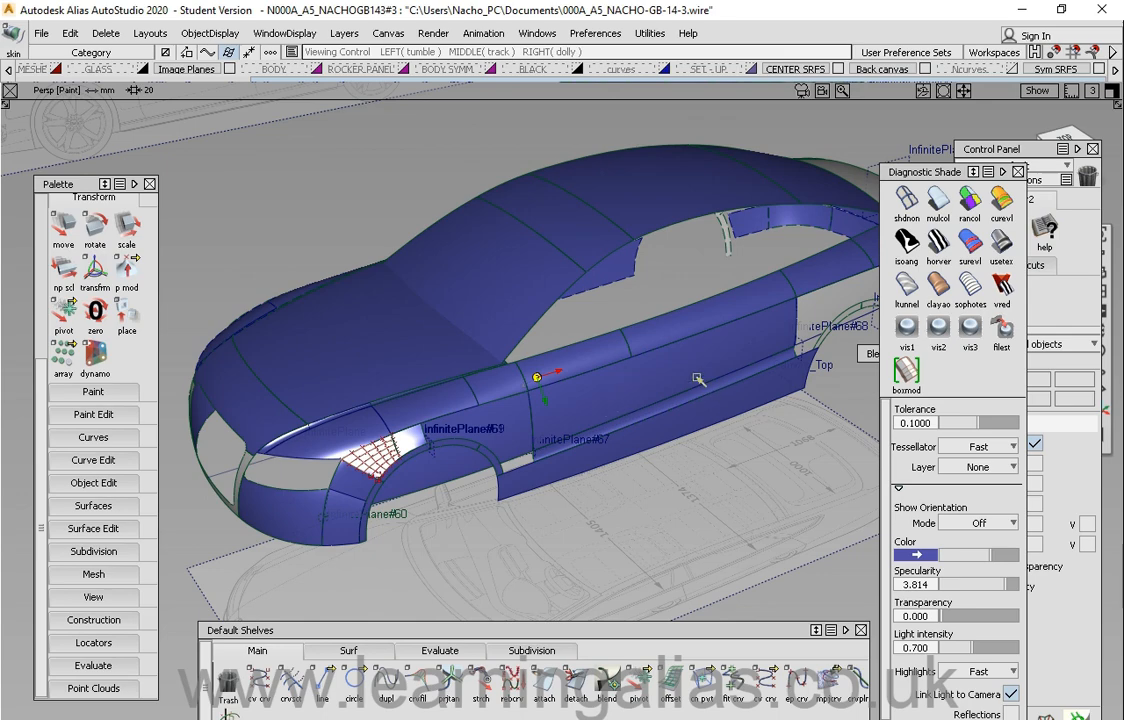
# Step: Tumble and track around the car body to inspect the front wheel arch and side surfaces
pyautogui.keyDown('alt'); pyautogui.keyDown('shift'); pyautogui.moveTo(658, 379); pyautogui.dragTo(466, 395); pyautogui.keyUp('shift'); pyautogui.keyUp('alt')
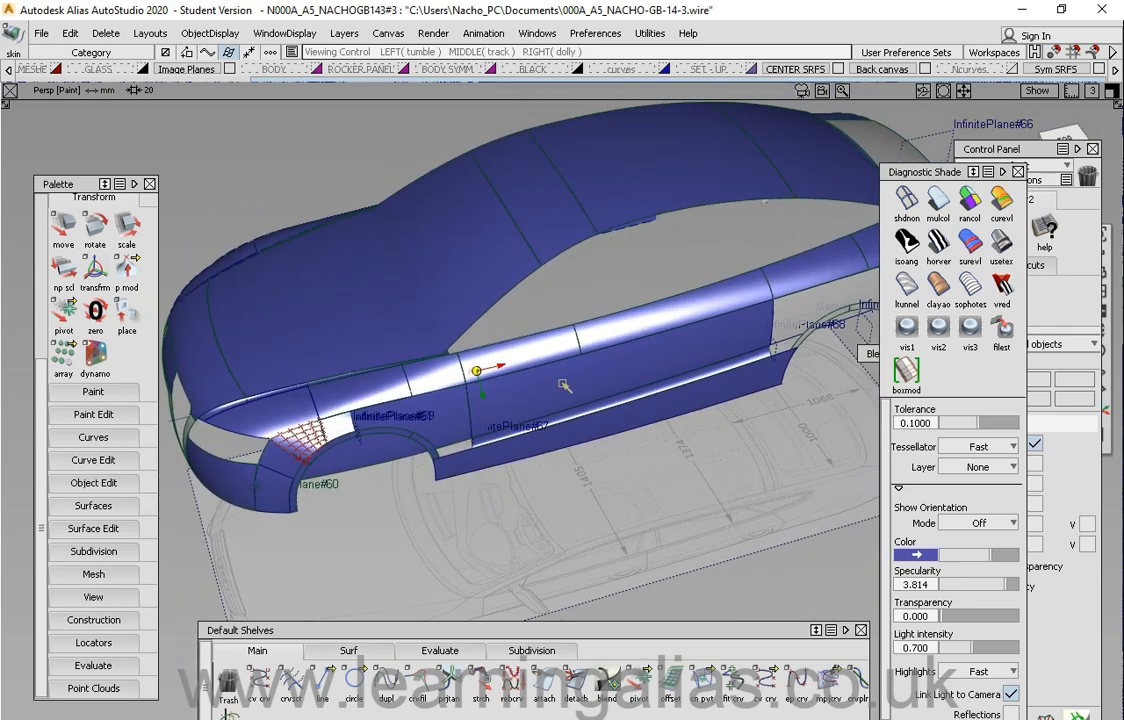
pyautogui.moveTo(568, 383)
pyautogui.keyDown('alt'); pyautogui.keyDown('shift'); pyautogui.mouseDown(button='right')
pyautogui.moveTo(562, 345)
pyautogui.moveTo(563, 397)
pyautogui.moveTo(575, 384)
pyautogui.mouseUp(button='right'); pyautogui.keyUp('shift'); pyautogui.keyUp('alt')
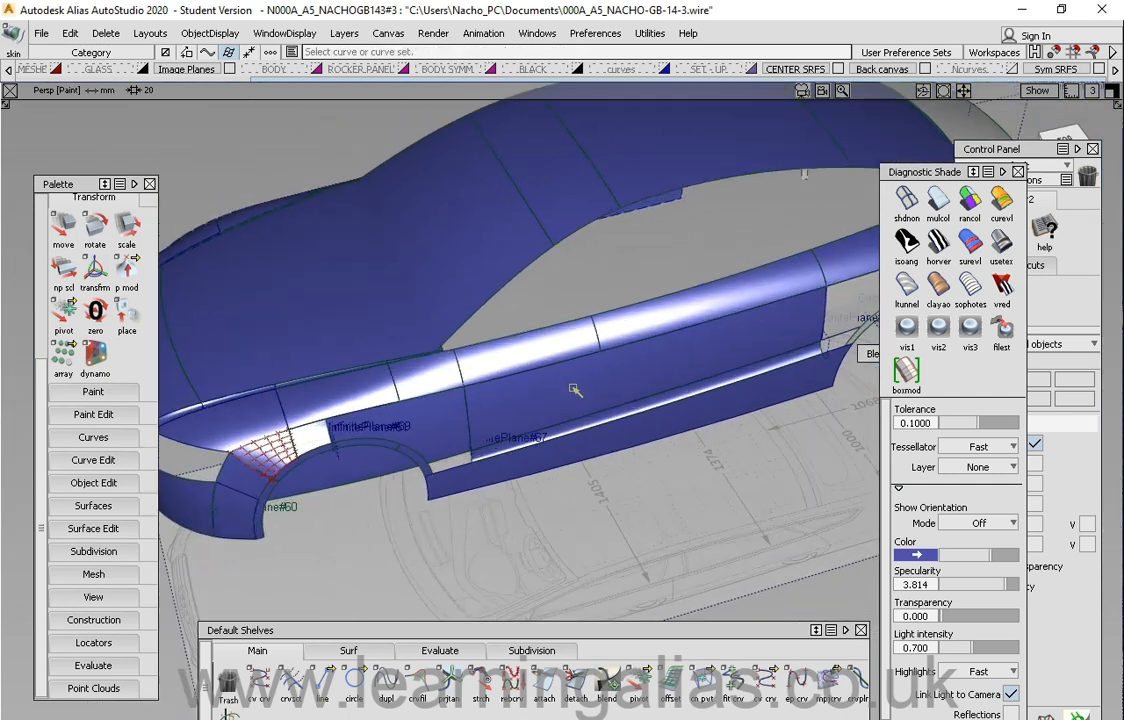
pyautogui.hotkey('alt', 'shift')
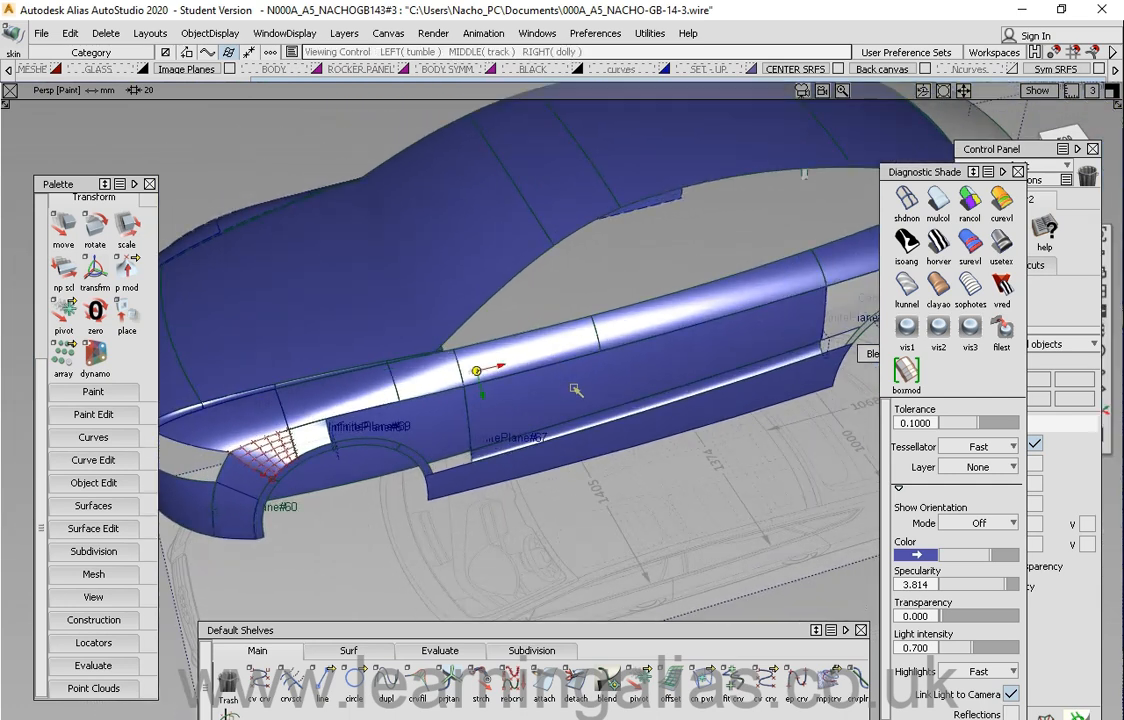
pyautogui.keyDown('alt'); pyautogui.keyDown('shift'); pyautogui.click(479, 243); pyautogui.keyUp('shift'); pyautogui.keyUp('alt')
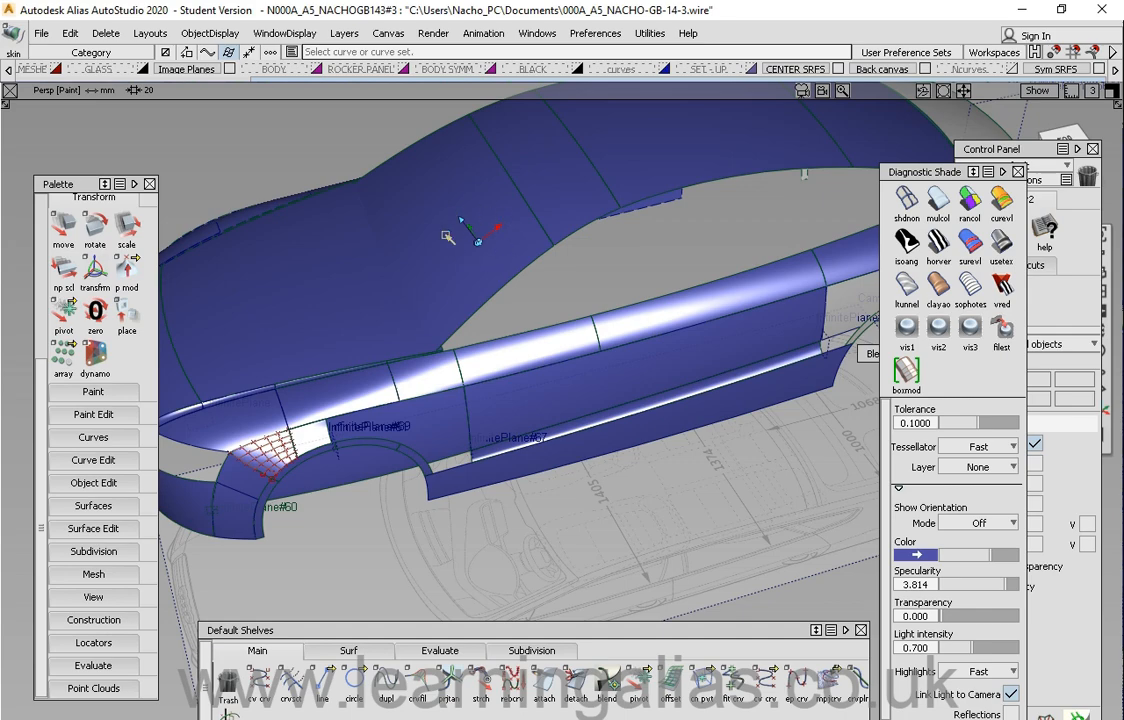
pyautogui.keyDown('alt'); pyautogui.keyDown('shift'); pyautogui.click(378, 314); pyautogui.keyUp('shift'); pyautogui.keyUp('alt')
pyautogui.keyDown('alt'); pyautogui.keyDown('shift'); pyautogui.moveTo(372, 318); pyautogui.dragTo(627, 284); pyautogui.keyUp('shift'); pyautogui.keyUp('alt')
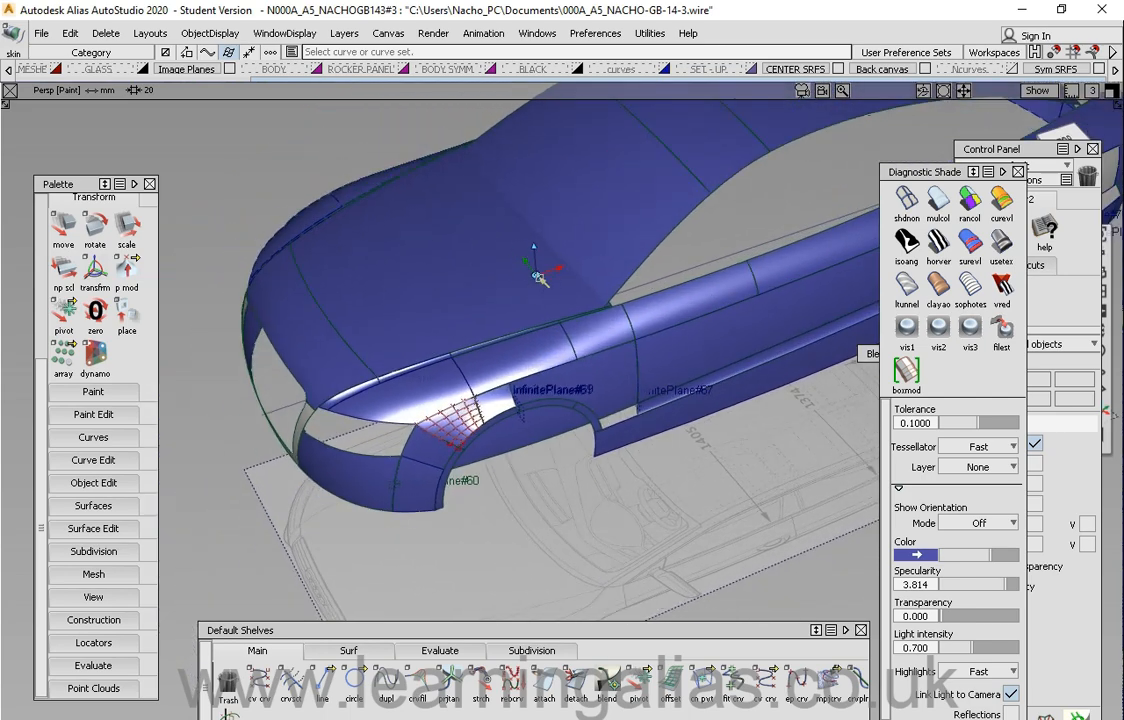
pyautogui.keyDown('alt'); pyautogui.keyDown('shift'); pyautogui.moveTo(502, 404); pyautogui.dragTo(533, 357); pyautogui.keyUp('shift'); pyautogui.keyUp('alt')
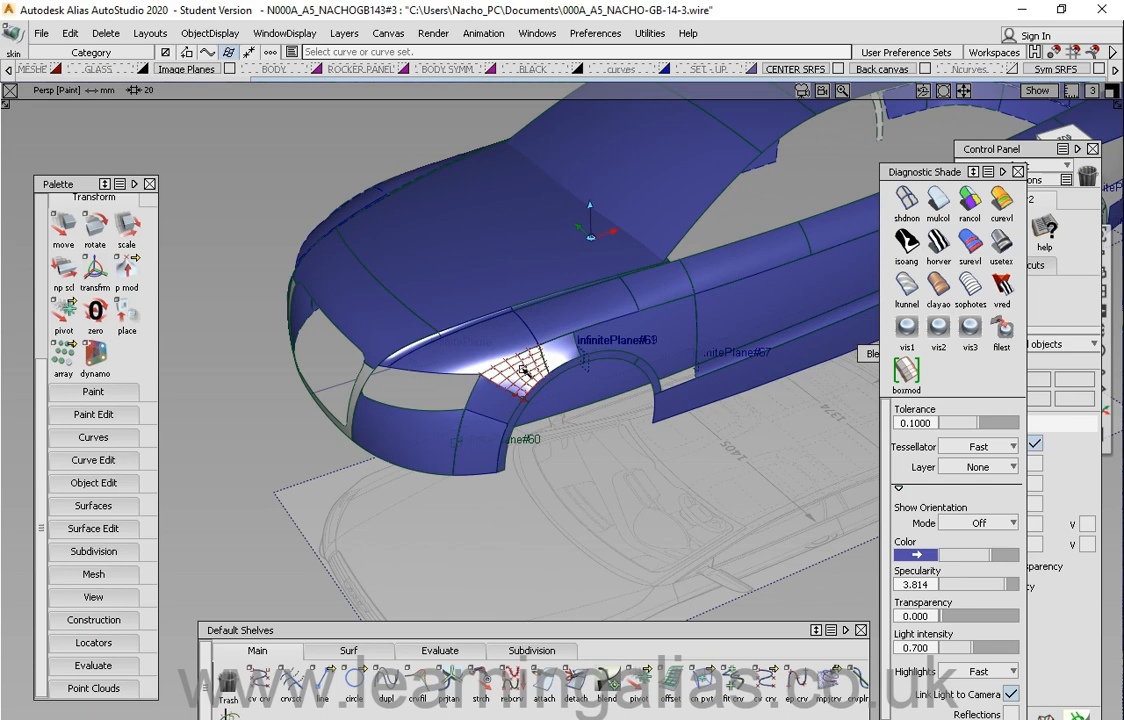
pyautogui.click(522, 376)
pyautogui.keyDown('alt'); pyautogui.keyDown('shift'); pyautogui.moveTo(470, 355); pyautogui.dragTo(620, 330); pyautogui.keyUp('shift'); pyautogui.keyUp('alt')
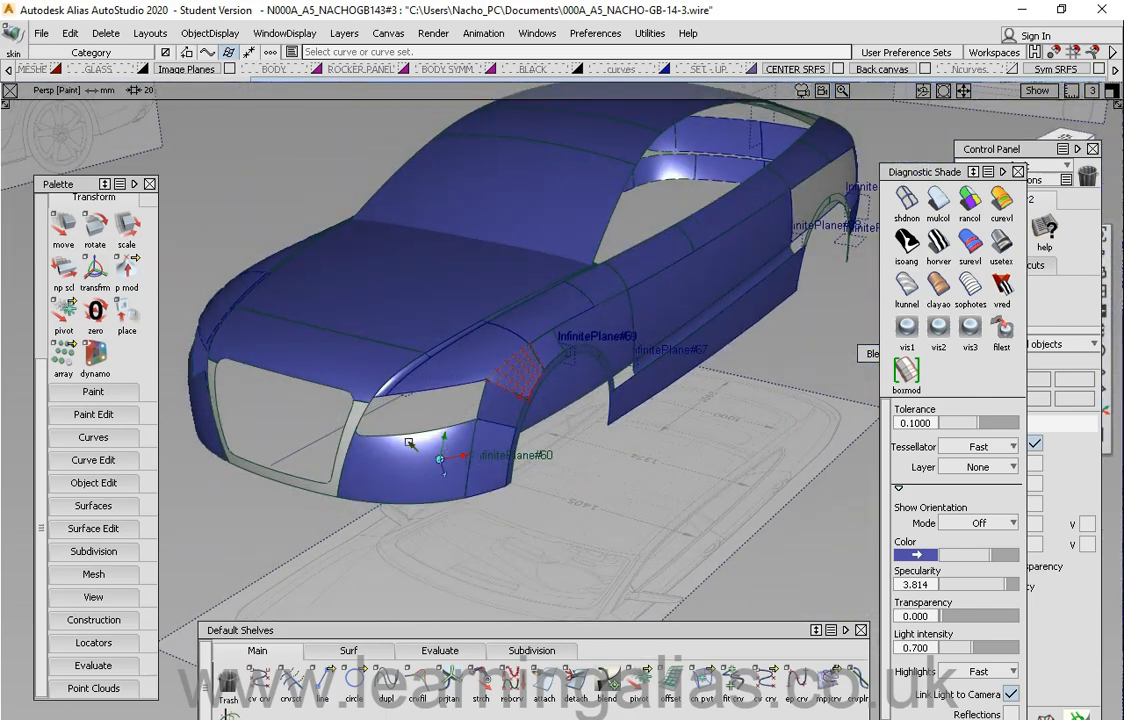
pyautogui.keyDown('alt'); pyautogui.keyDown('shift'); pyautogui.moveTo(398, 456); pyautogui.dragTo(772, 343); pyautogui.keyUp('shift'); pyautogui.keyUp('alt')
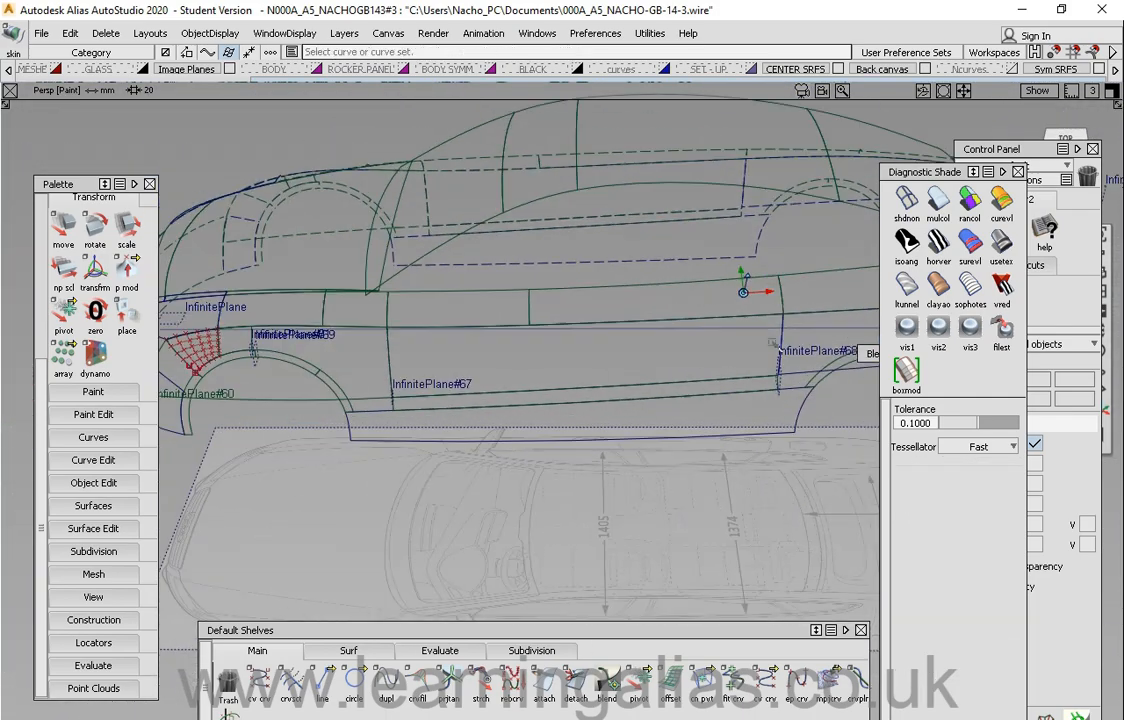
pyautogui.click(483, 321)
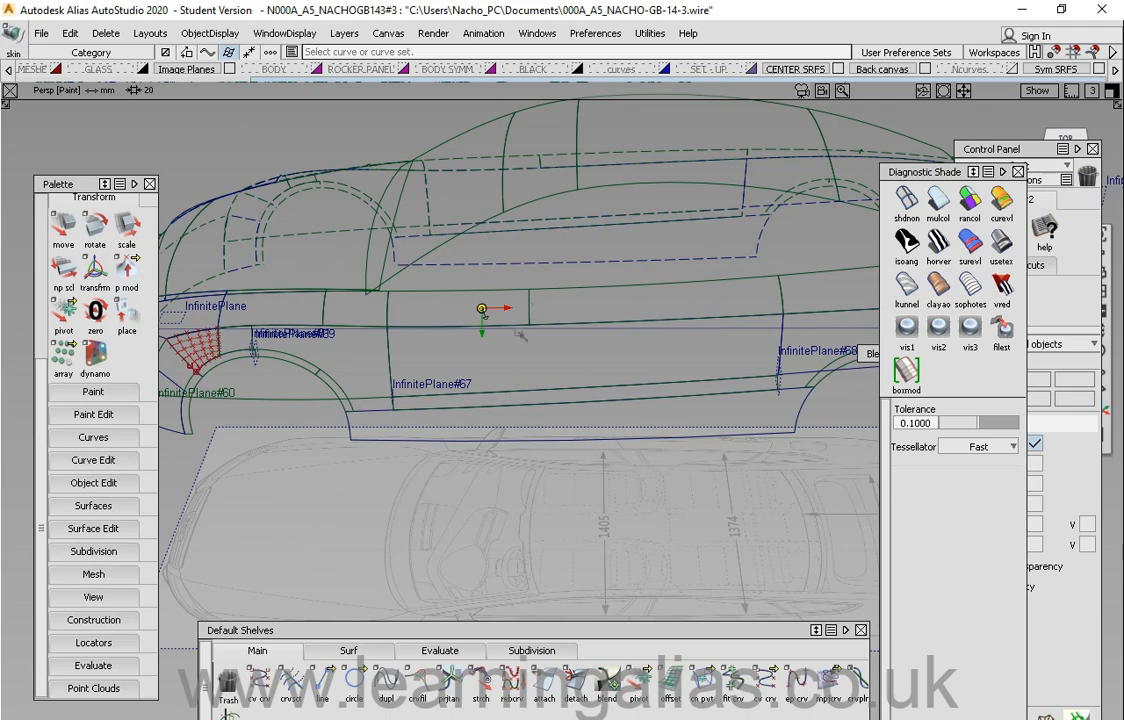
pyautogui.keyDown('alt'); pyautogui.keyDown('shift'); pyautogui.moveTo(521, 334); pyautogui.dragTo(613, 309, button='middle'); pyautogui.keyUp('shift'); pyautogui.keyUp('alt')
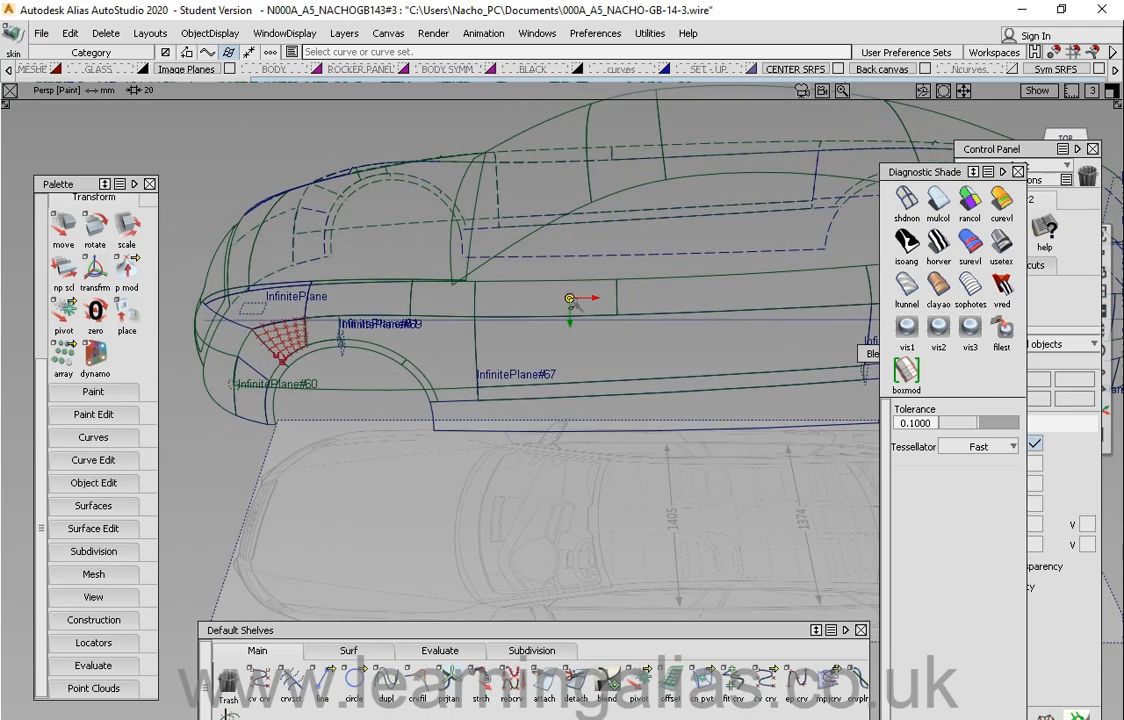
pyautogui.moveTo(577, 302)
pyautogui.keyDown('alt'); pyautogui.keyDown('shift'); pyautogui.mouseDown()
pyautogui.moveTo(547, 334)
pyautogui.moveTo(753, 351)
pyautogui.moveTo(532, 319)
pyautogui.moveTo(634, 332)
pyautogui.moveTo(560, 292)
pyautogui.mouseUp(); pyautogui.keyUp('shift'); pyautogui.keyUp('alt')
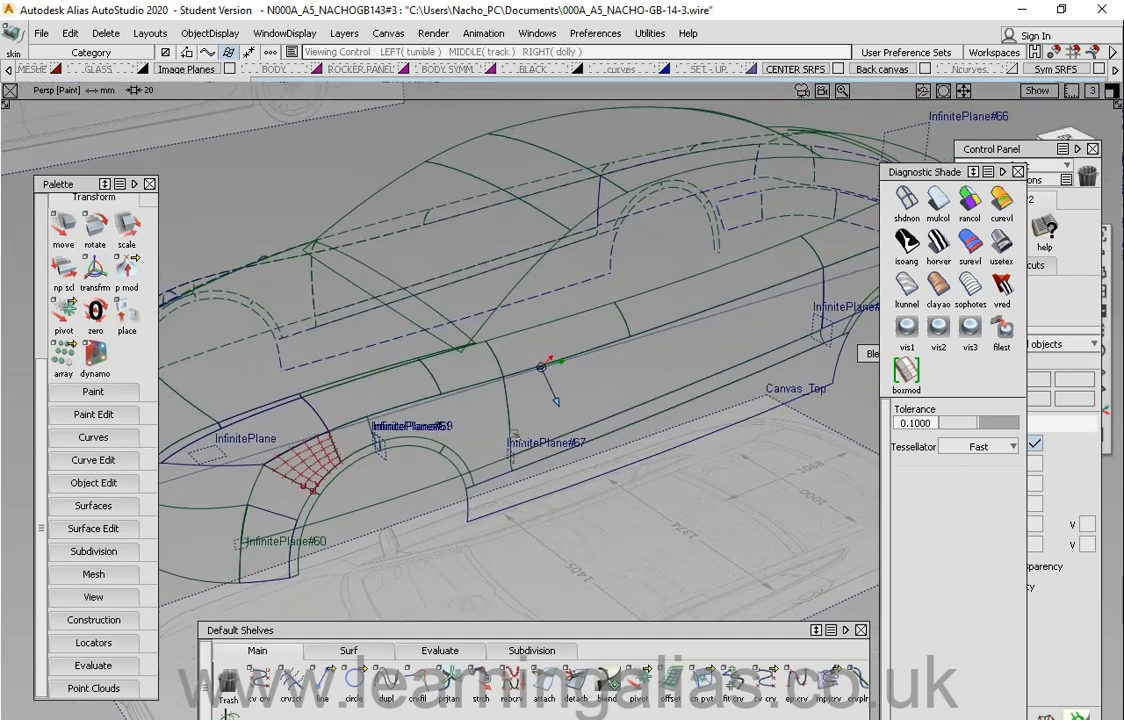
pyautogui.keyDown('alt'); pyautogui.keyDown('shift'); pyautogui.moveTo(515, 436); pyautogui.dragTo(436, 400); pyautogui.keyUp('shift'); pyautogui.keyUp('alt')
# Step: Move the Default Shelves window higher up in the Persp view
pyautogui.moveTo(479, 633); pyautogui.dragTo(469, 604)
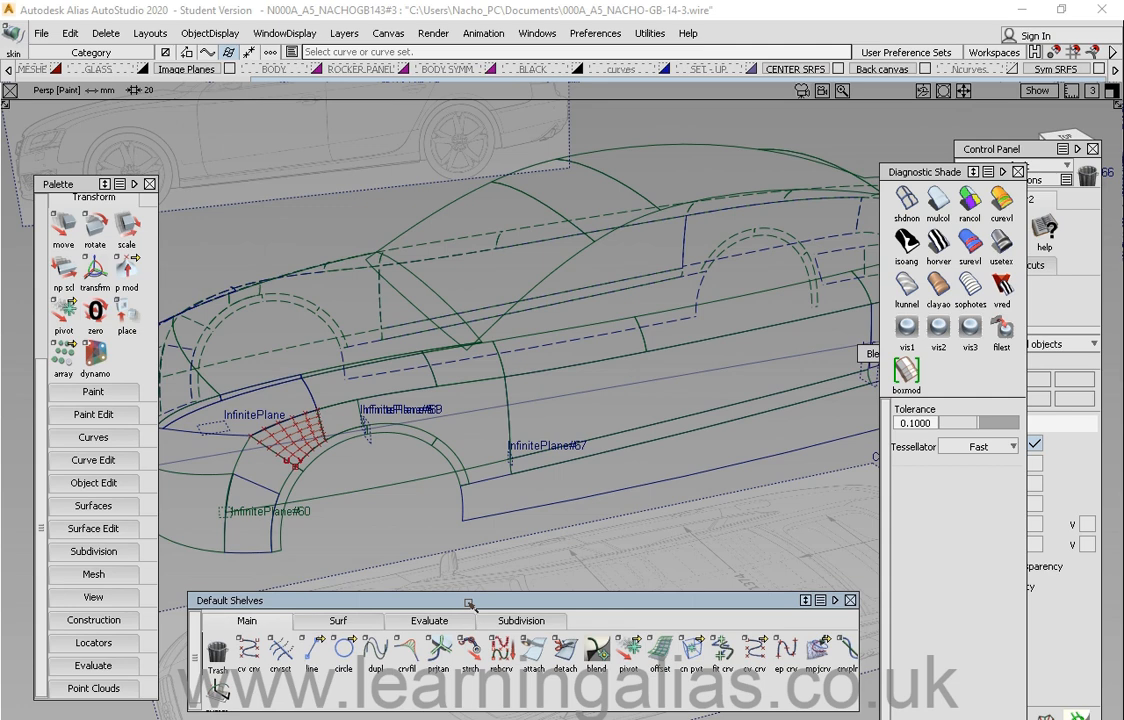
pyautogui.moveTo(466, 601); pyautogui.dragTo(464, 569)
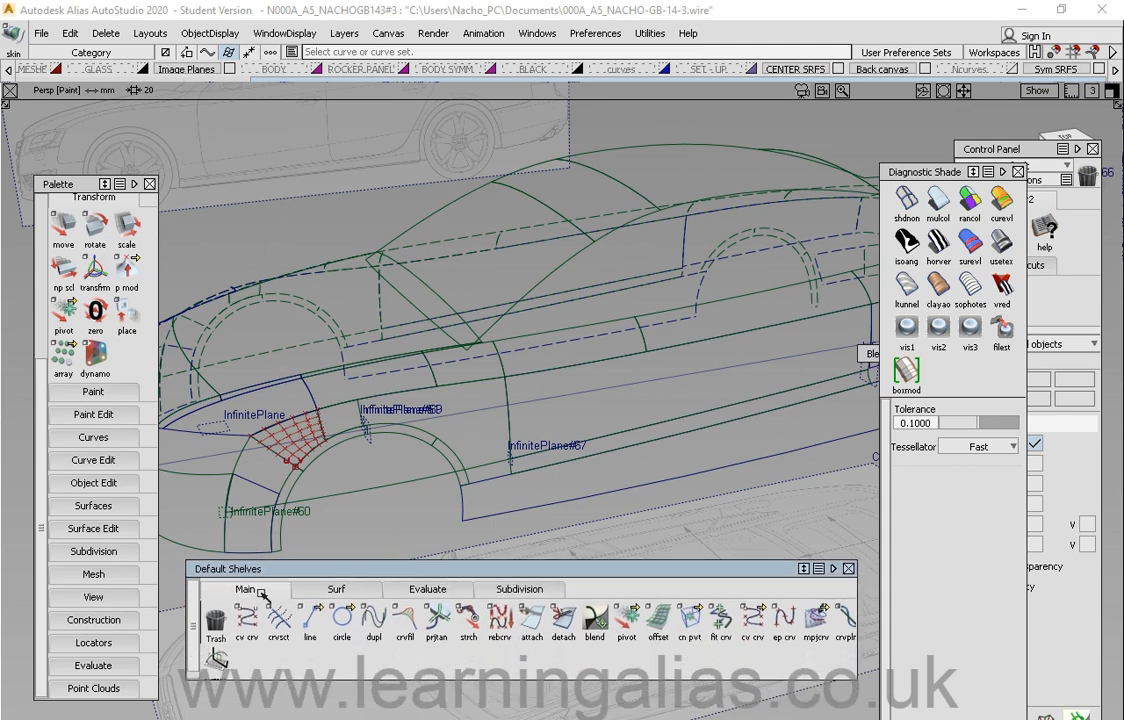
pyautogui.moveTo(269, 569); pyautogui.dragTo(270, 576)
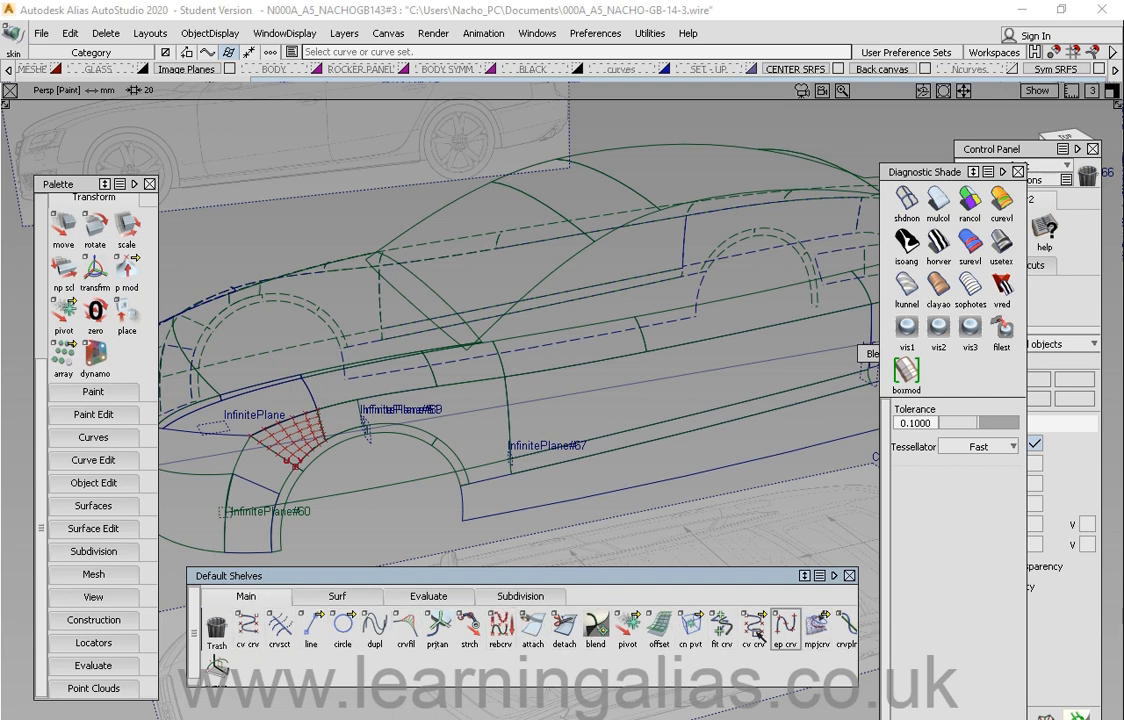
pyautogui.moveTo(279, 578); pyautogui.dragTo(283, 577)
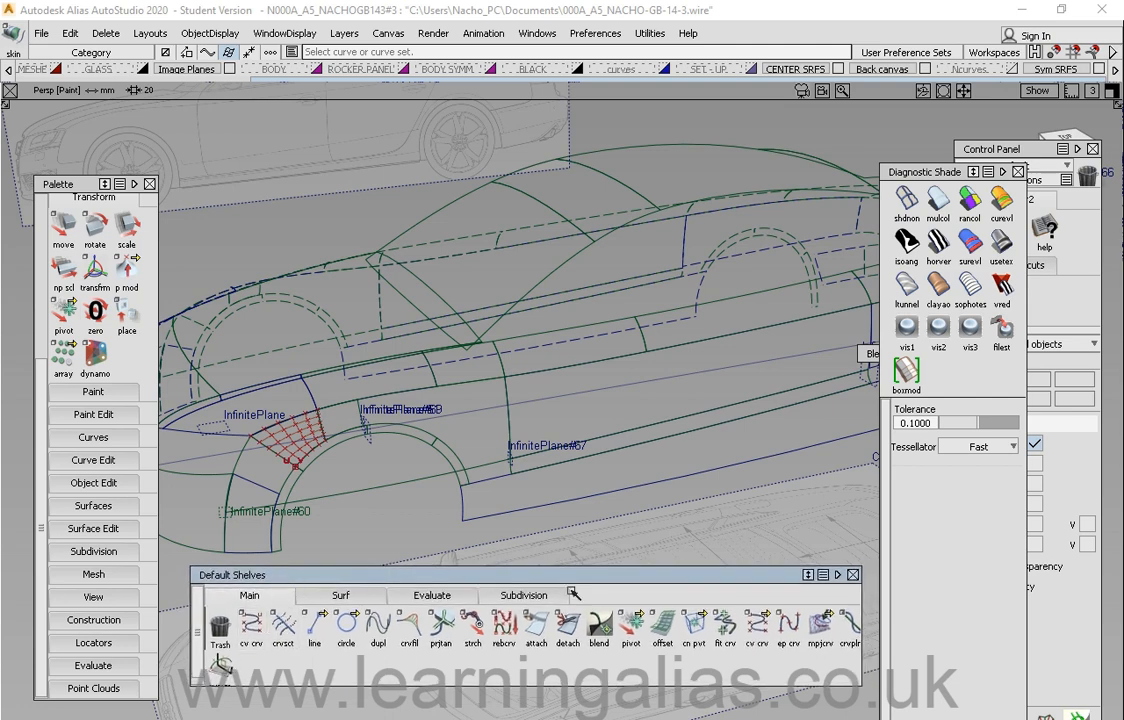
pyautogui.moveTo(519, 580); pyautogui.dragTo(501, 561)
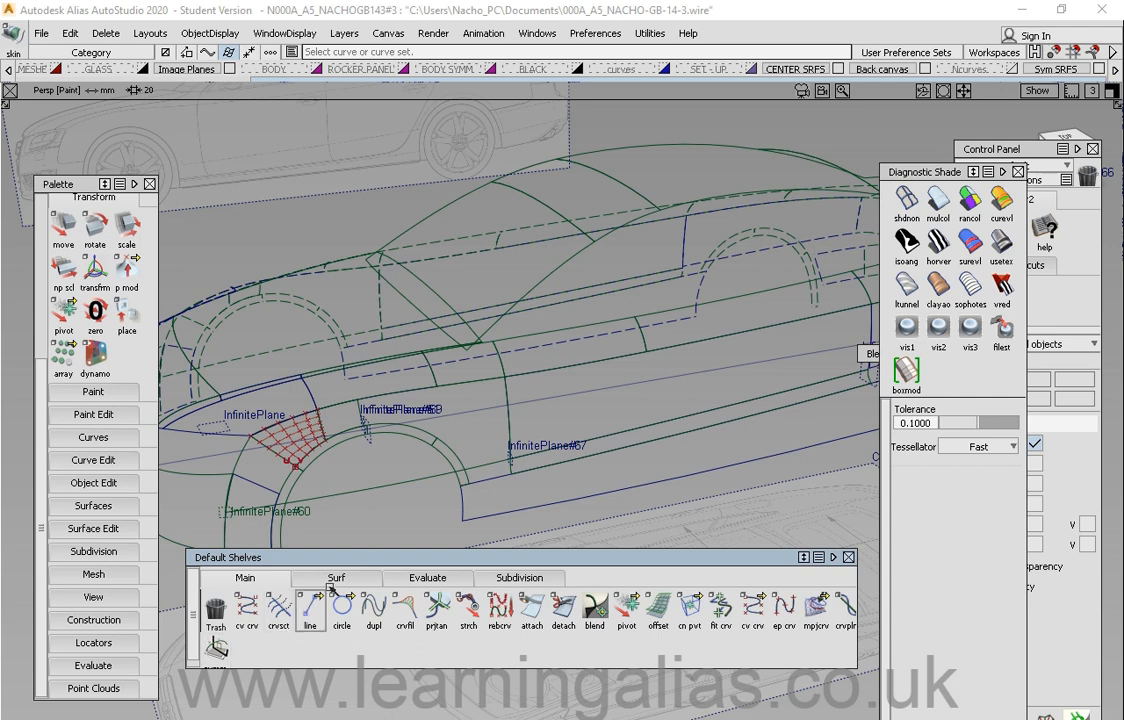
# Step: Switch through the Surf, Evaluate and Subdivision shelf tabs and nudge the shelf window
pyautogui.click(336, 579)
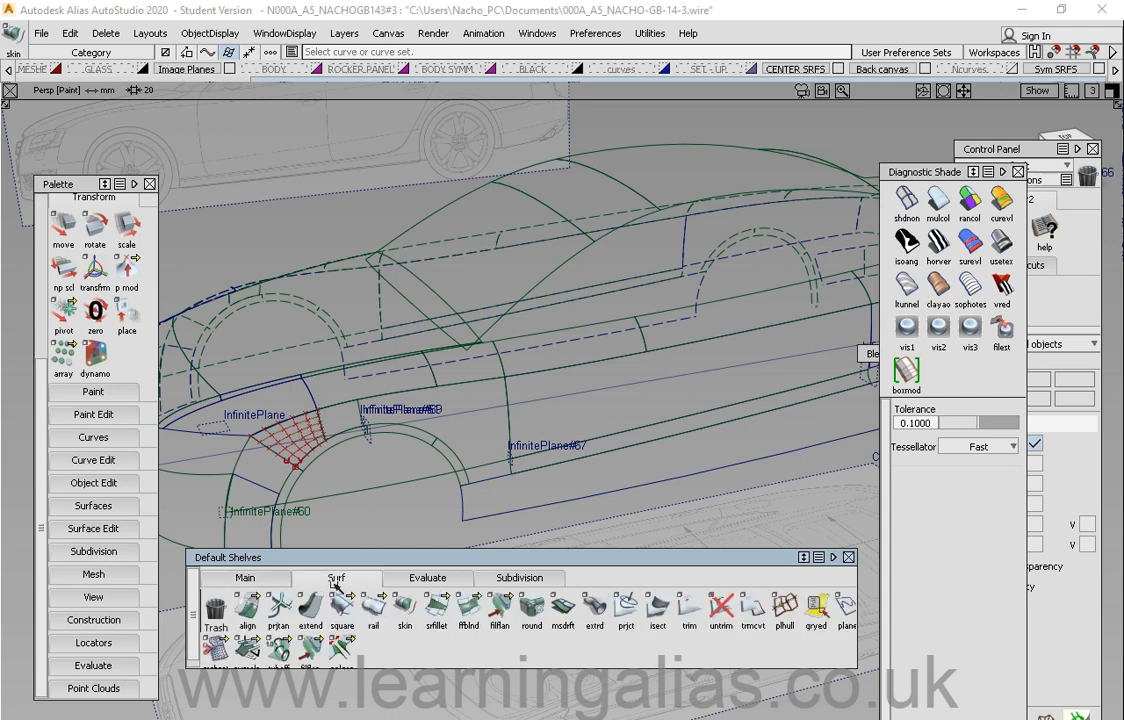
pyautogui.click(425, 578)
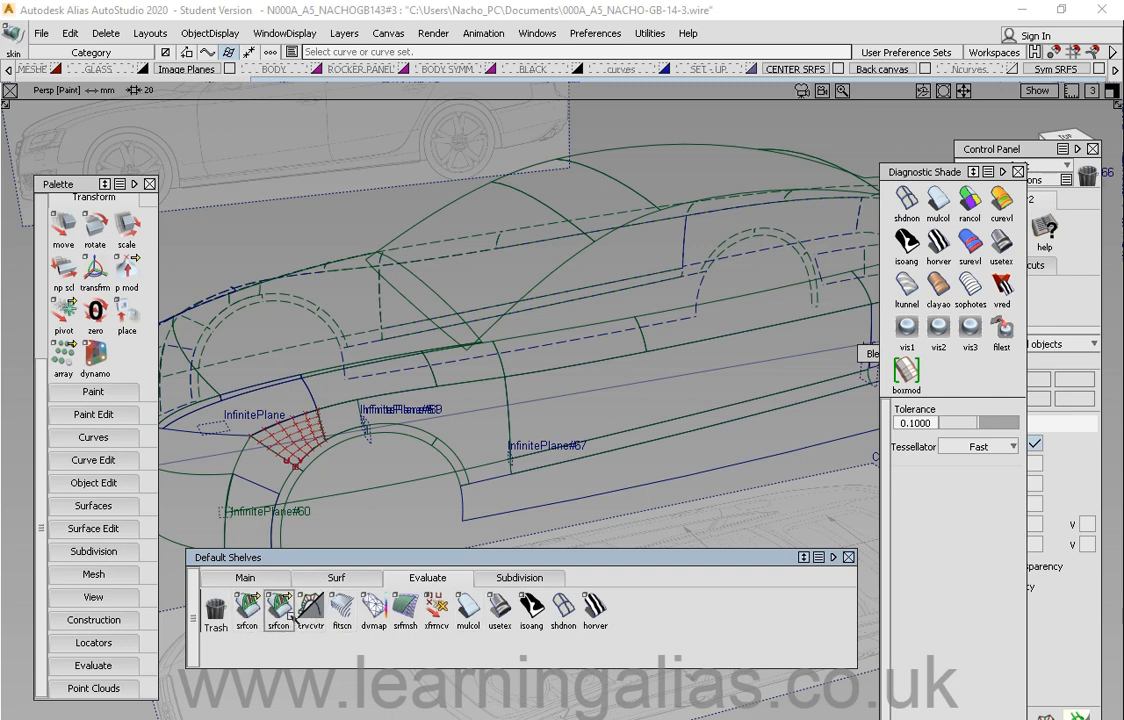
pyautogui.click(519, 579)
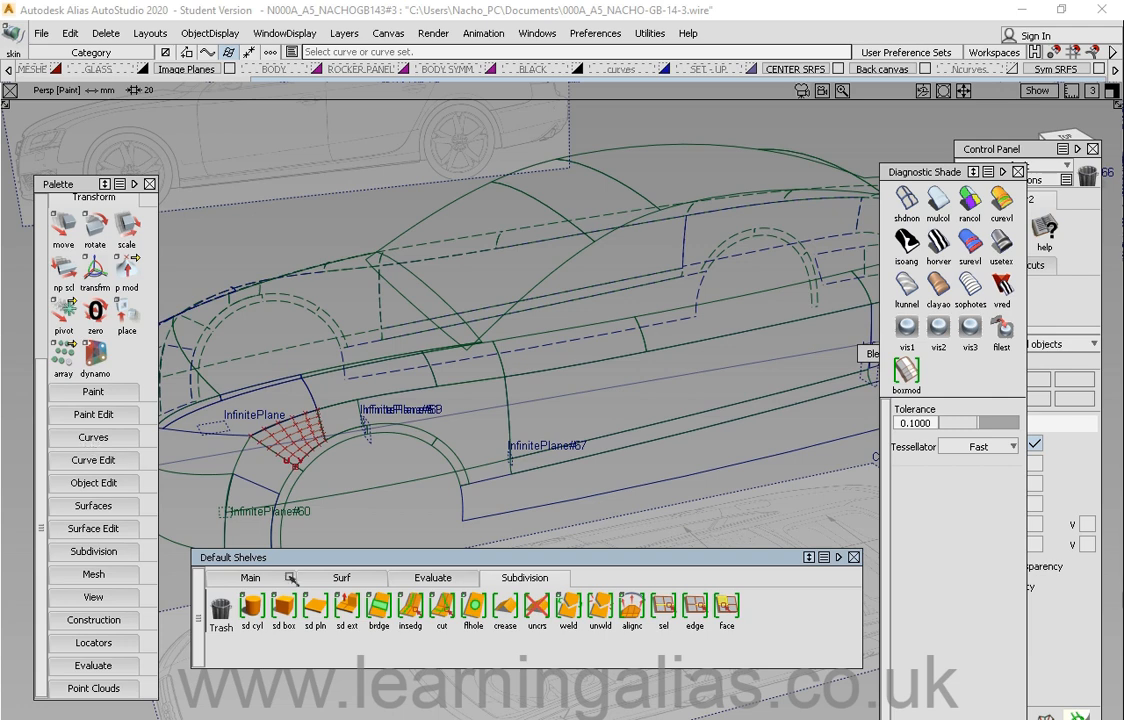
pyautogui.moveTo(409, 559); pyautogui.dragTo(401, 552)
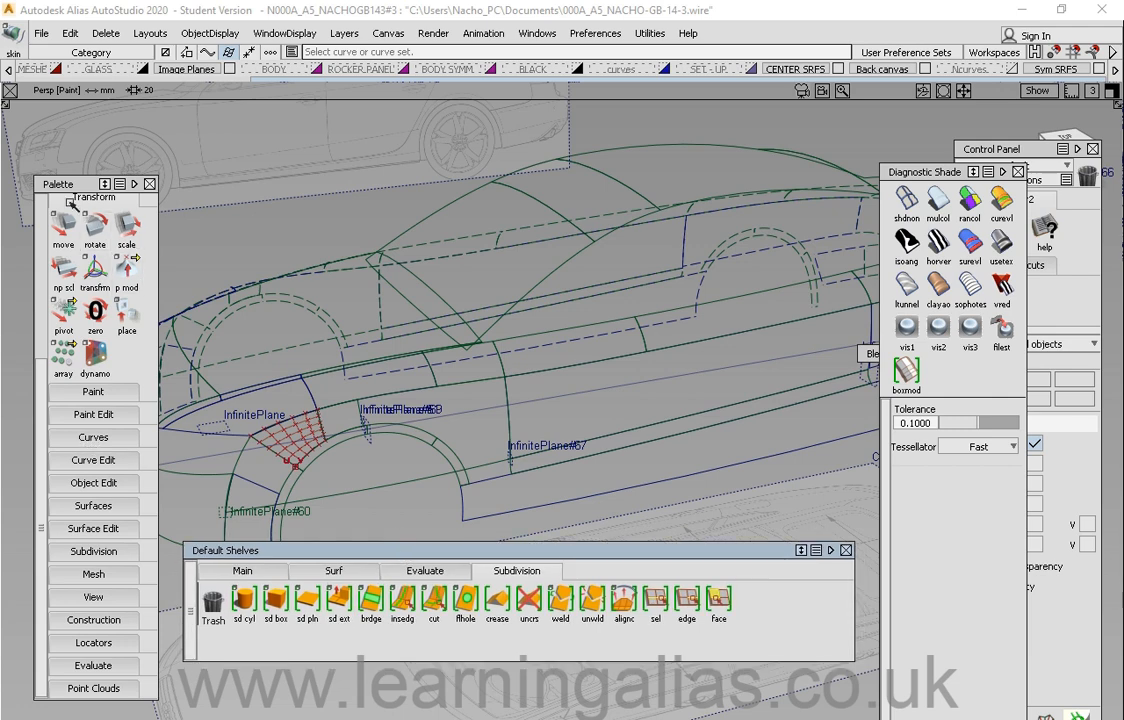
# Step: Move the Palette window up and expand its Surfaces section in place of Curves
pyautogui.moveTo(66, 180); pyautogui.dragTo(68, 152)
pyautogui.scroll(1, 97, 288)
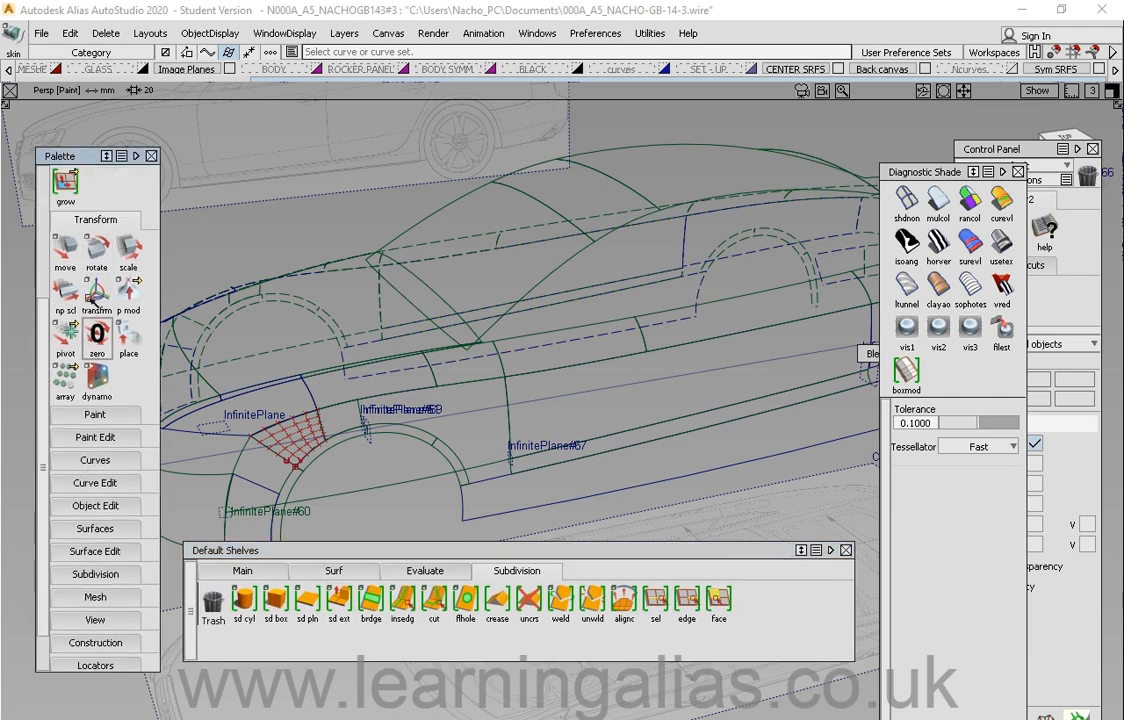
pyautogui.scroll(2, 120, 196)
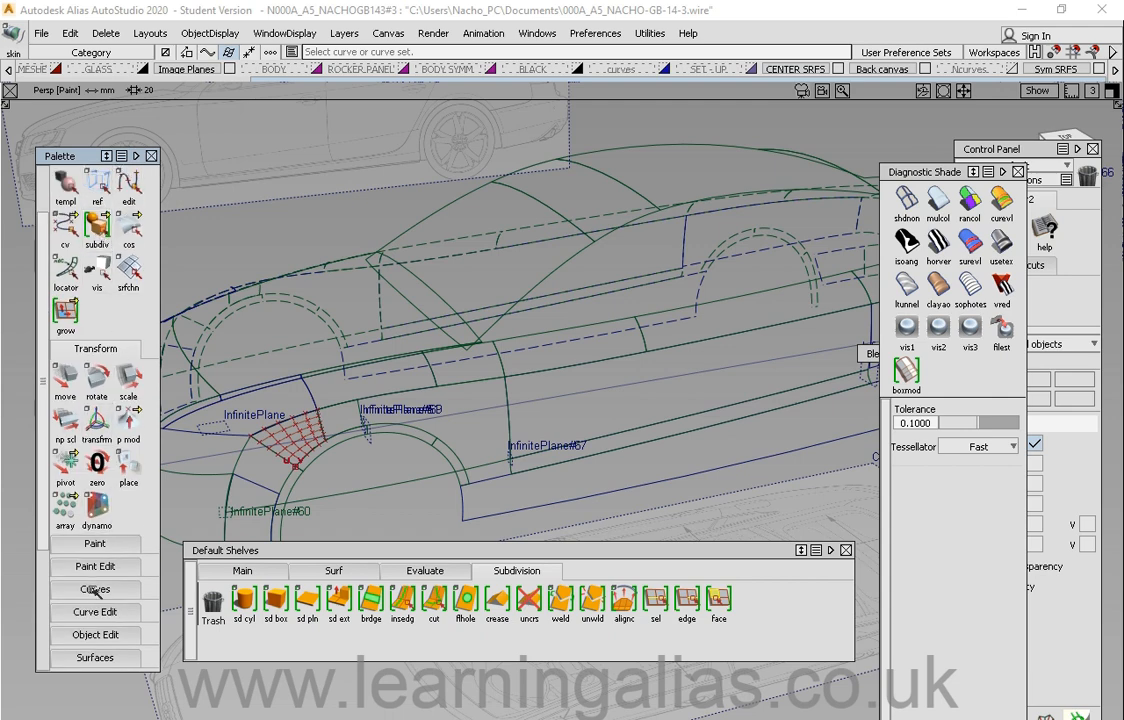
pyautogui.scroll(-3, 95, 598)
pyautogui.scroll(-1, 95, 597)
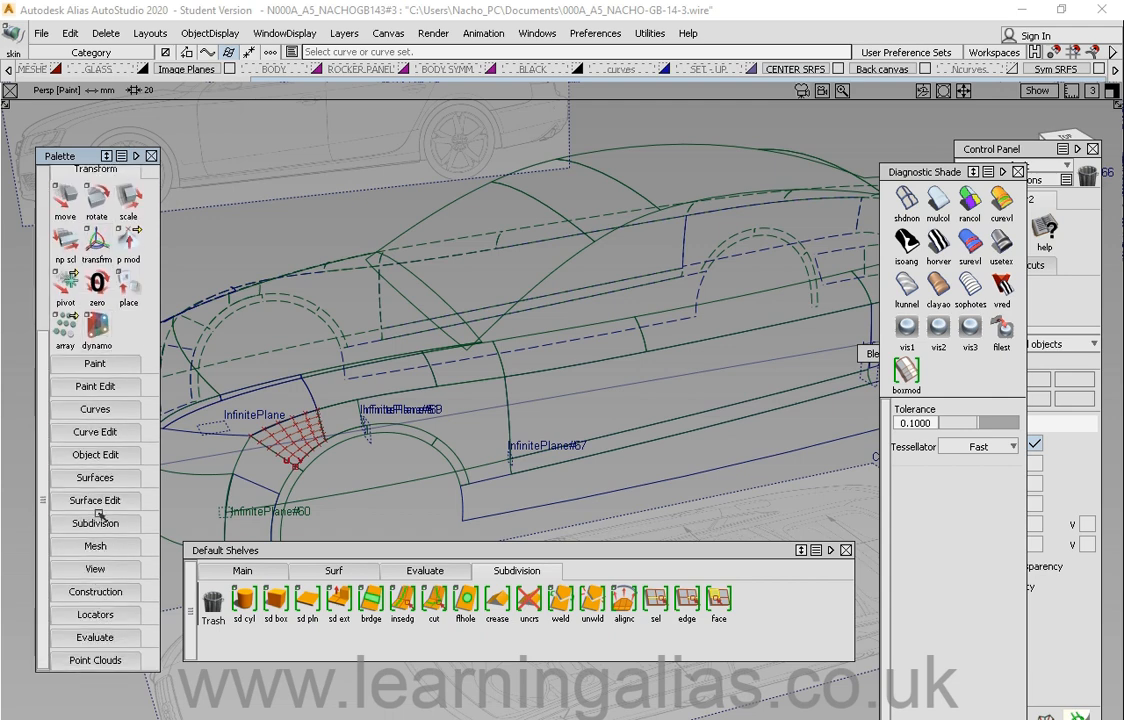
pyautogui.click(95, 409)
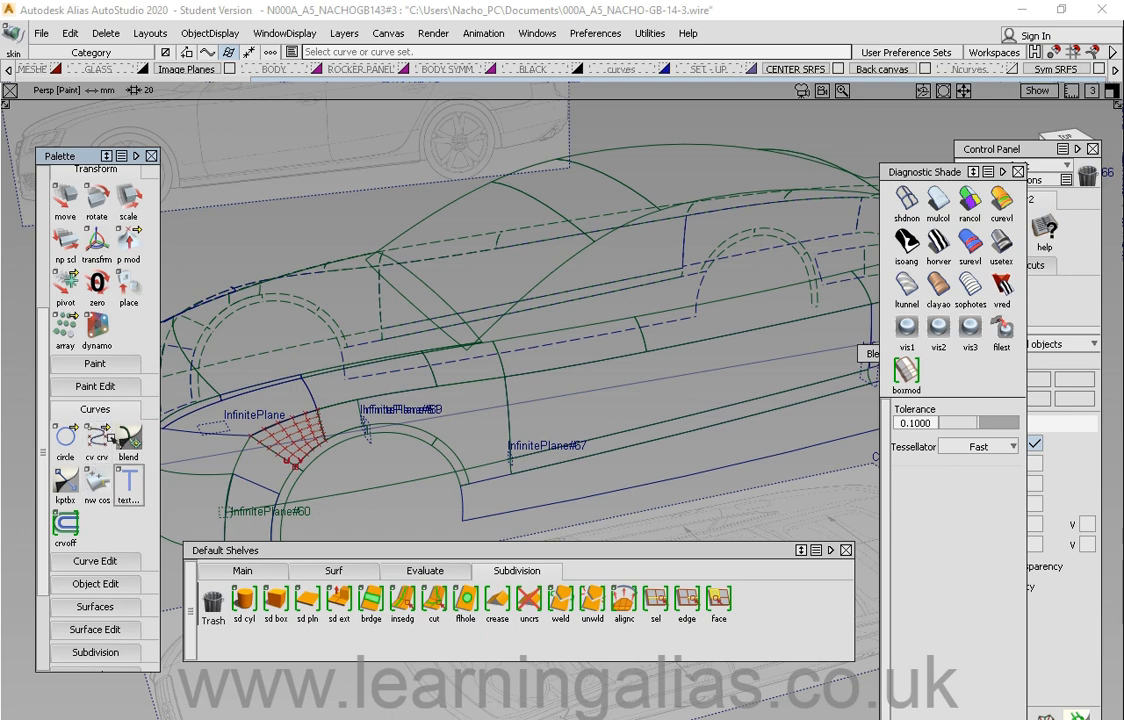
pyautogui.click(95, 409)
pyautogui.click(95, 478)
# Step: Create a new shelf tab named test and add the cv crv tool to it
pyautogui.moveTo(263, 551)
pyautogui.mouseDown()
pyautogui.moveTo(264, 575)
pyautogui.moveTo(263, 566)
pyautogui.mouseUp()
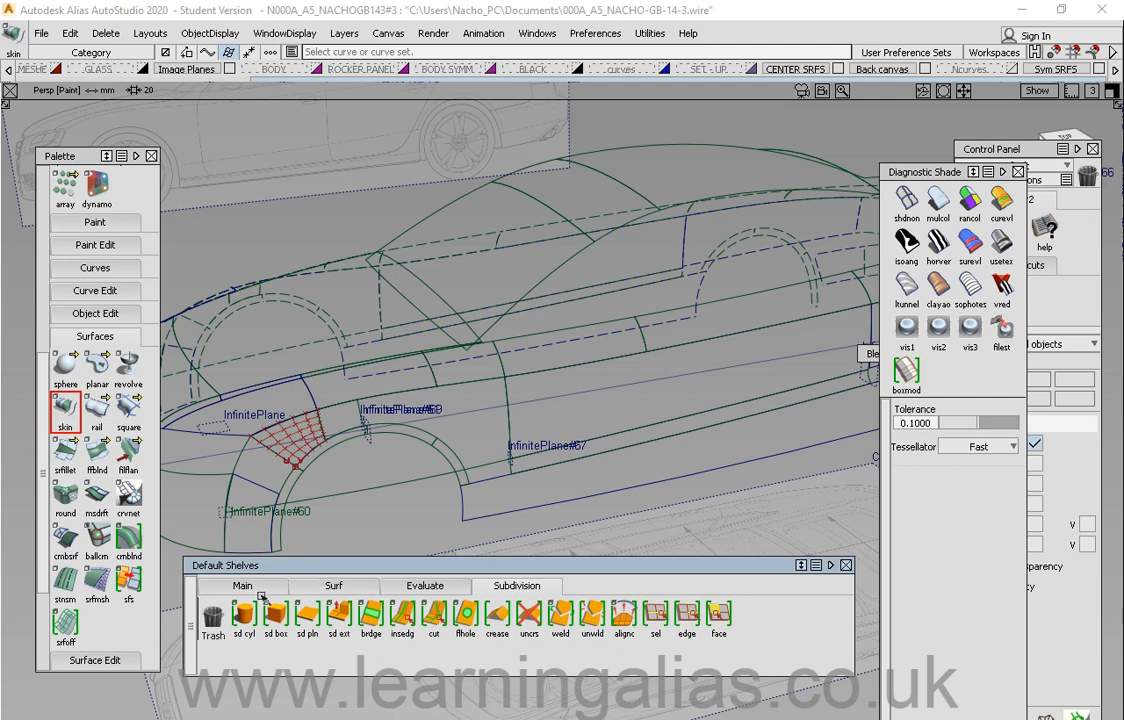
pyautogui.click(333, 586)
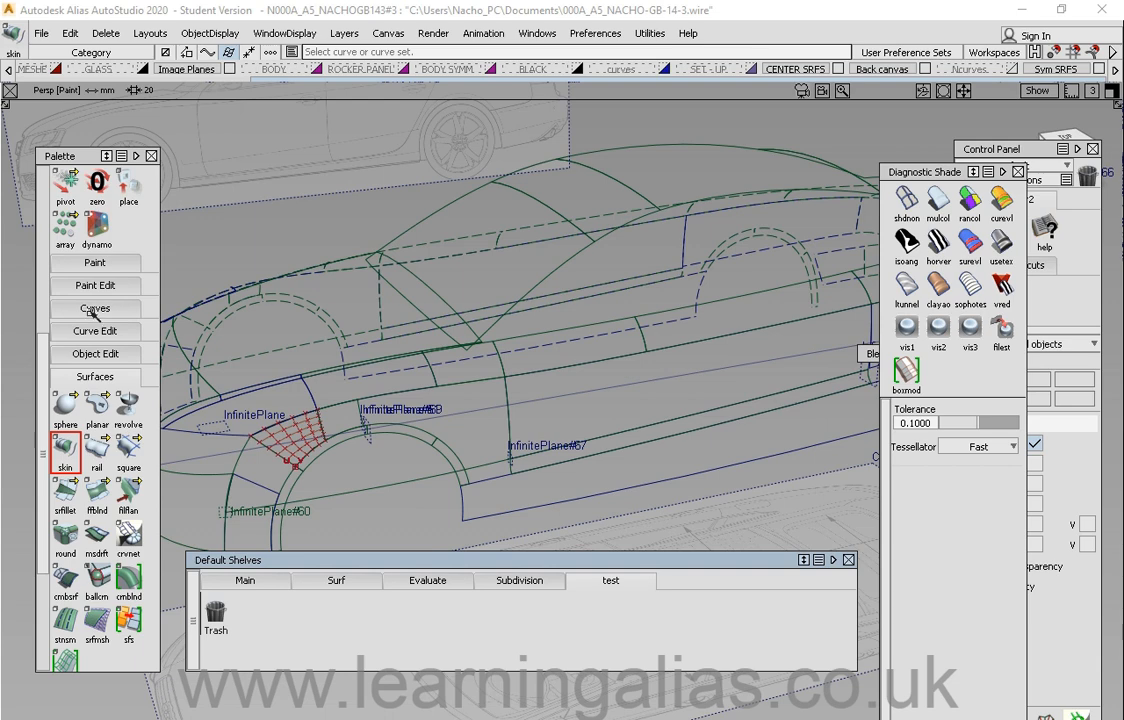
pyautogui.click(92, 310)
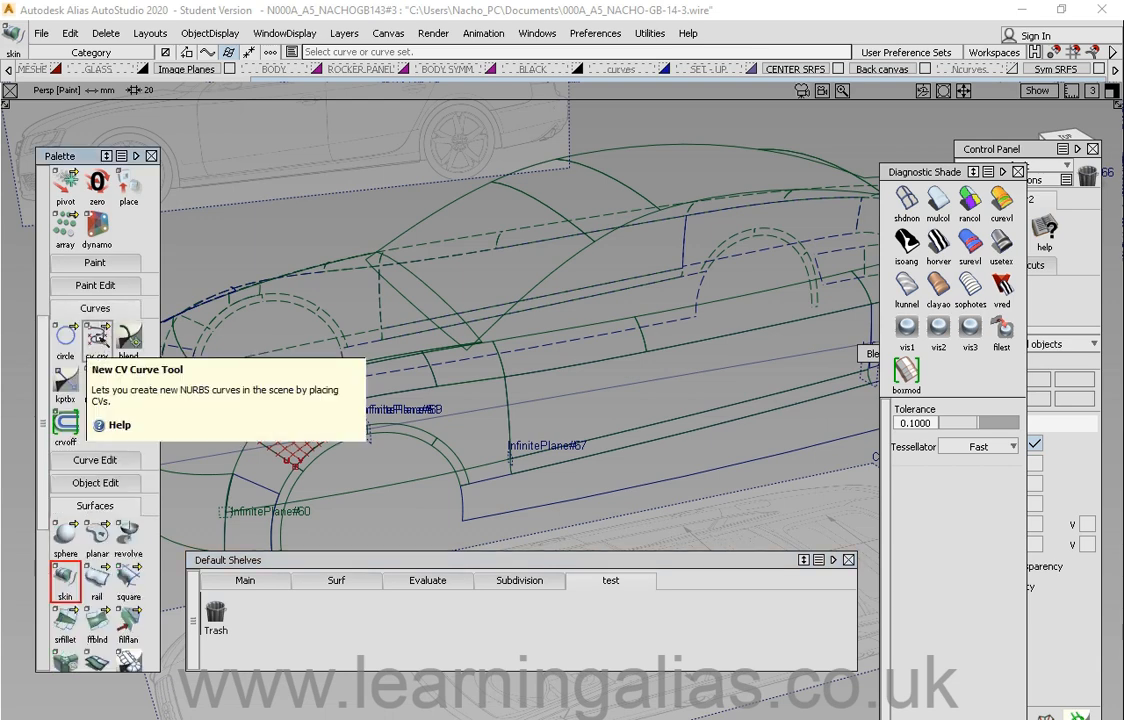
pyautogui.click(97, 338)
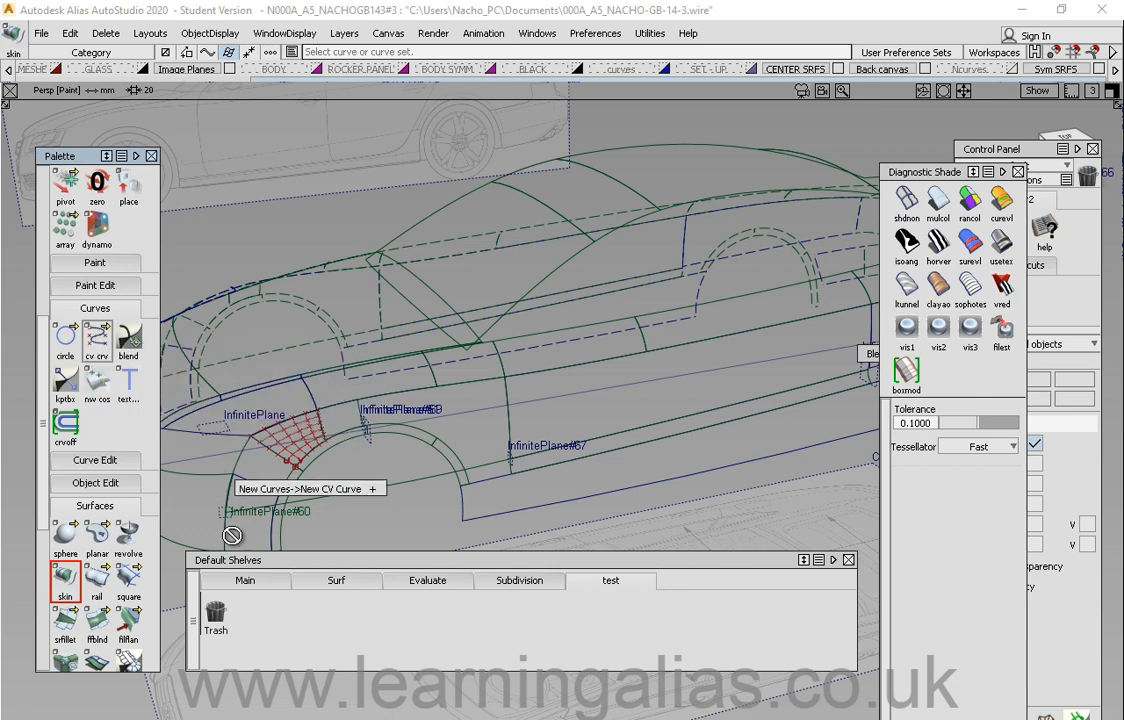
pyautogui.moveTo(272, 637); pyautogui.dragTo(258, 621, button='middle')
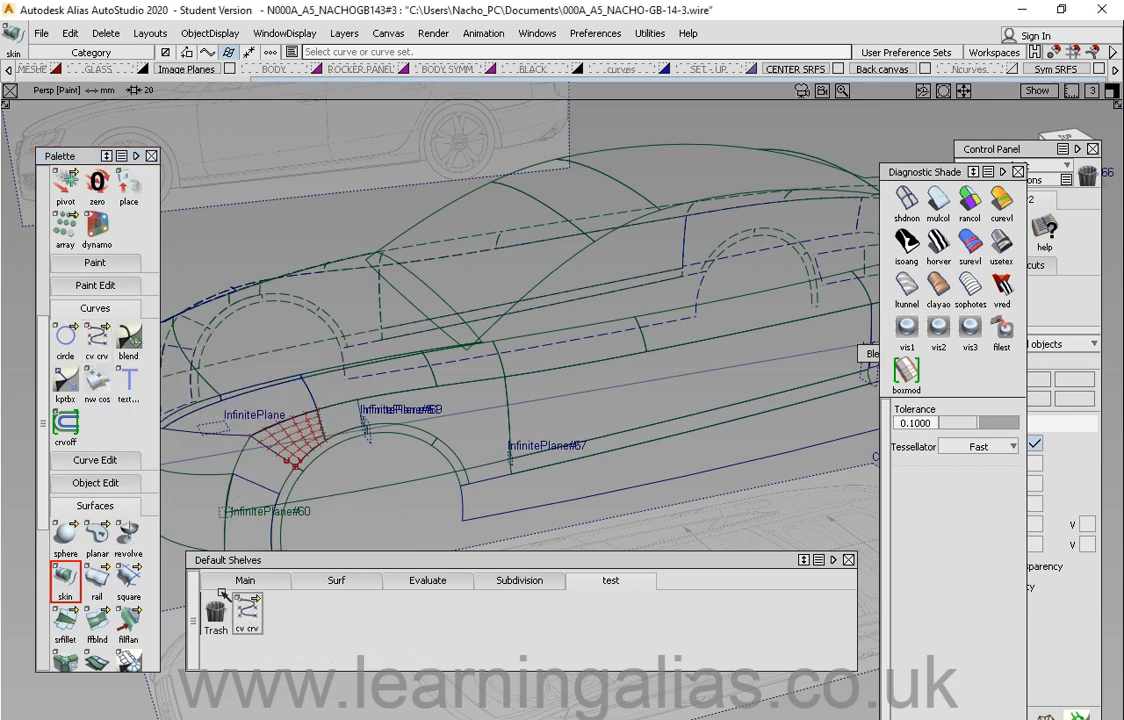
pyautogui.moveTo(296, 562)
pyautogui.mouseDown()
pyautogui.moveTo(310, 557)
pyautogui.moveTo(279, 561)
pyautogui.mouseUp()
# Step: Populate the test shelf with srffillet, sphere, fillflan and ffblnd tools arranged after cv crv
pyautogui.moveTo(79, 158); pyautogui.dragTo(79, 153)
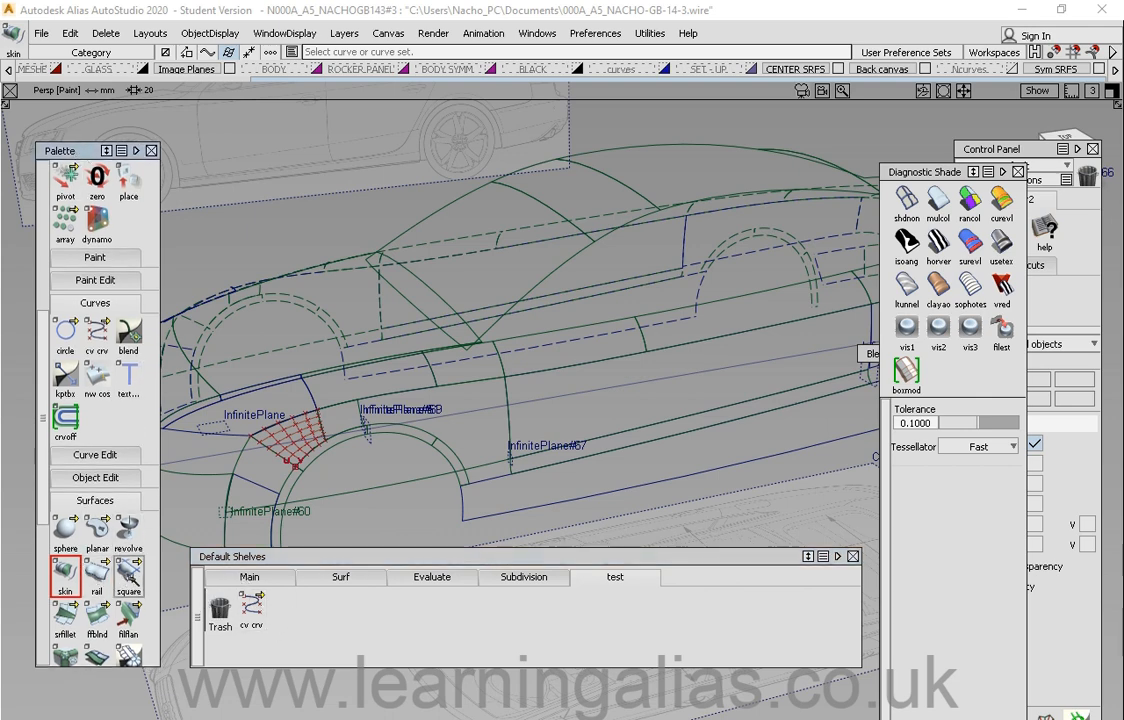
pyautogui.moveTo(128, 575); pyautogui.dragTo(285, 610, button='middle')
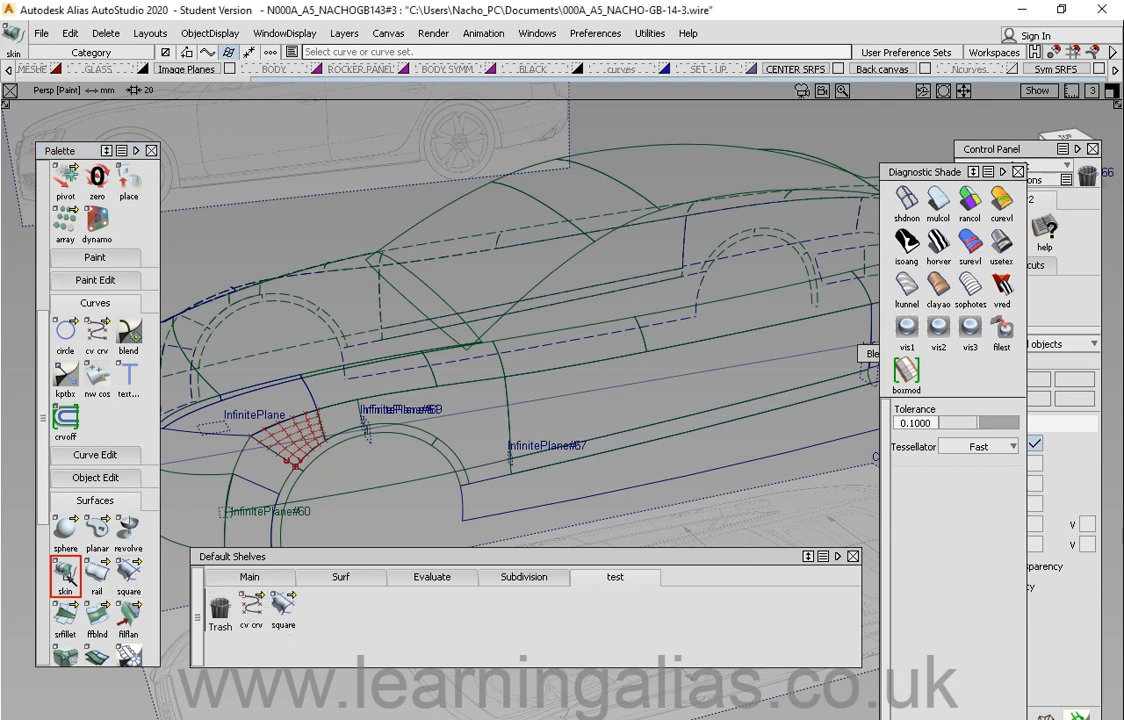
pyautogui.moveTo(68, 575); pyautogui.dragTo(339, 626, button='middle')
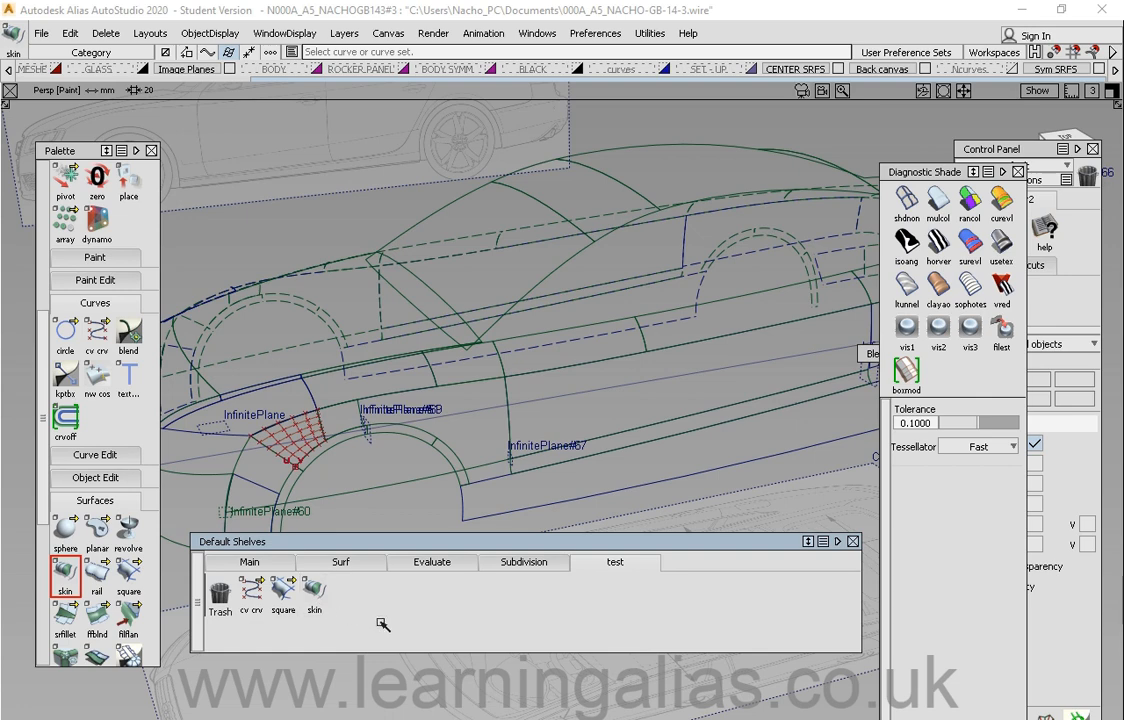
pyautogui.moveTo(314, 615); pyautogui.dragTo(225, 608, button='middle')
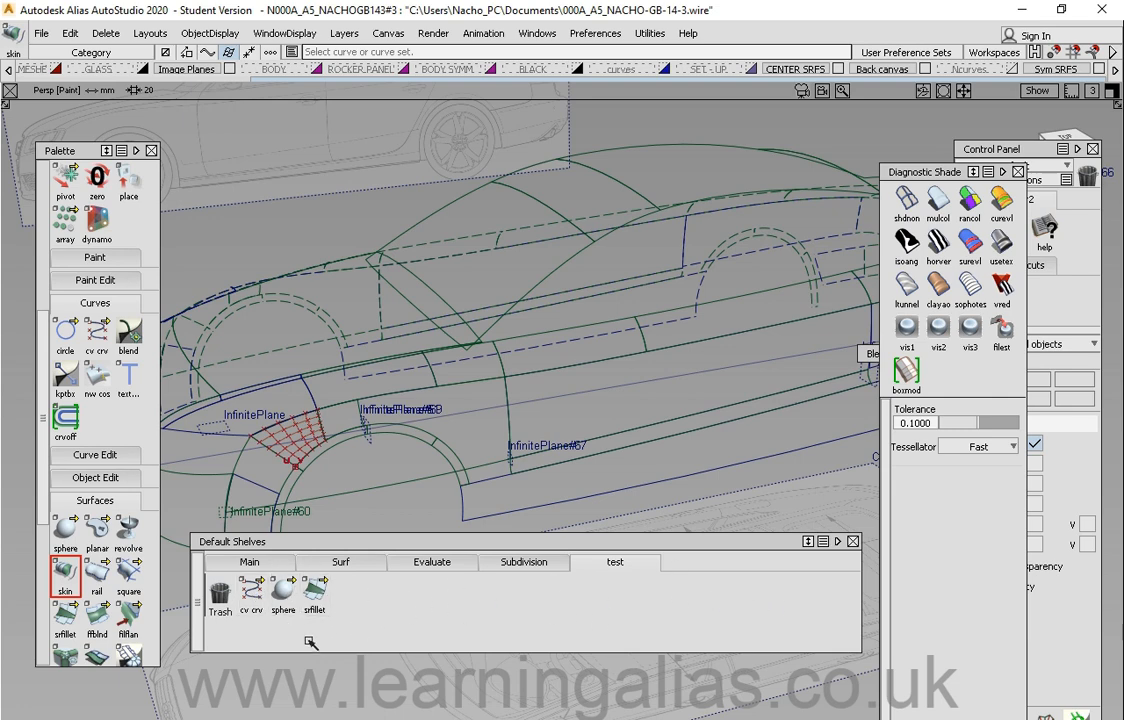
pyautogui.moveTo(283, 598); pyautogui.dragTo(340, 588, button='middle')
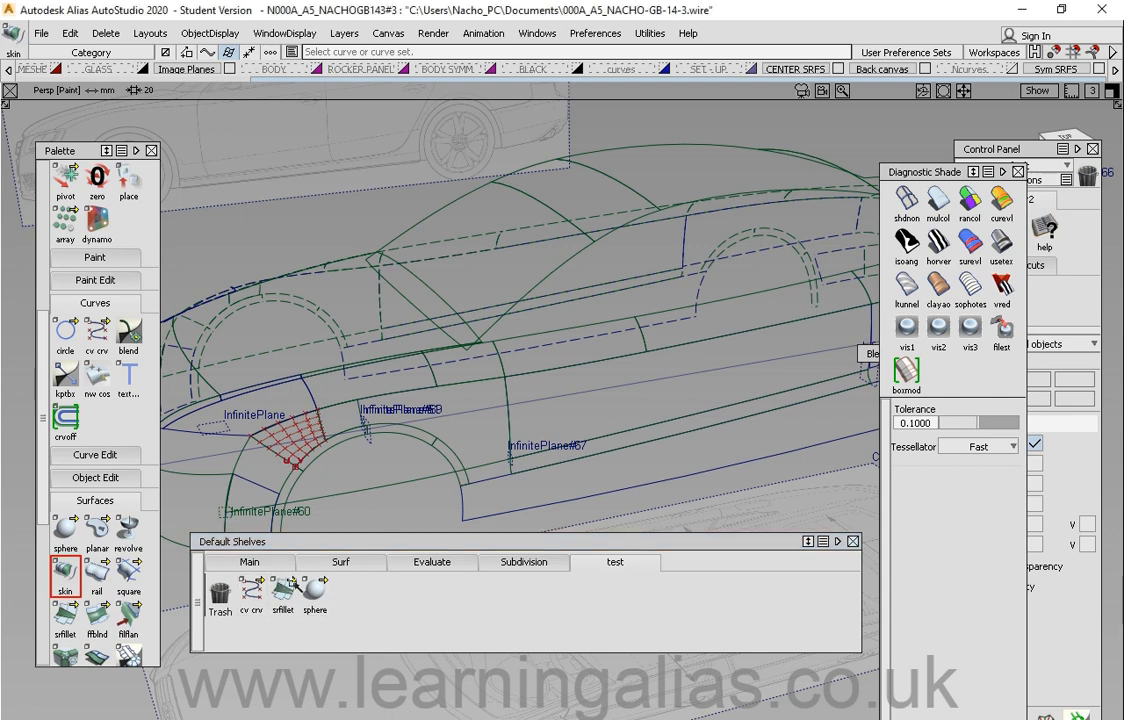
pyautogui.moveTo(105, 627); pyautogui.dragTo(350, 598, button='middle')
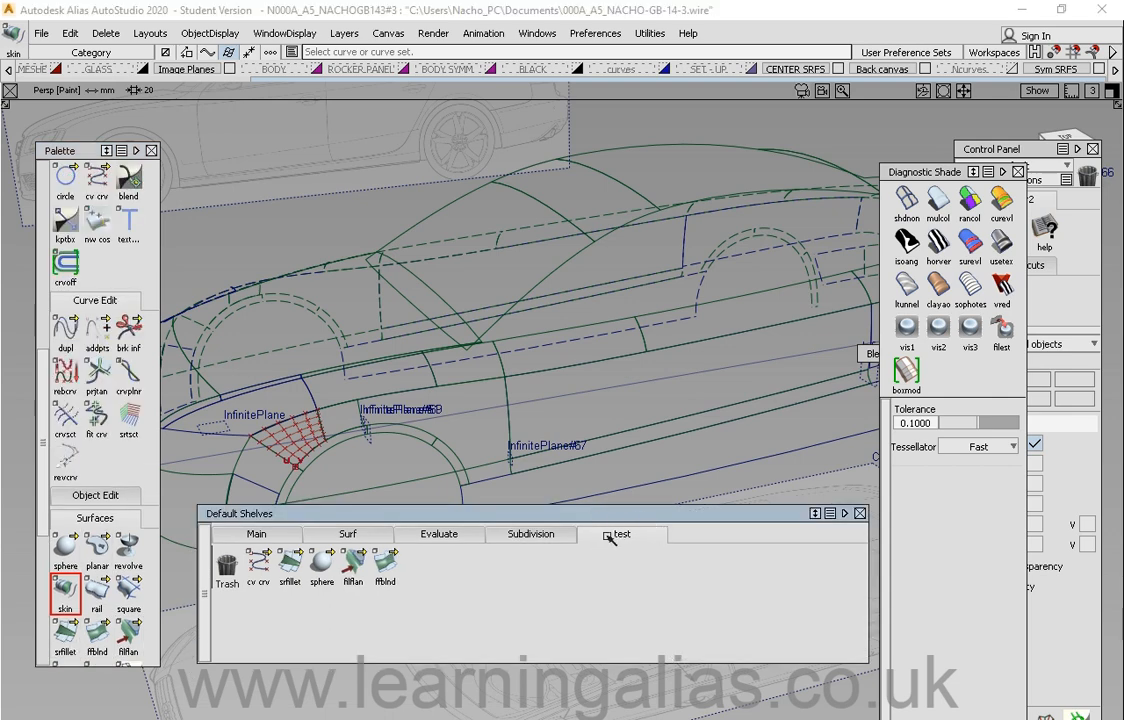
# Step: Save the shelf set as Stage.ppf in the Default_Shelves folder
pyautogui.click(289, 515)
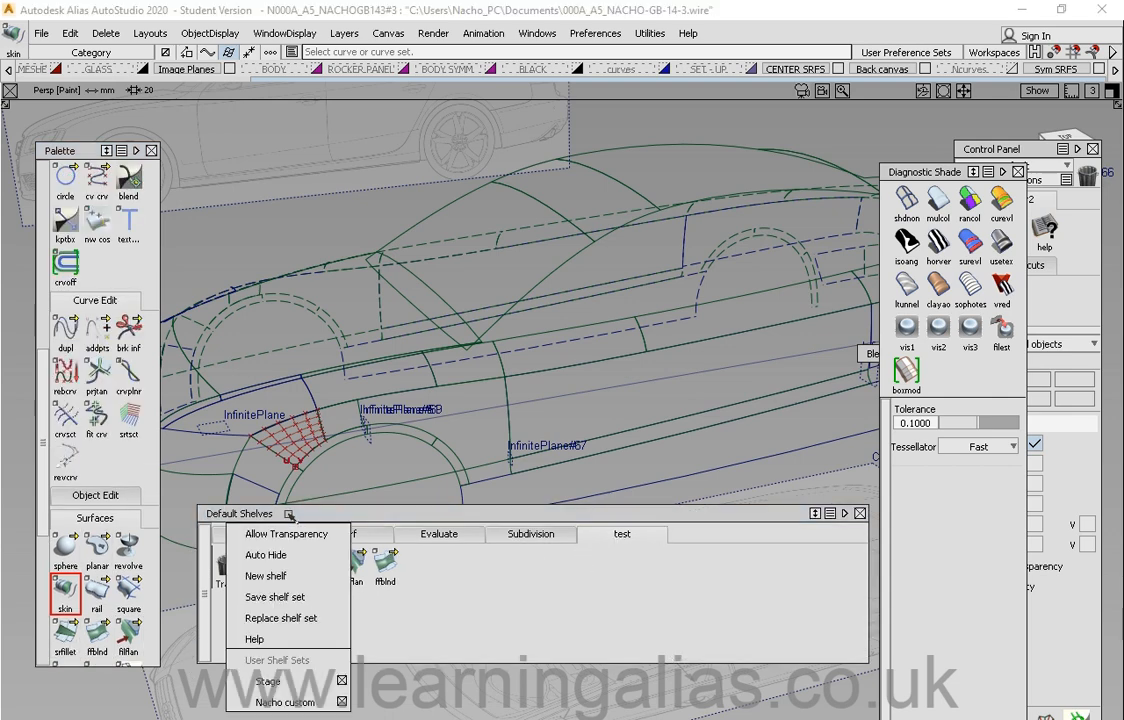
pyautogui.click(290, 597)
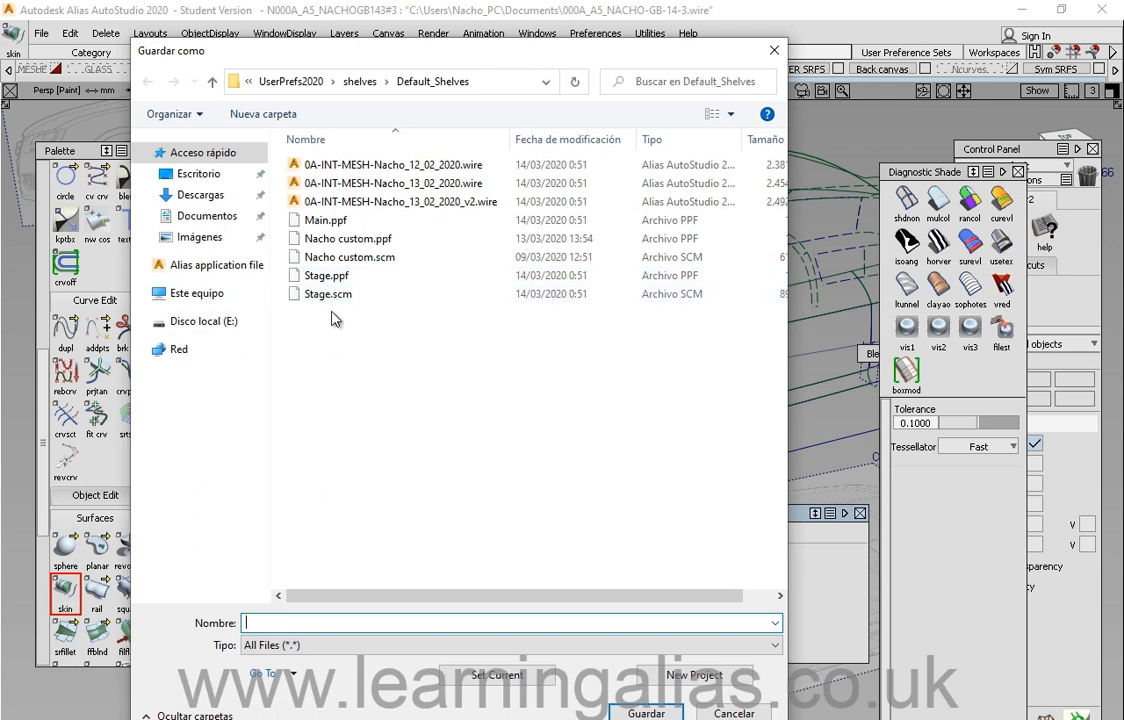
pyautogui.click(327, 277)
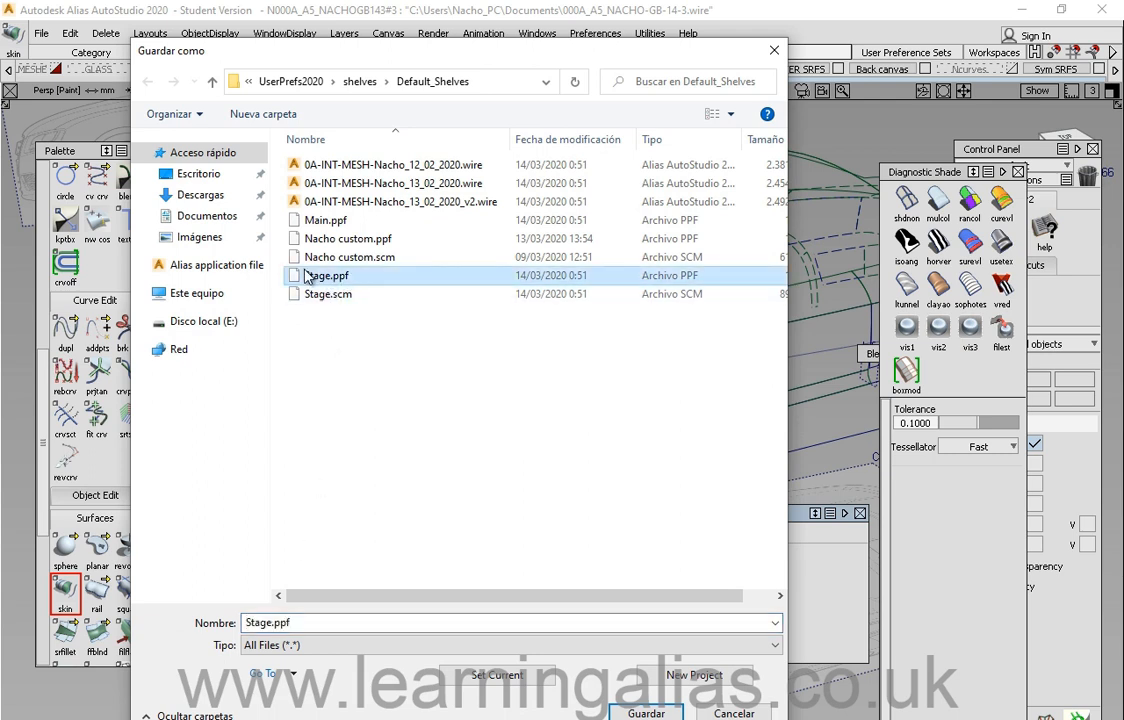
pyautogui.doubleClick(276, 622)
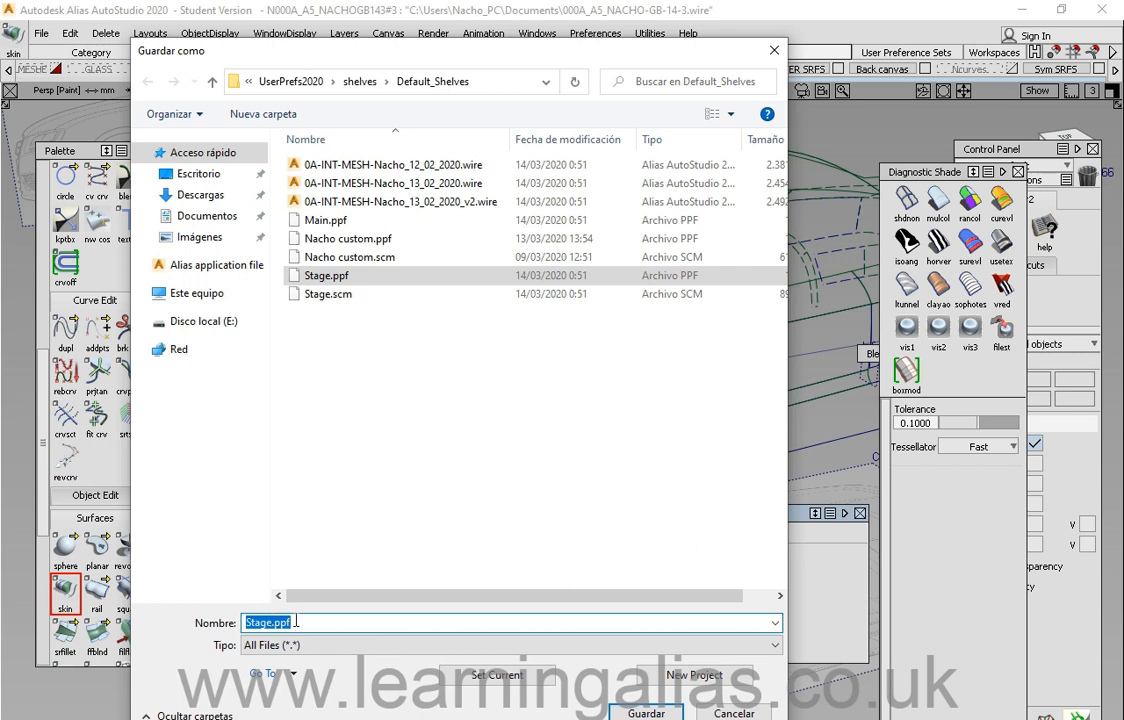
pyautogui.click(307, 622)
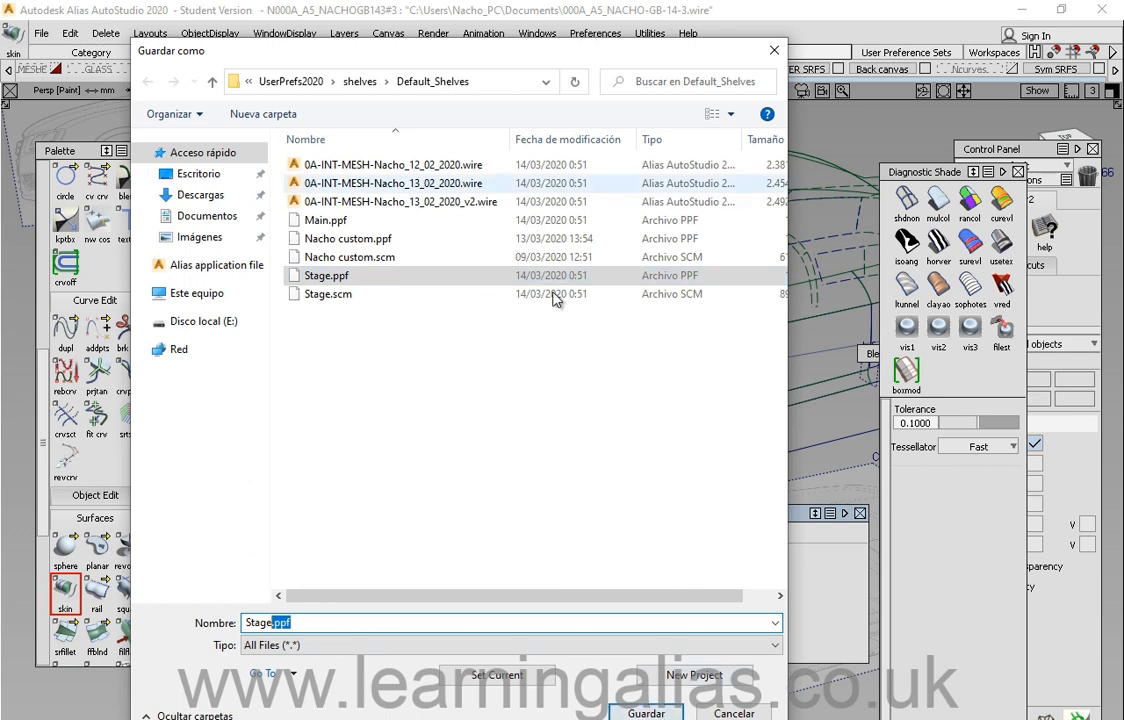
pyautogui.click(648, 713)
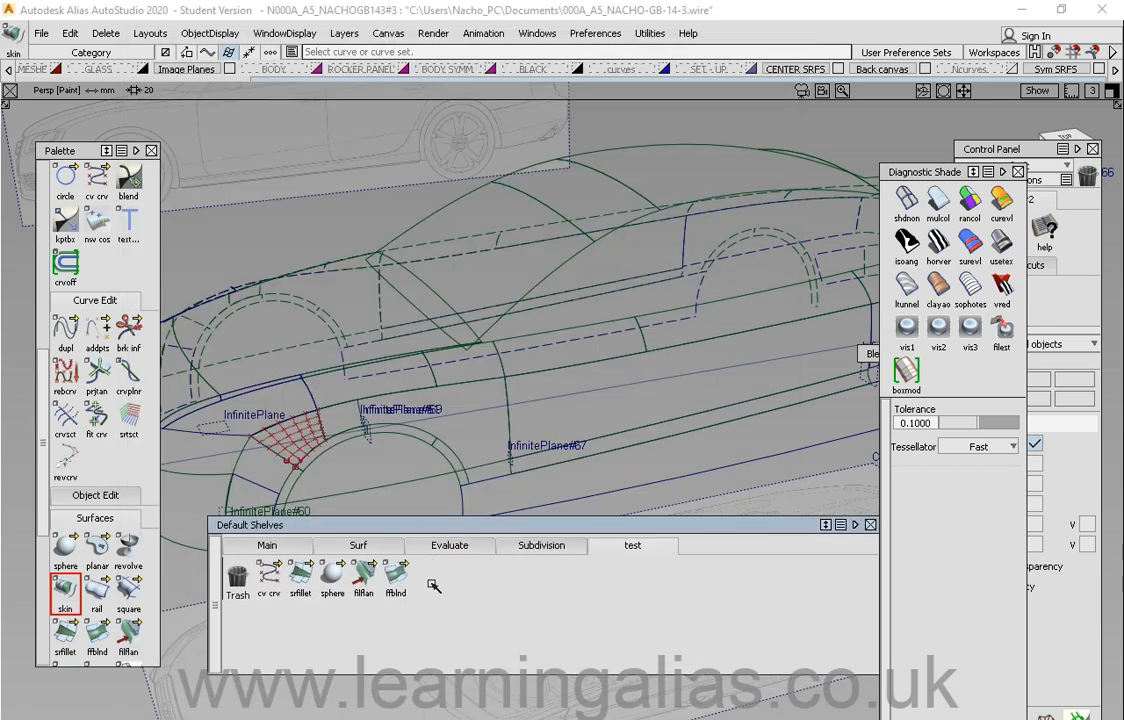
# Step: Nudge the shelf window slightly and save all user preferences
pyautogui.moveTo(540, 525)
pyautogui.mouseDown()
pyautogui.moveTo(509, 487)
pyautogui.moveTo(519, 517)
pyautogui.mouseUp()
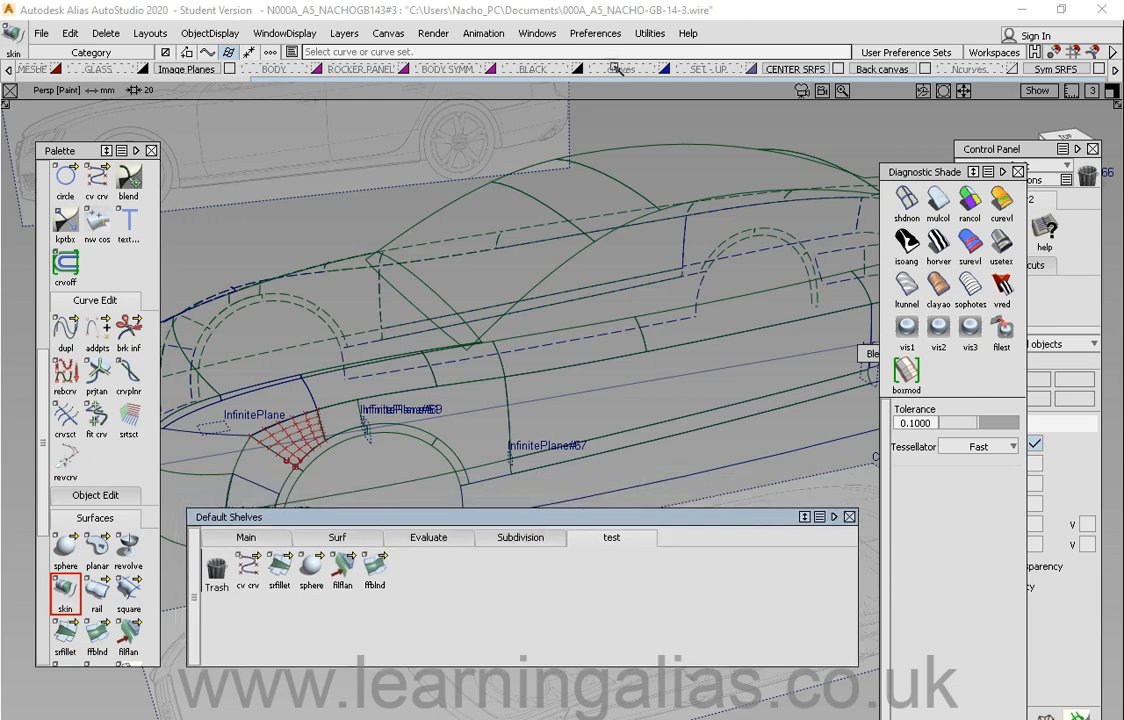
pyautogui.click(598, 33)
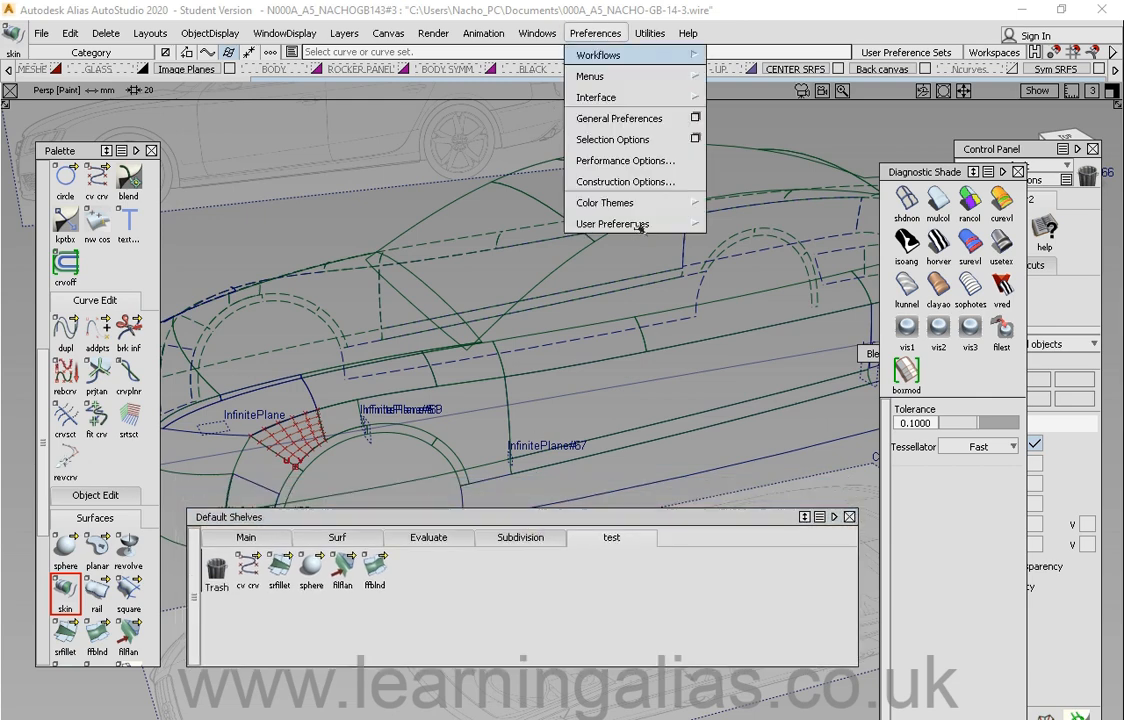
pyautogui.moveTo(607, 218)
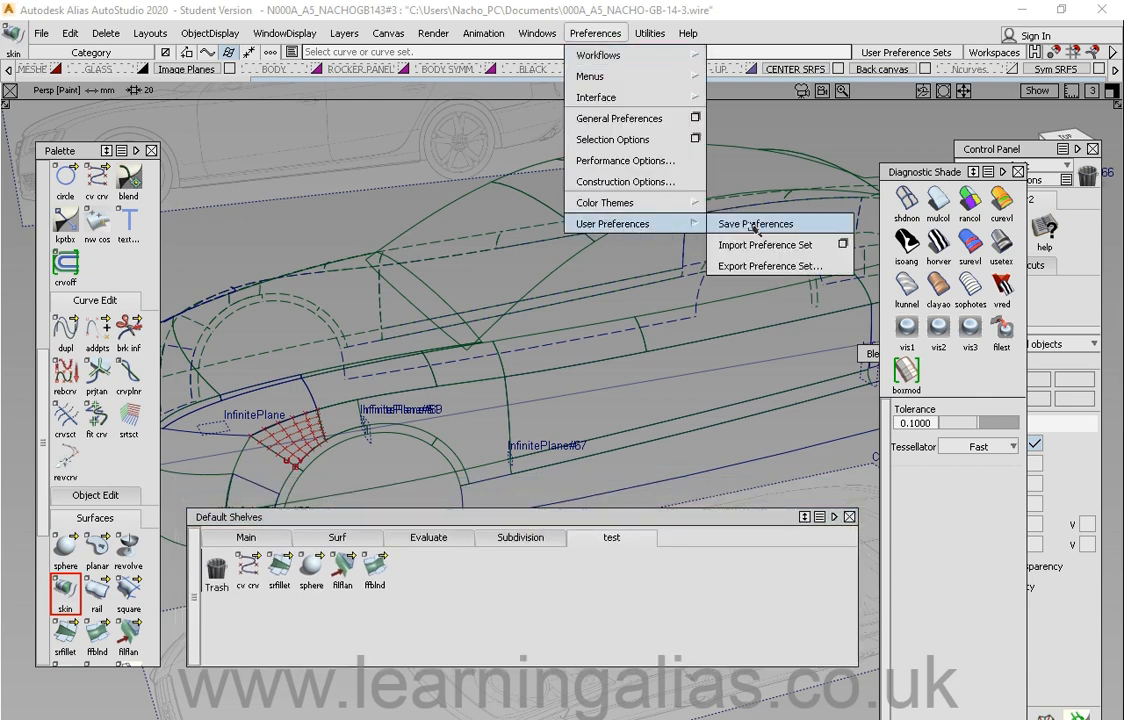
pyautogui.click(663, 207)
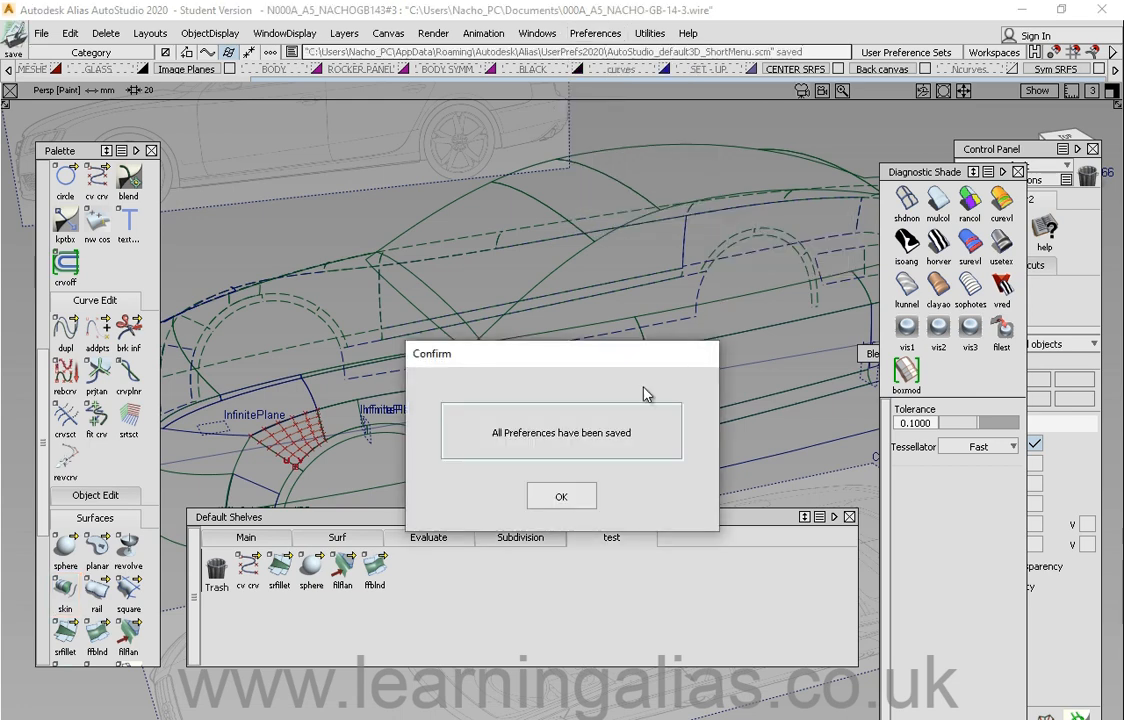
pyautogui.click(561, 496)
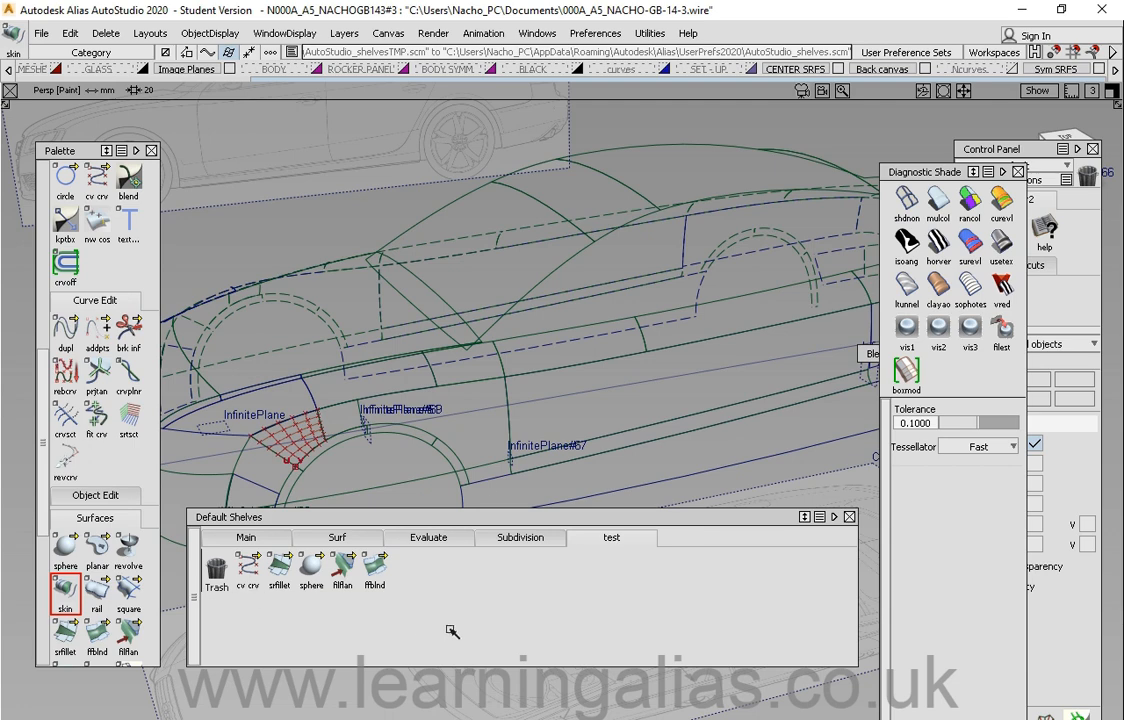
# Step: Move the Palette window down slightly and the shelf window up slightly
pyautogui.moveTo(62, 150); pyautogui.dragTo(63, 177)
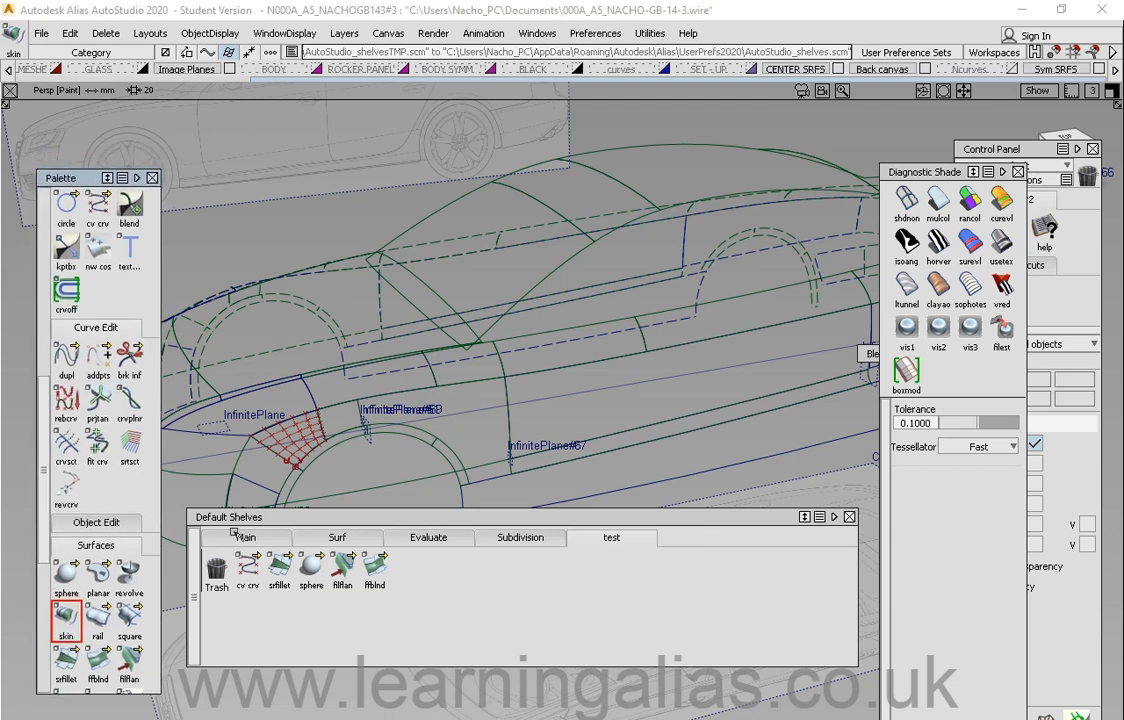
pyautogui.moveTo(274, 521)
pyautogui.mouseDown()
pyautogui.moveTo(274, 533)
pyautogui.moveTo(273, 508)
pyautogui.mouseUp()
pyautogui.click(535, 33)
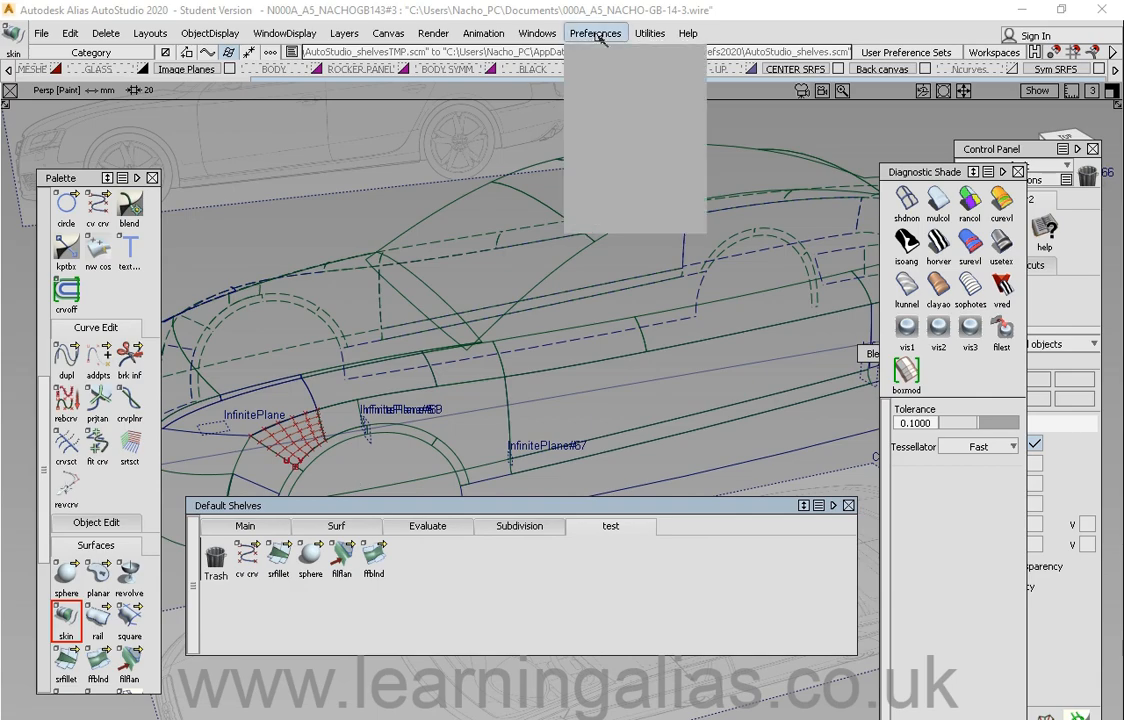